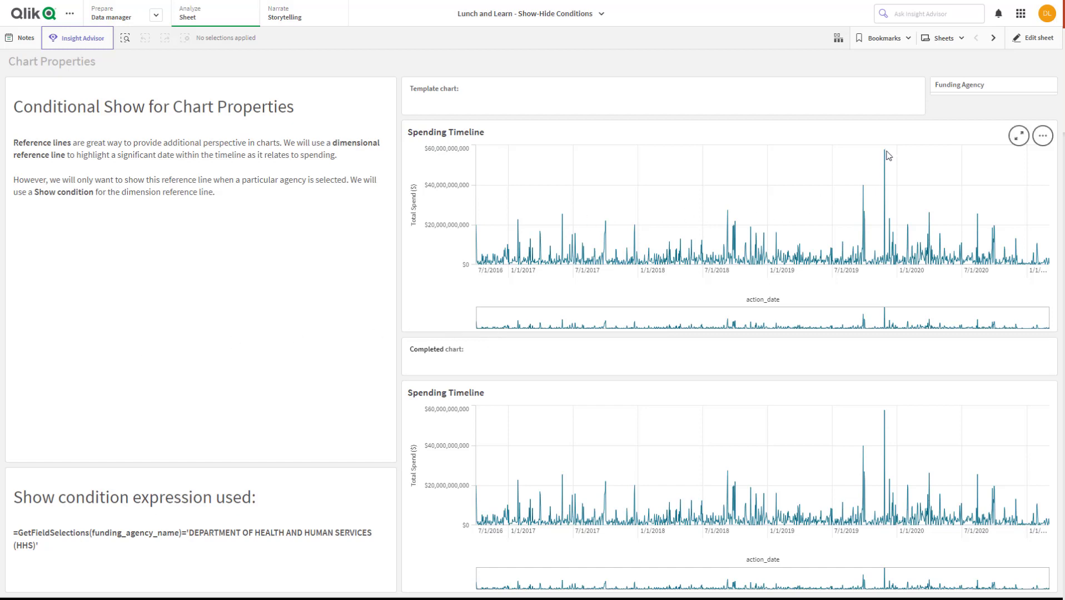
Filter Funding Agency to the Department of Health and Human Services to compare both spending timelines, and clear the selection
mouse_move(888, 156)
click(981, 86)
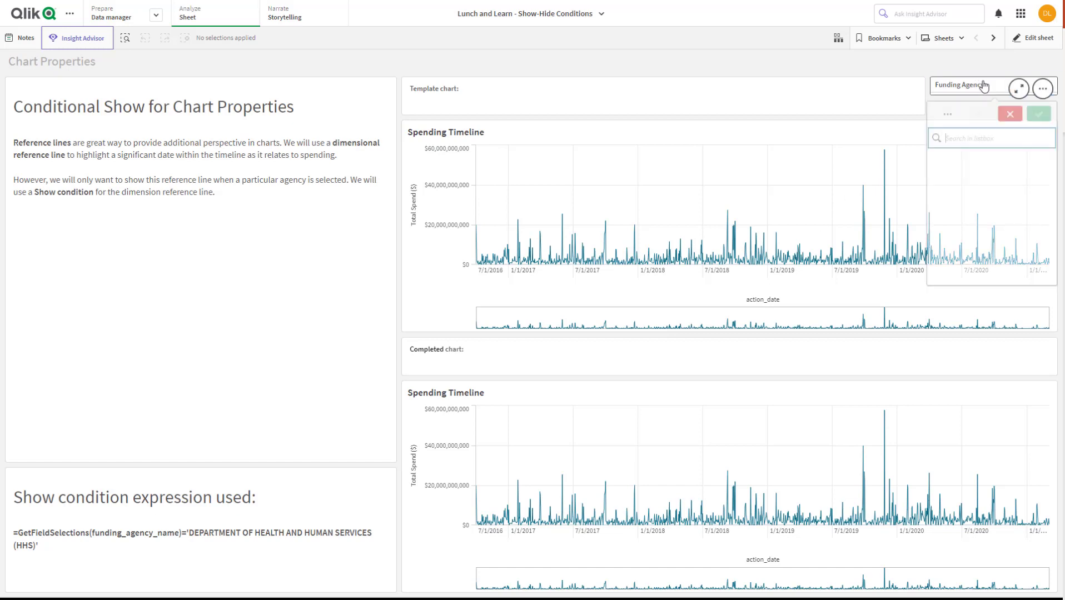
text(hhs)
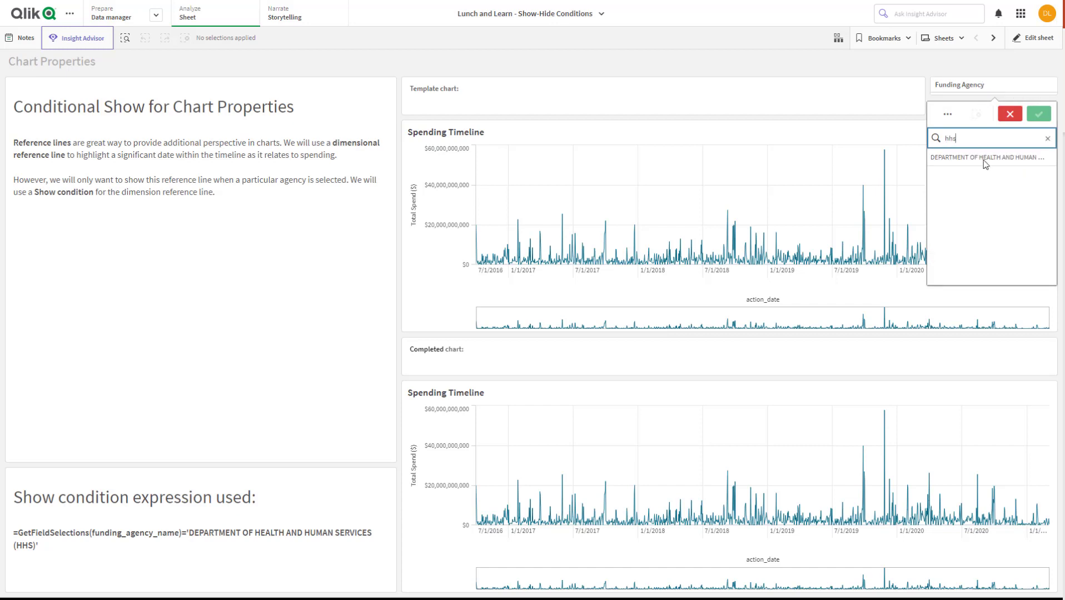
click(984, 160)
click(1038, 114)
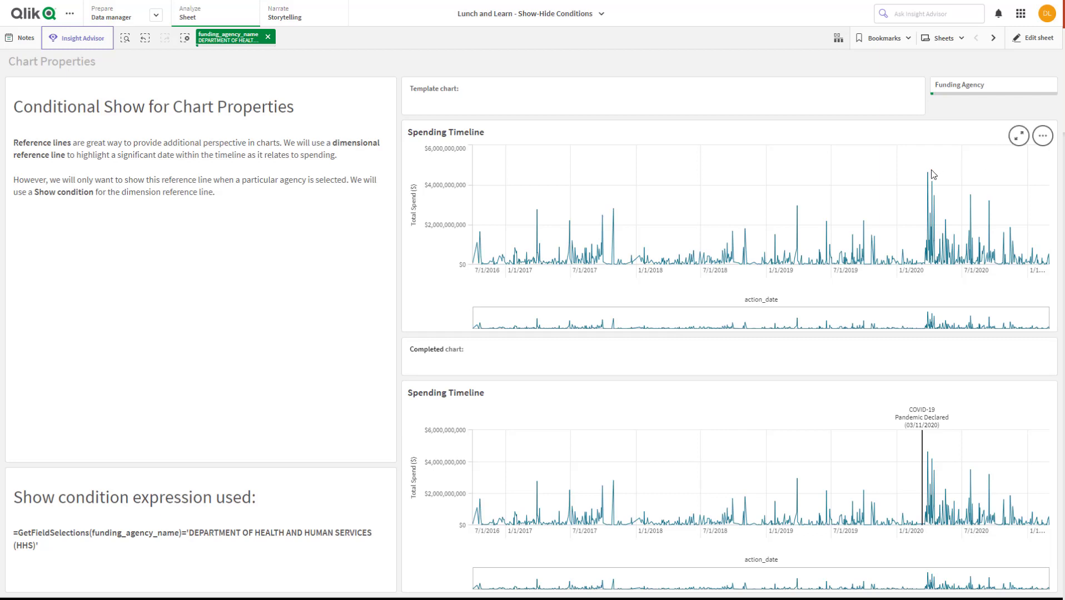
mouse_move(932, 178)
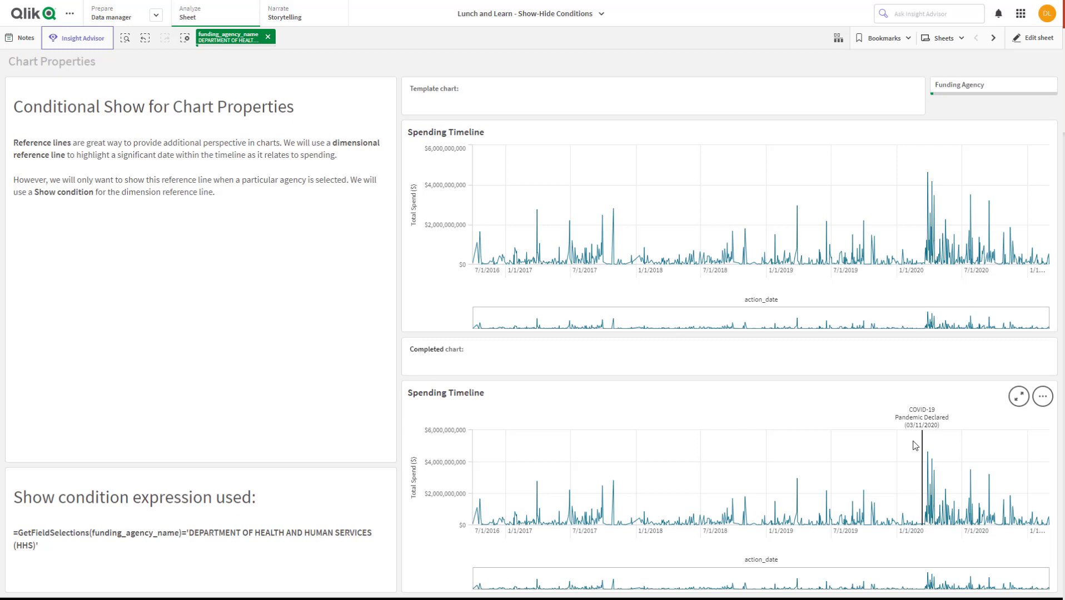
click(267, 40)
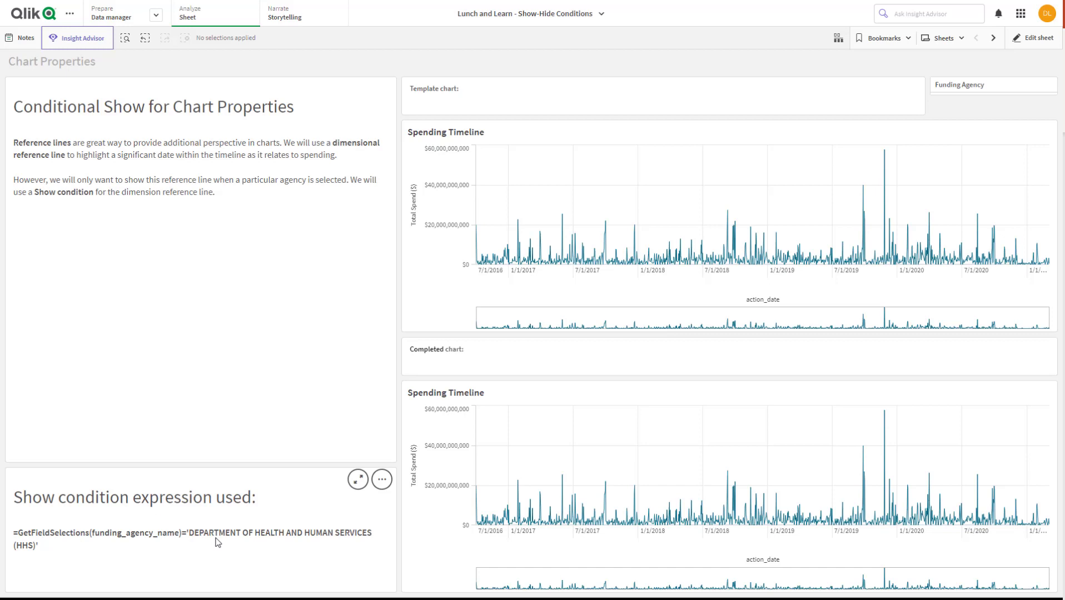
Open the sheet for editing with advanced options on and select the template Spending Timeline chart
click(1027, 43)
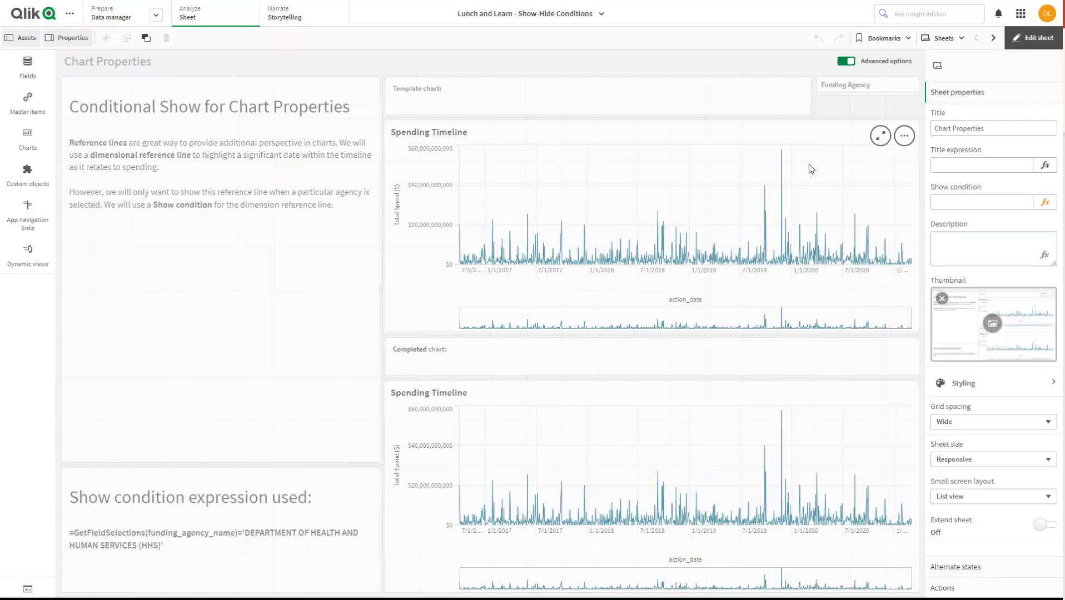
click(845, 61)
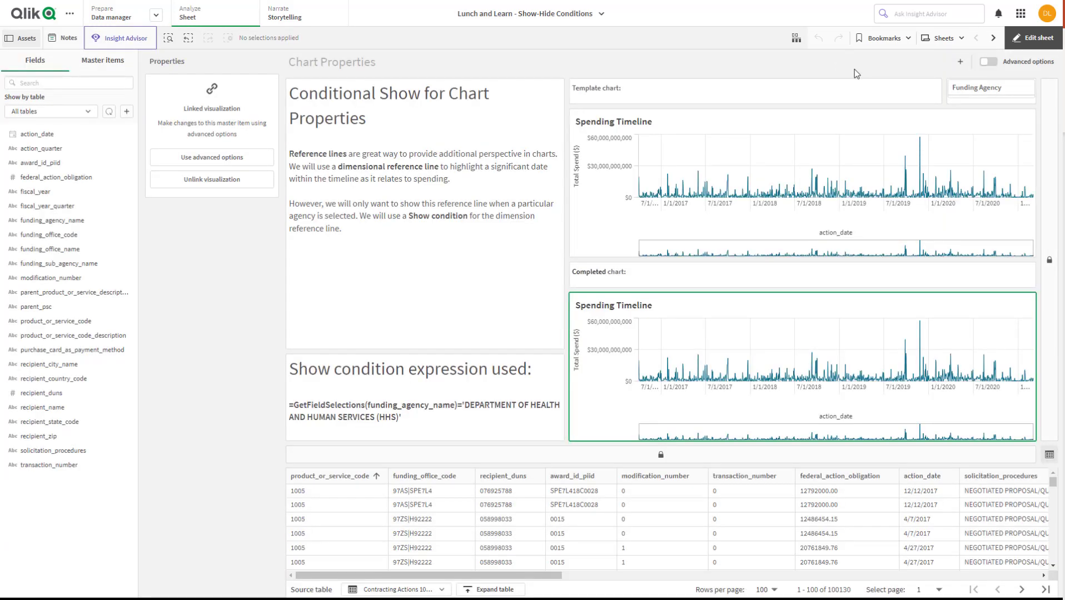
click(987, 61)
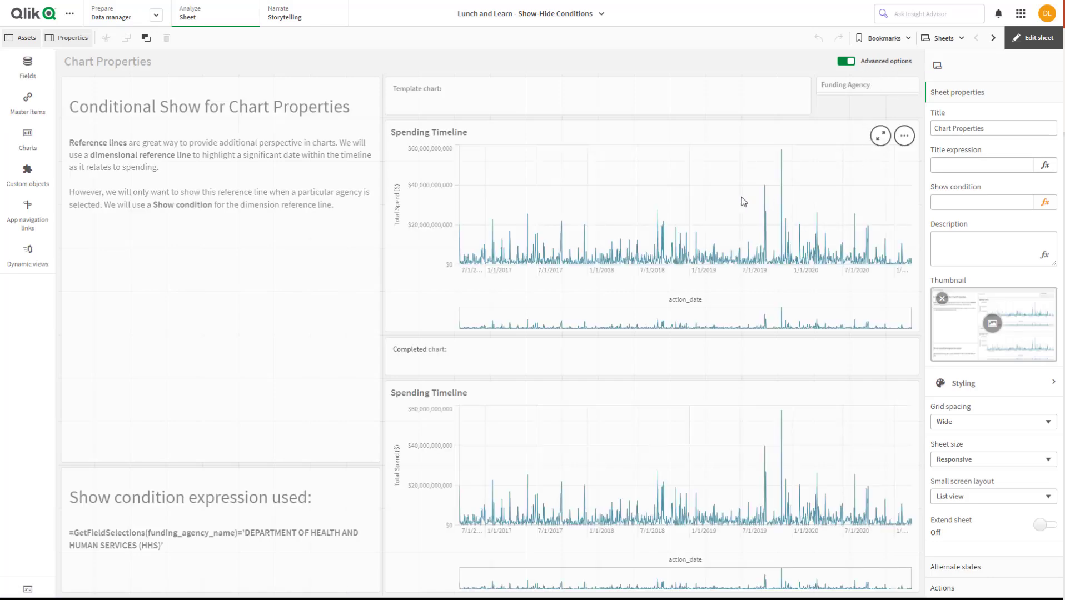
click(673, 191)
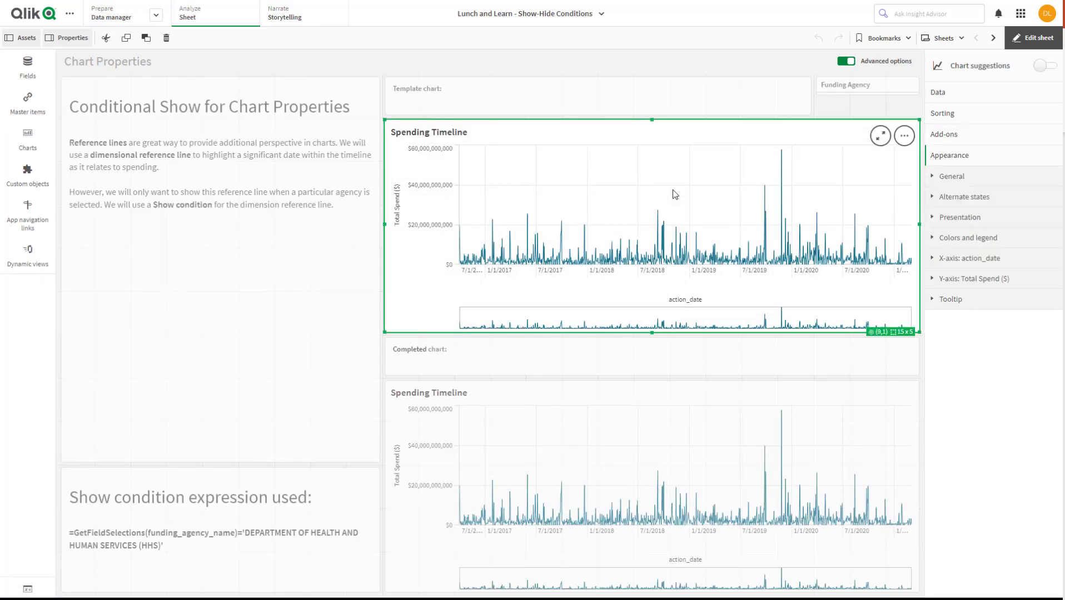
Add a dimension reference line to the template Spending Timeline chart
click(965, 135)
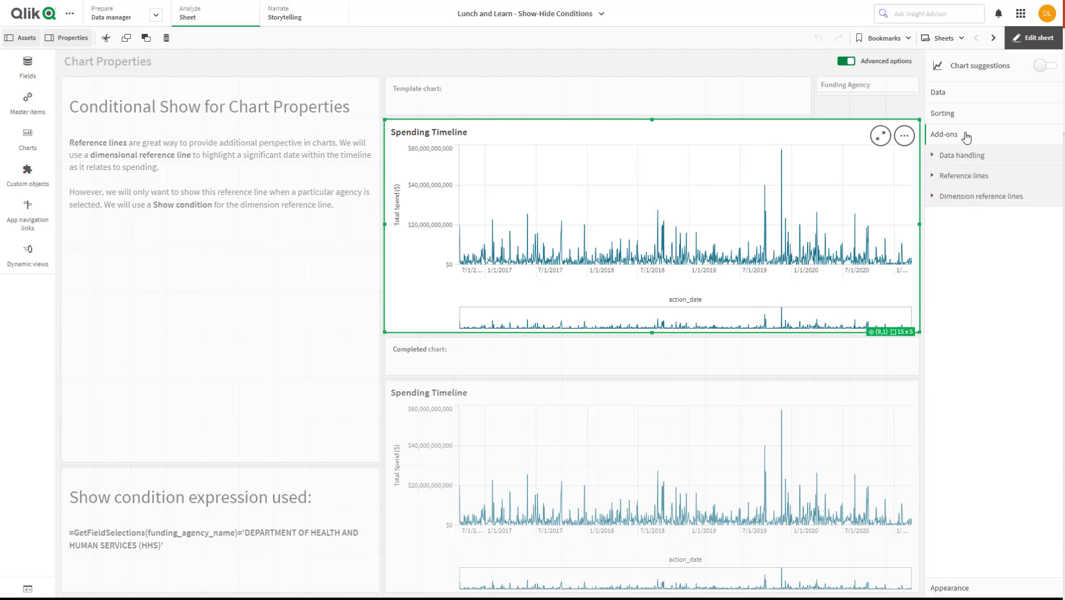
click(934, 177)
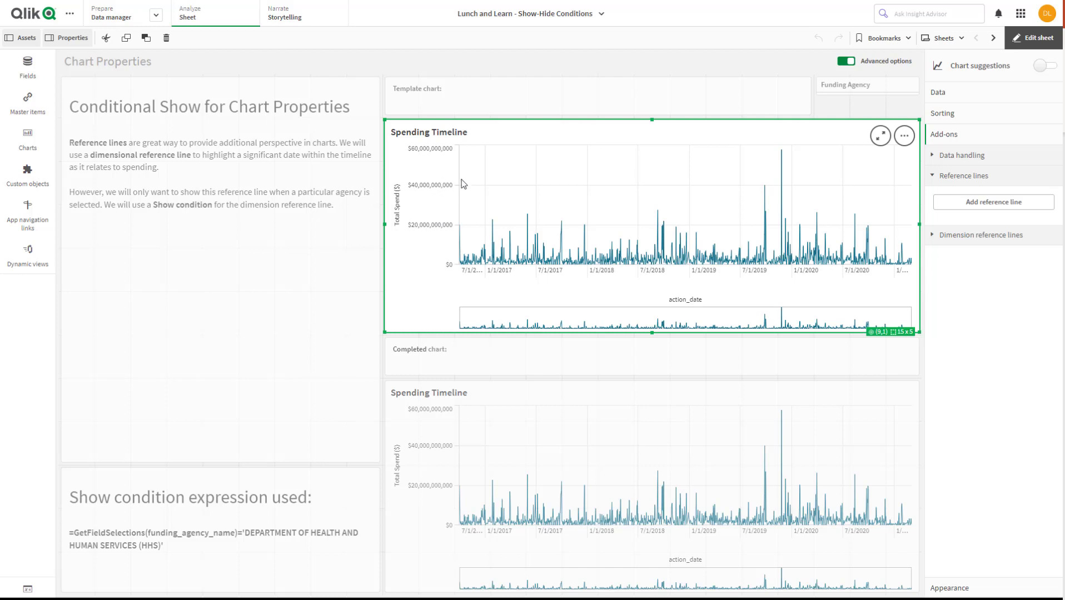
click(933, 178)
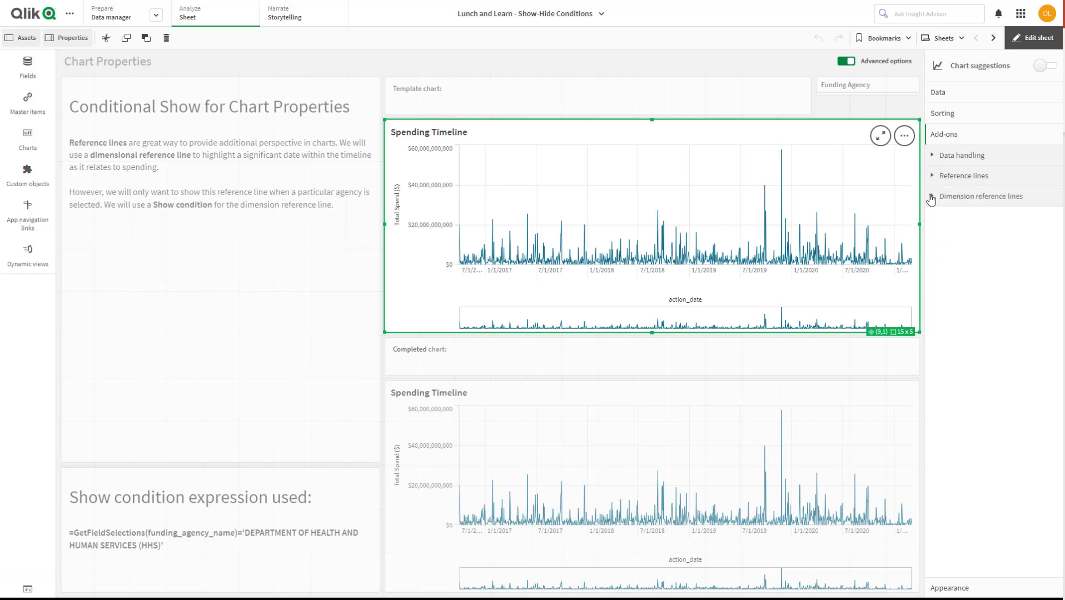
click(932, 199)
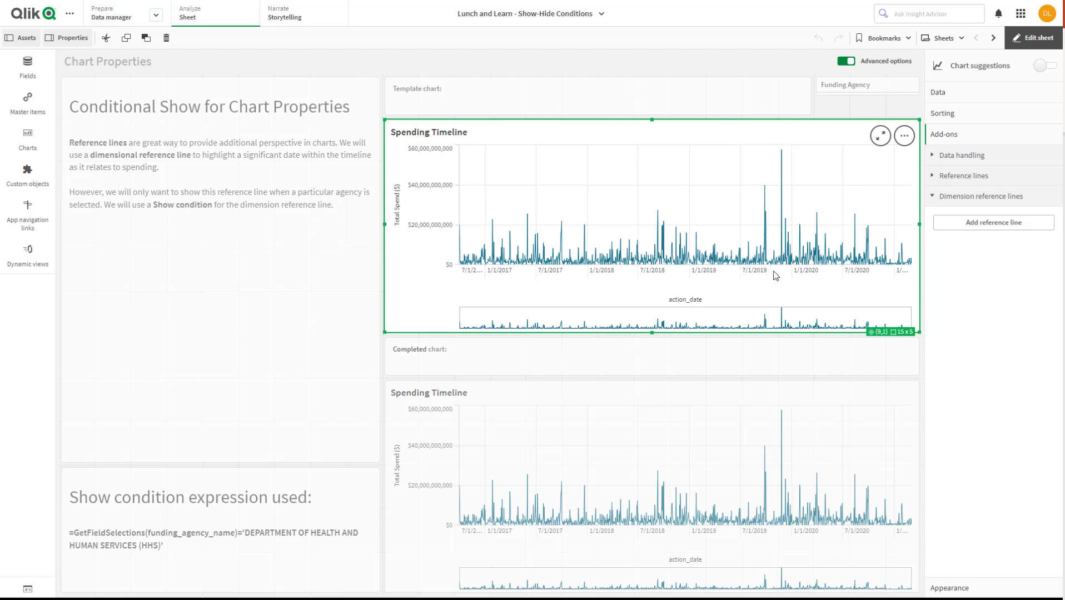
click(979, 229)
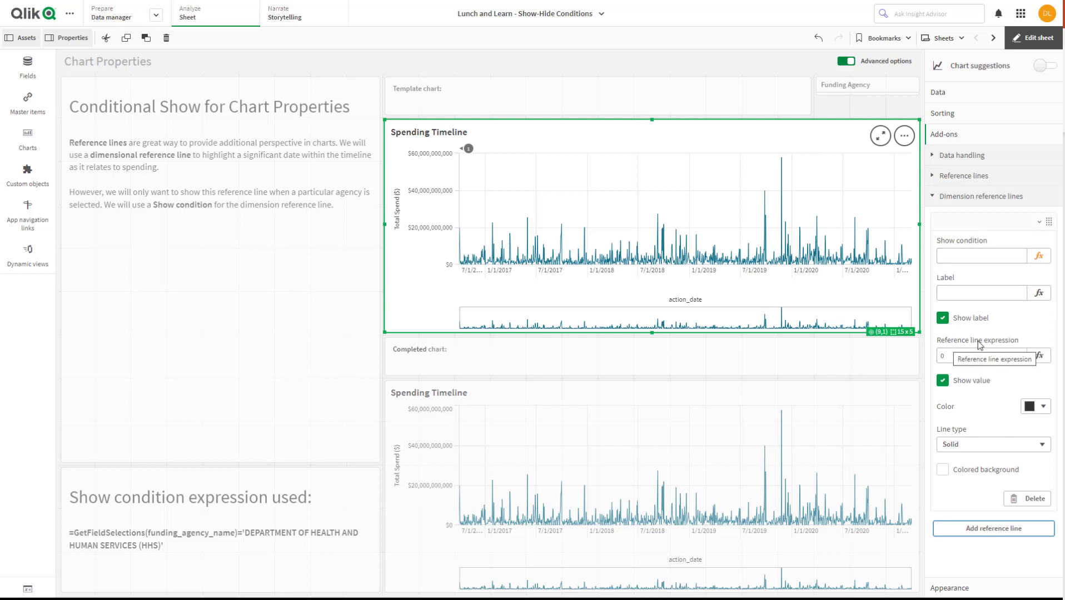
Set the dimension reference line's expression to '03/11/2020', including the single quotes
click(945, 356)
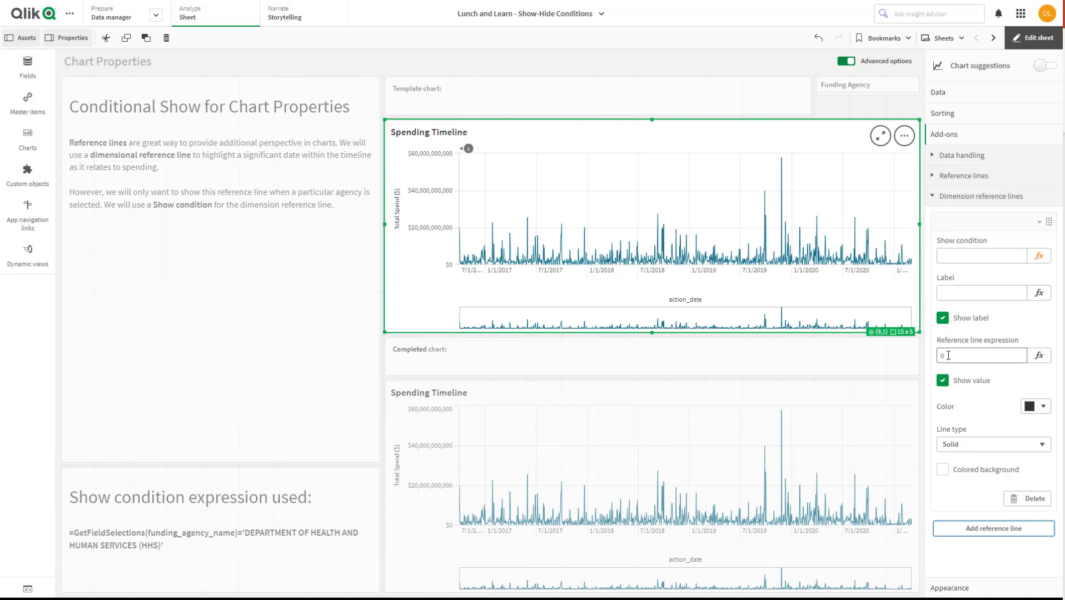
click(1039, 356)
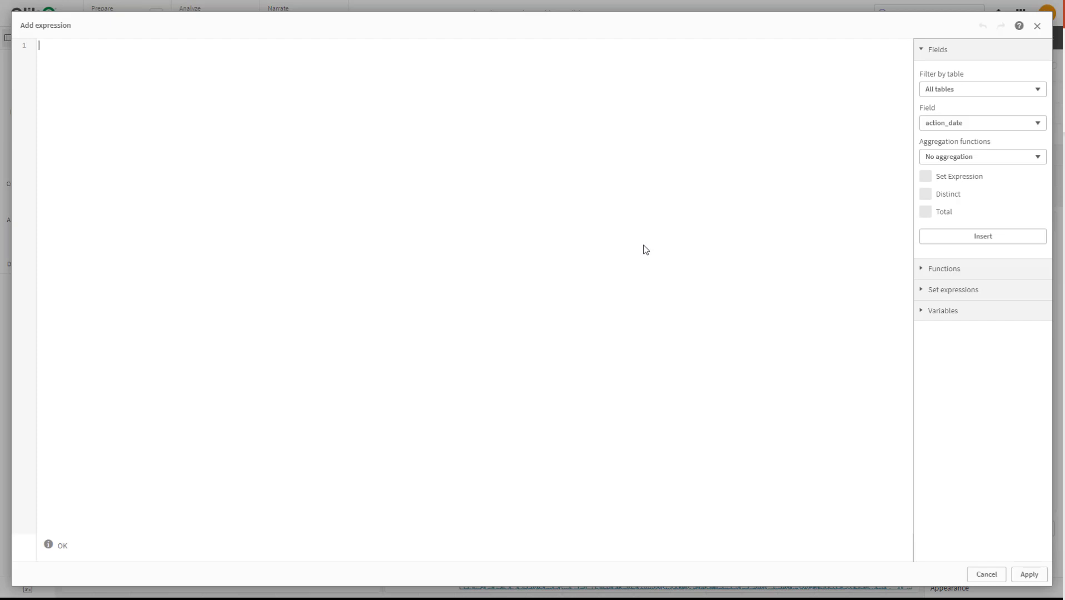
text(')
text(/)
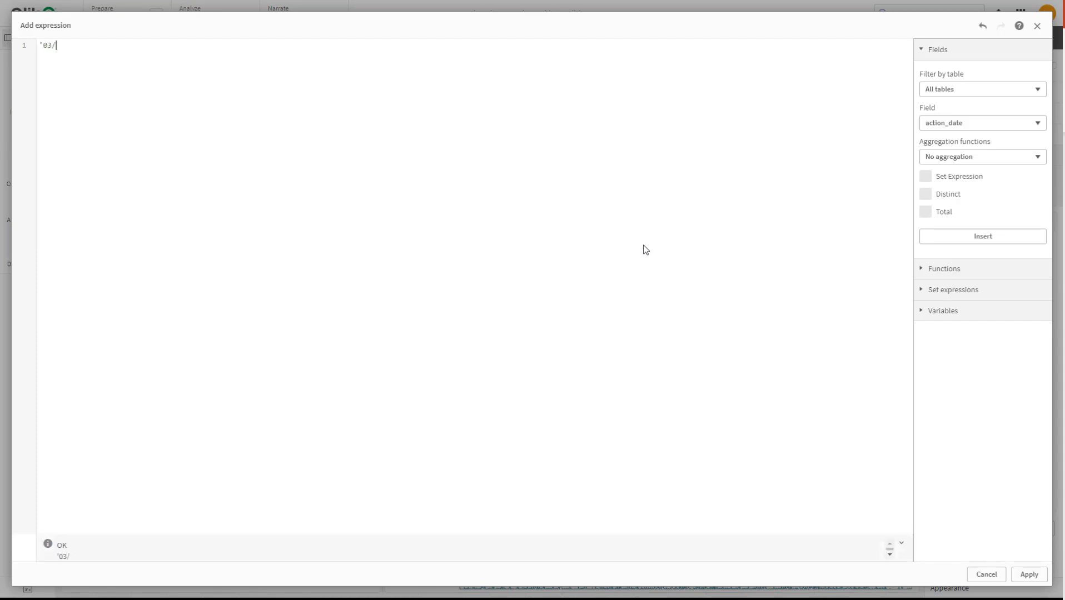
text(11/2020')
click(1029, 574)
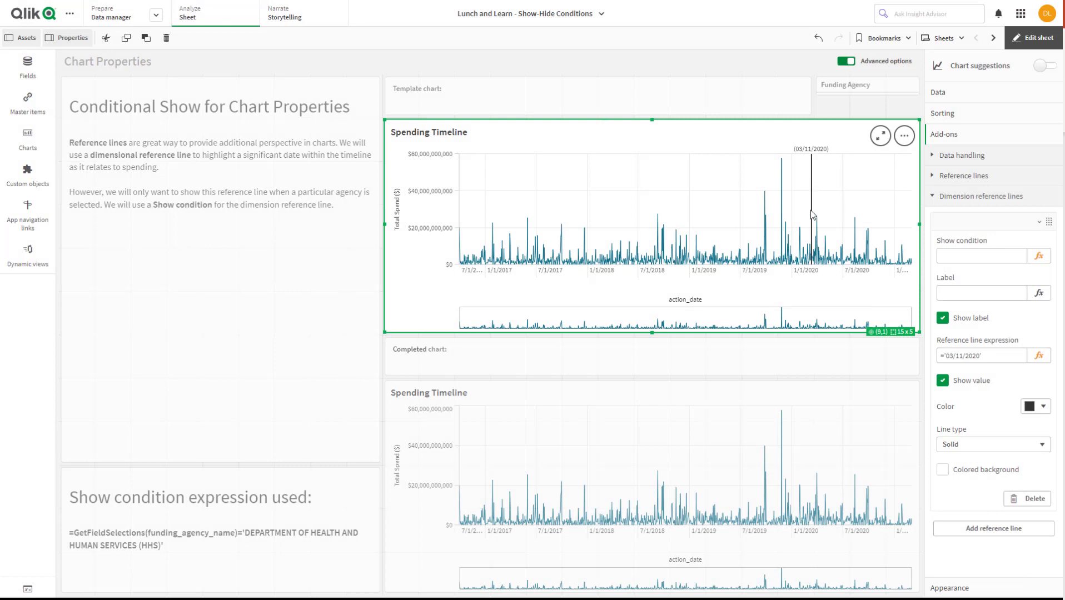
Color the reference line dark magenta and keep its line type solid
click(1044, 408)
click(1038, 378)
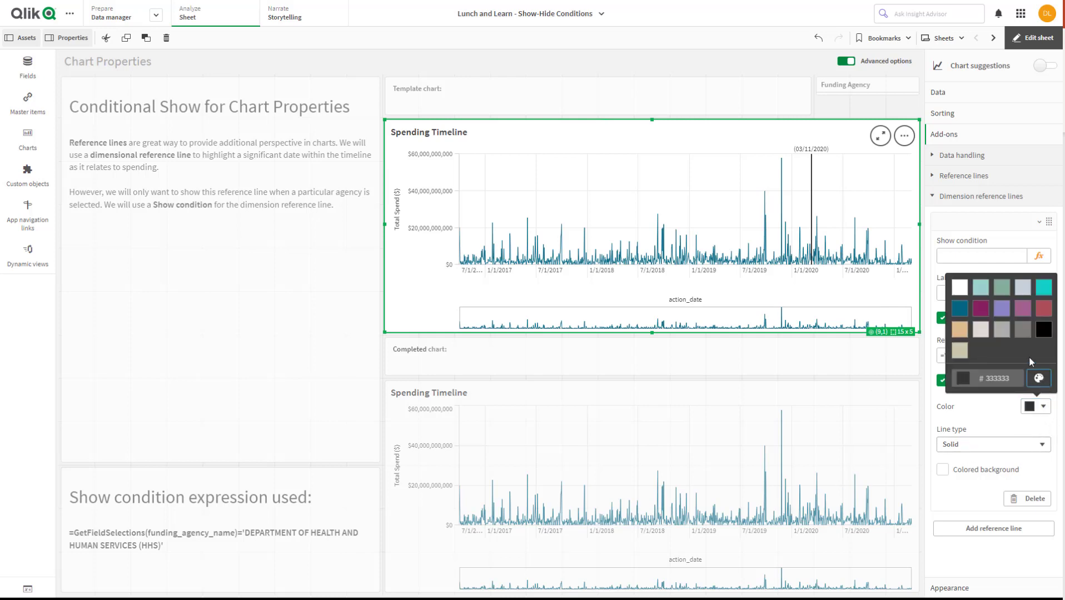
click(988, 309)
click(1001, 416)
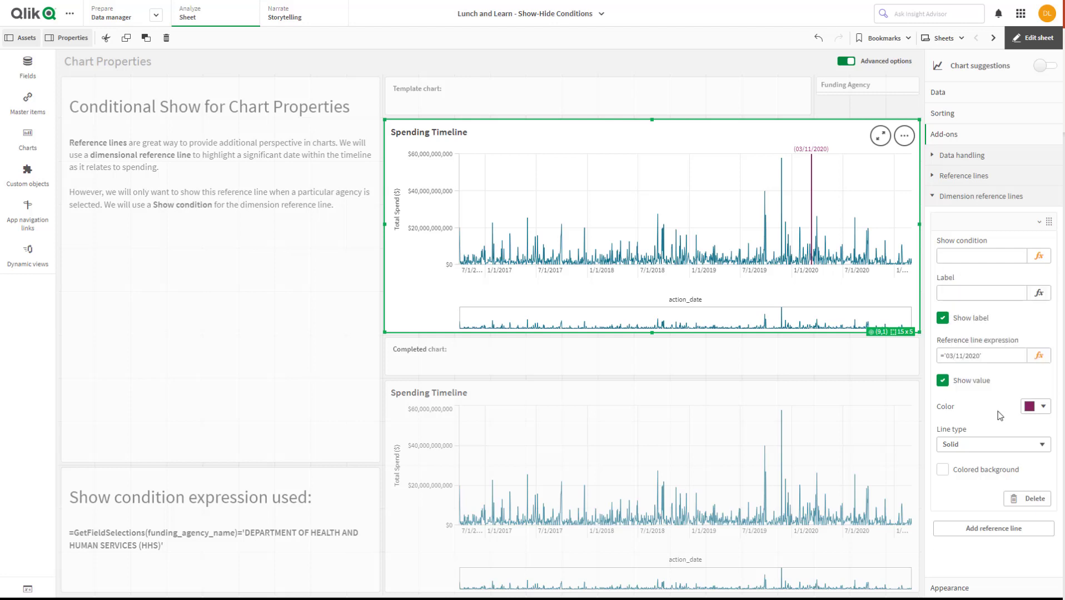
click(1014, 444)
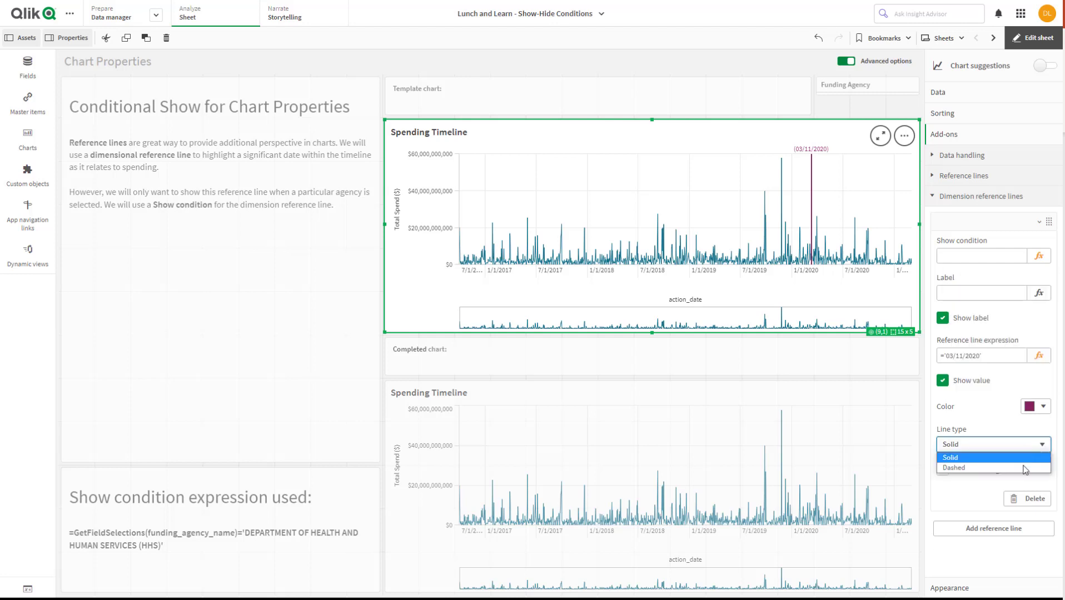
click(1023, 458)
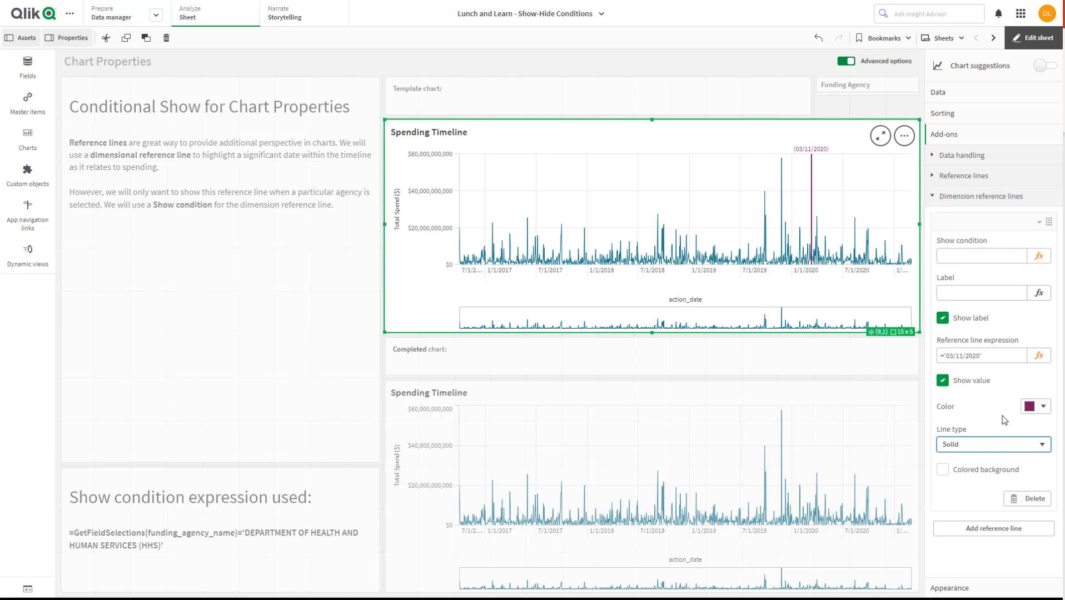
Label the reference line 'COVID-19 Pandemic Declared', including the single quotes, and leave edit mode to view the sheet
click(982, 292)
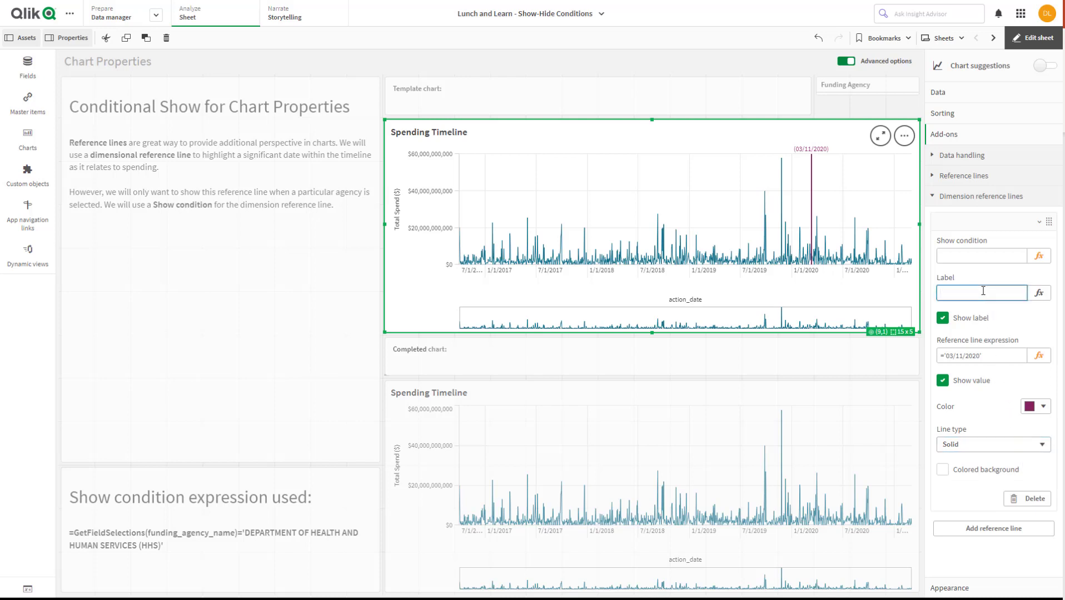
text(Co)
key(BackSpace)
key(BackSpace)
text('C)
text(OVID)
text(-19)
text( Declared)
key(BackSpace)
key(BackSpace)
key(BackSpace)
key(BackSpace)
key(BackSpace)
key(BackSpace)
key(BackSpace)
key(BackSpace)
key(BackSpace)
text(Pandemic Declared')
key(Return)
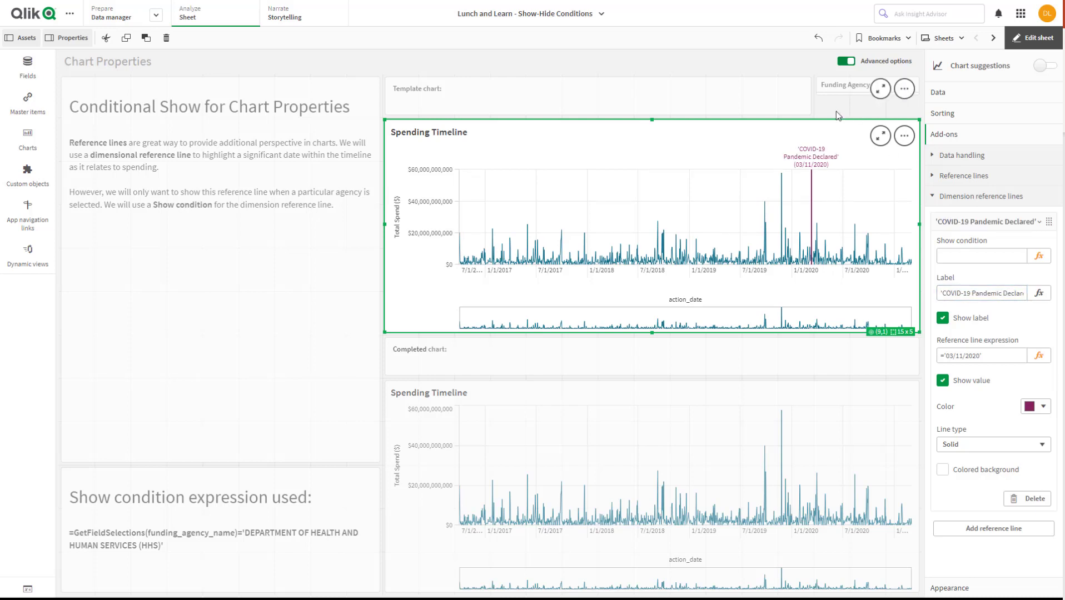
click(1037, 50)
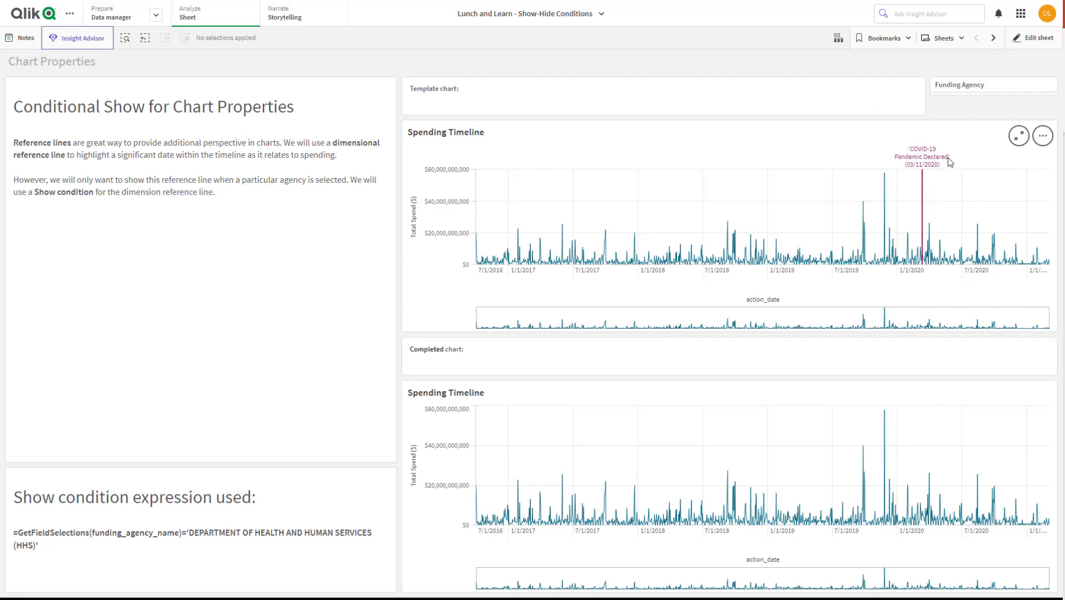
Copy =GetFieldSelections(funding_agency_name)='DEPARTMENT OF HEALTH AND HUMAN SERVICES (HHS)' from the sheet's text box into the reference line's show condition expression
click(1049, 40)
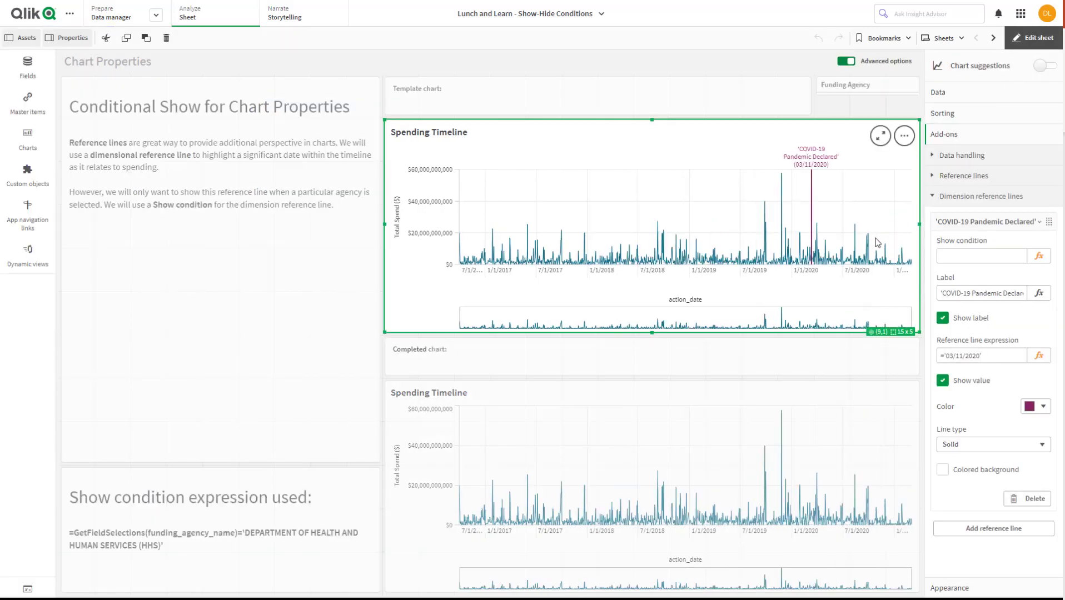
click(1000, 256)
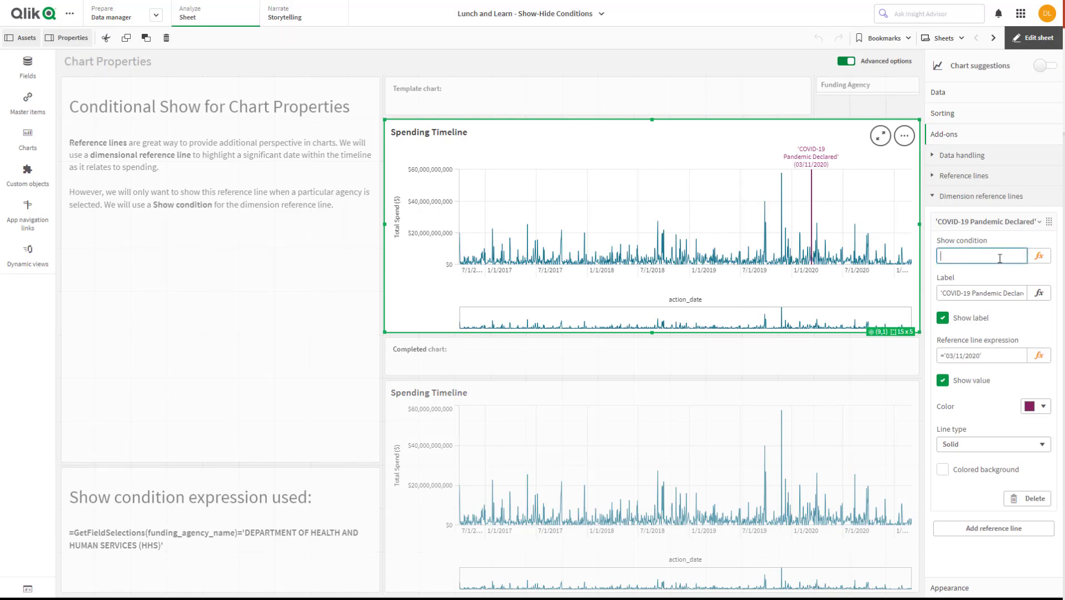
click(147, 550)
click(159, 554)
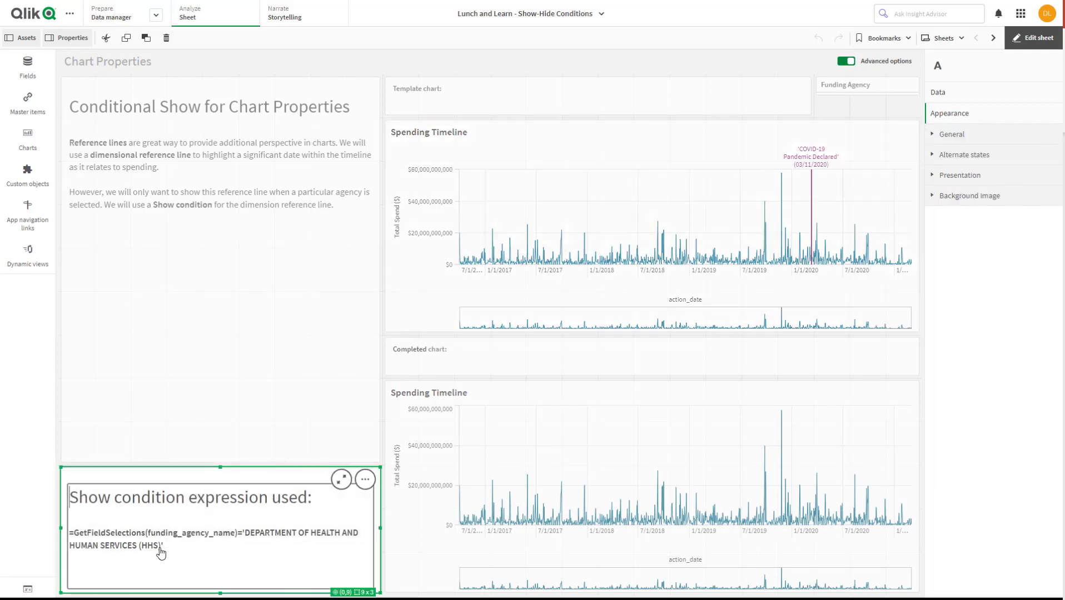
drag(165, 550, 50, 529)
key(ctrl+c)
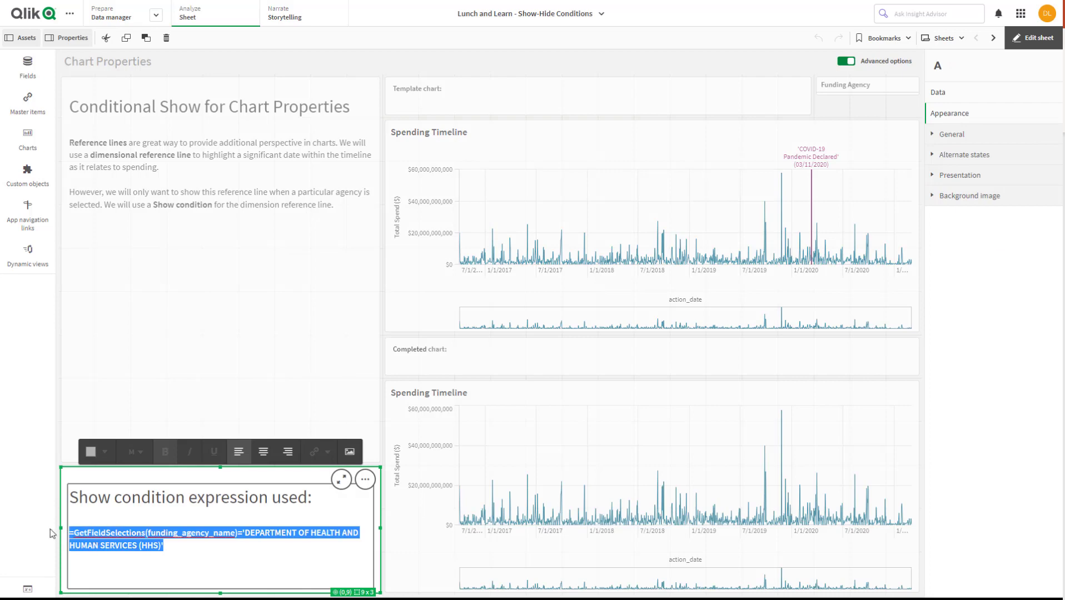
click(758, 275)
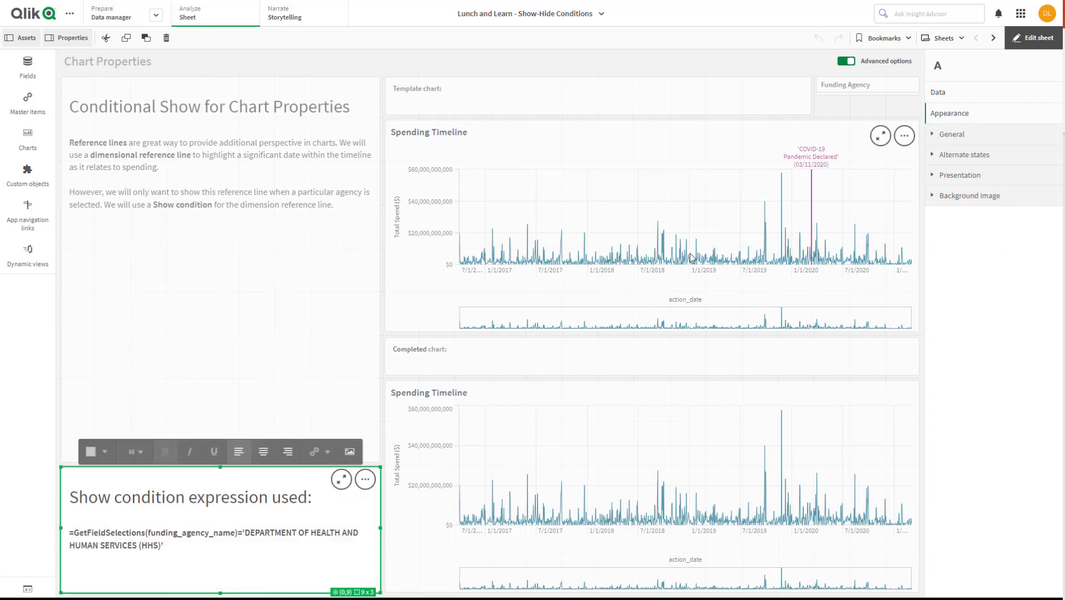
click(1038, 256)
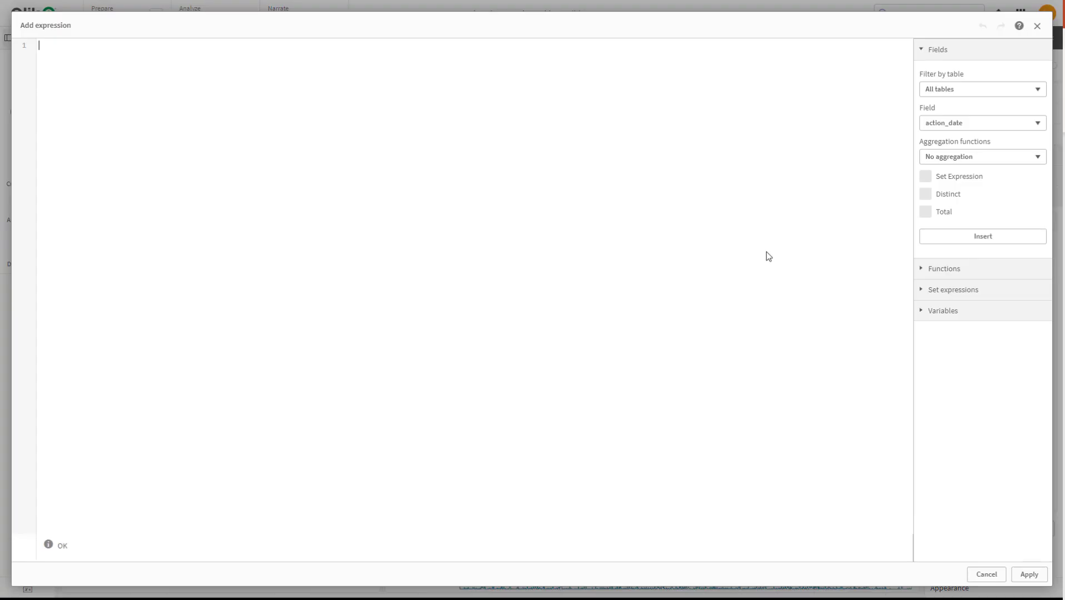
key(ctrl+v)
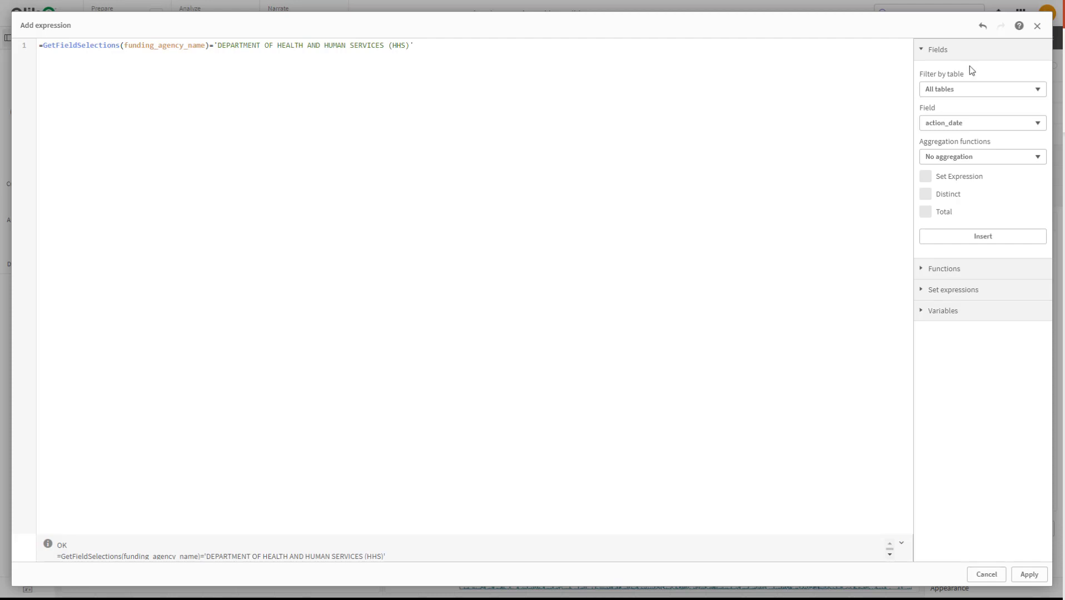
Open the help page for the GetFieldSelections function and review its syntax, return formats, arguments and examples
click(1019, 26)
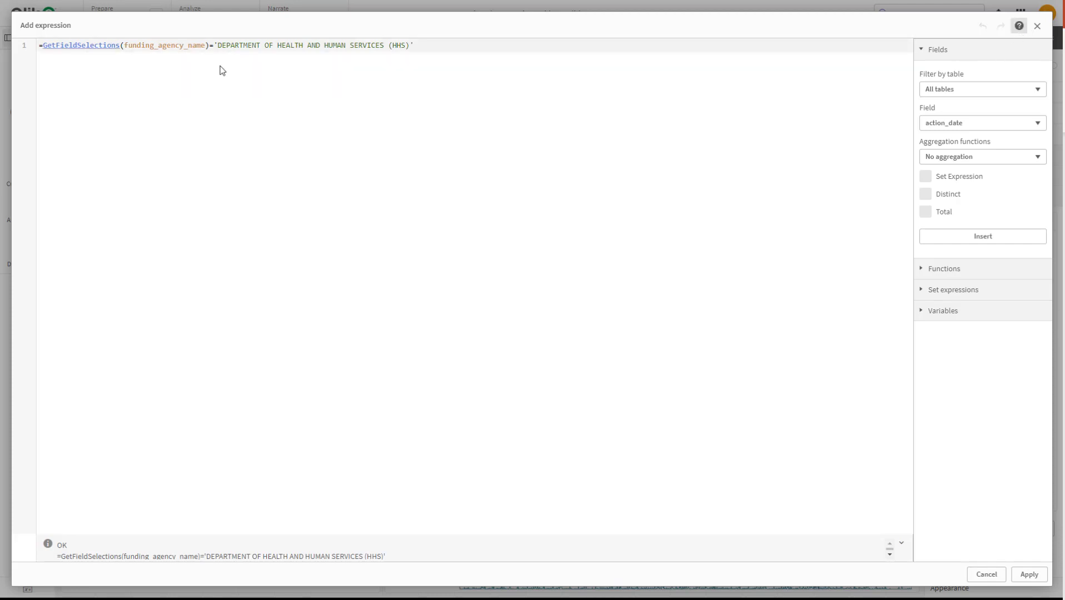
click(104, 49)
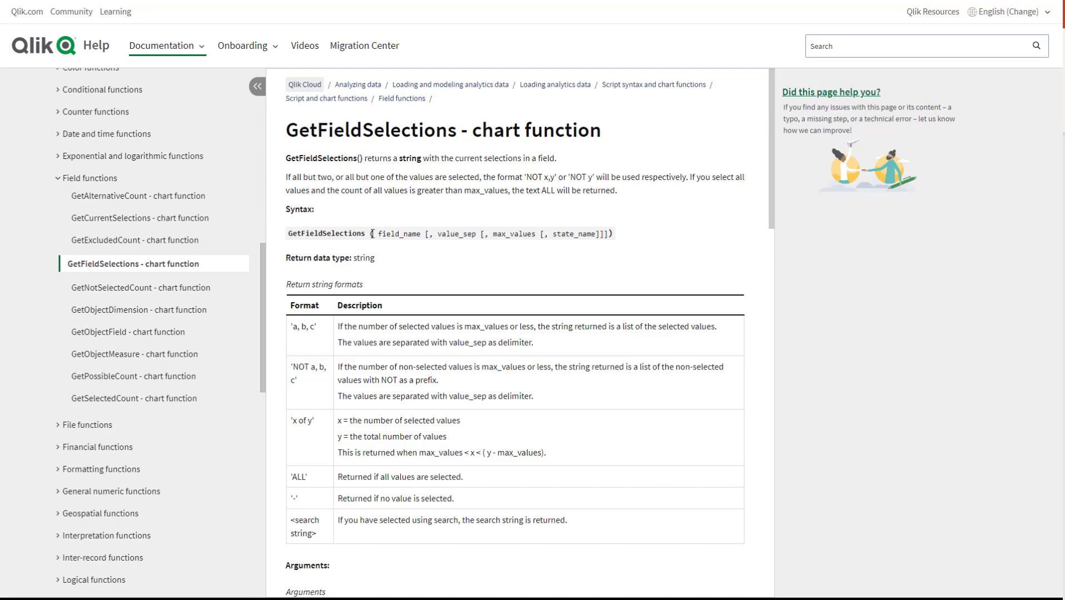
scroll(481, 254, down, 6)
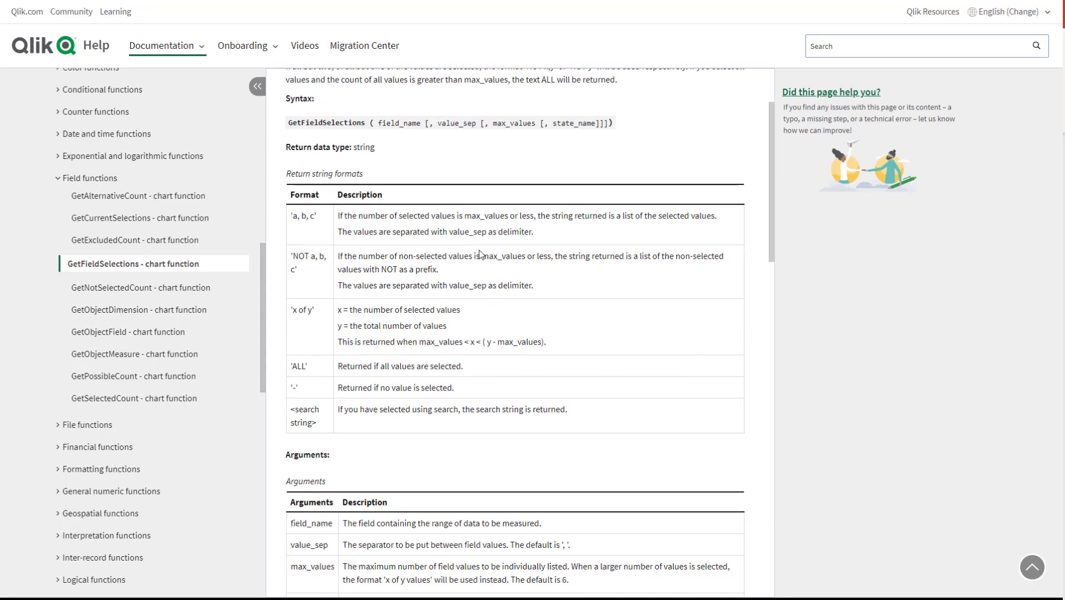
scroll(399, 324, down, 6)
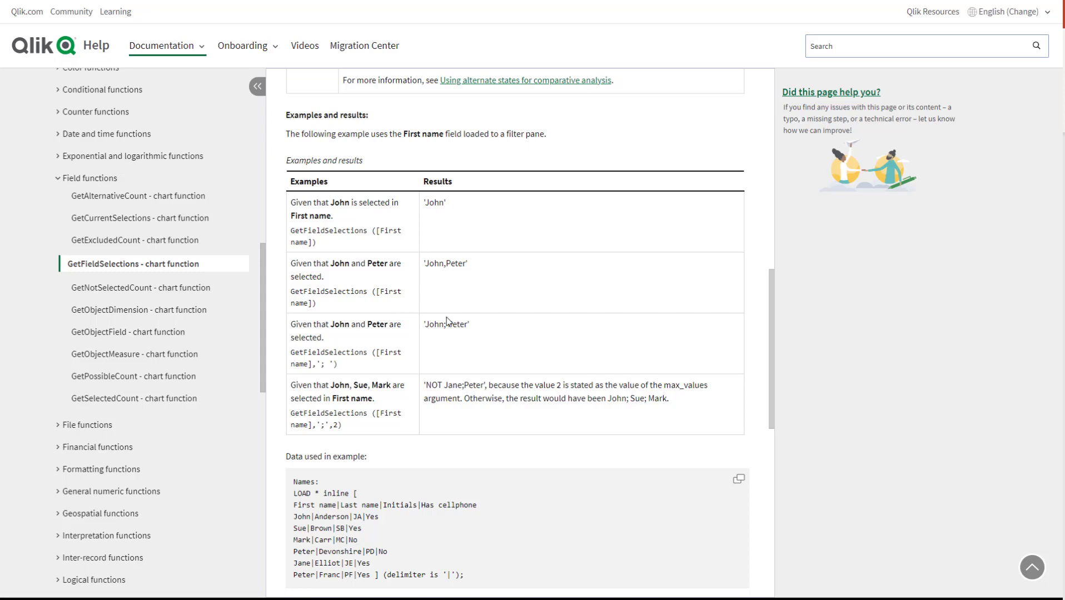
Switch back to Qlik Sense and apply the show condition expression to the COVID-19 reference line
key(alt+Tab)
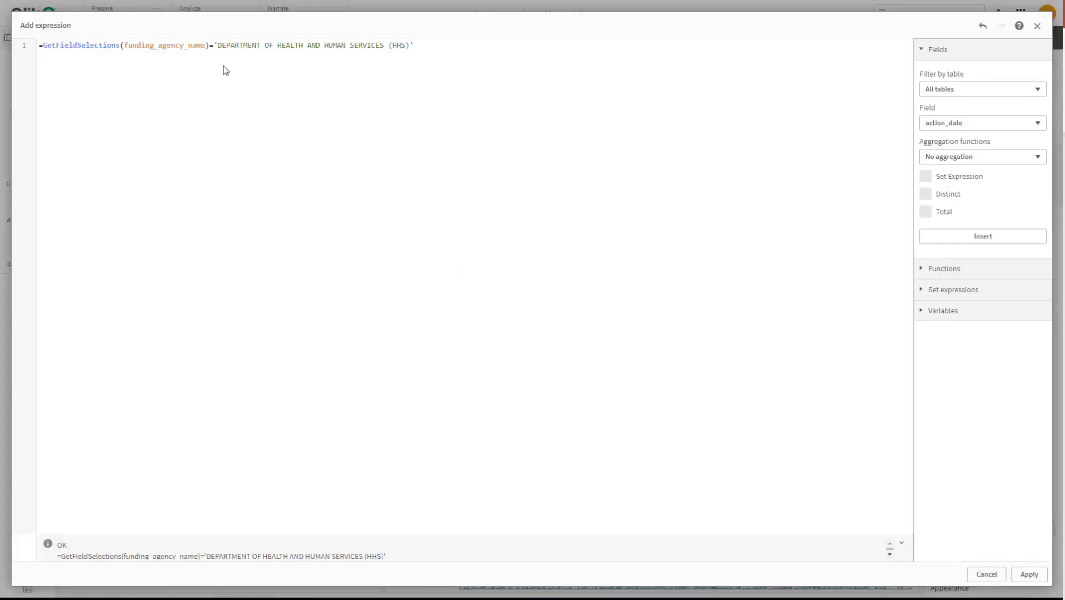
click(1028, 575)
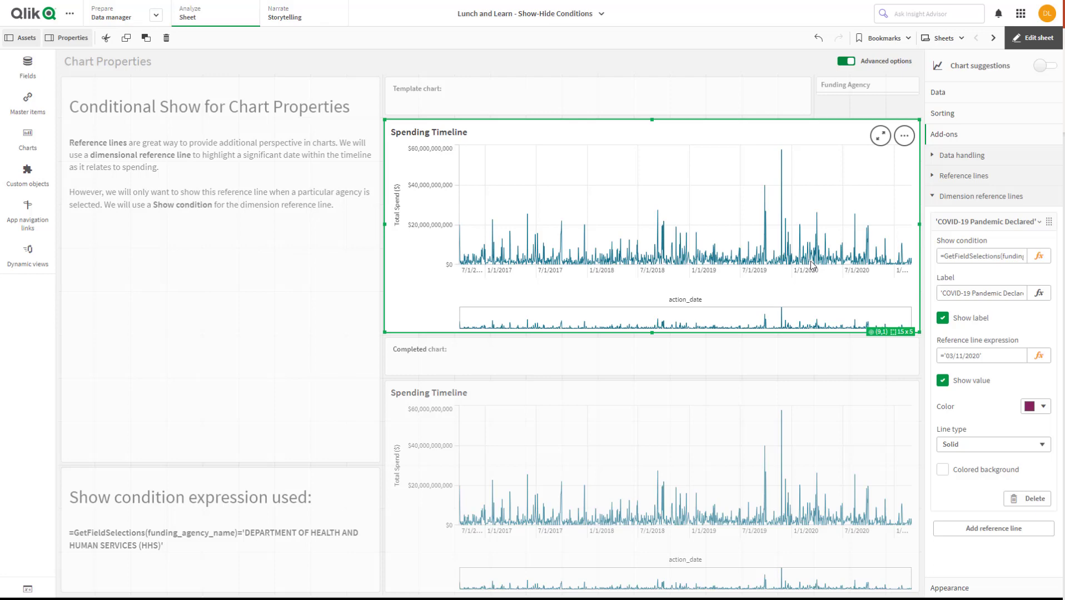
Leave edit mode, test the reference line by restoring the previous HHS funding agency selection, and clear that selection
click(1033, 44)
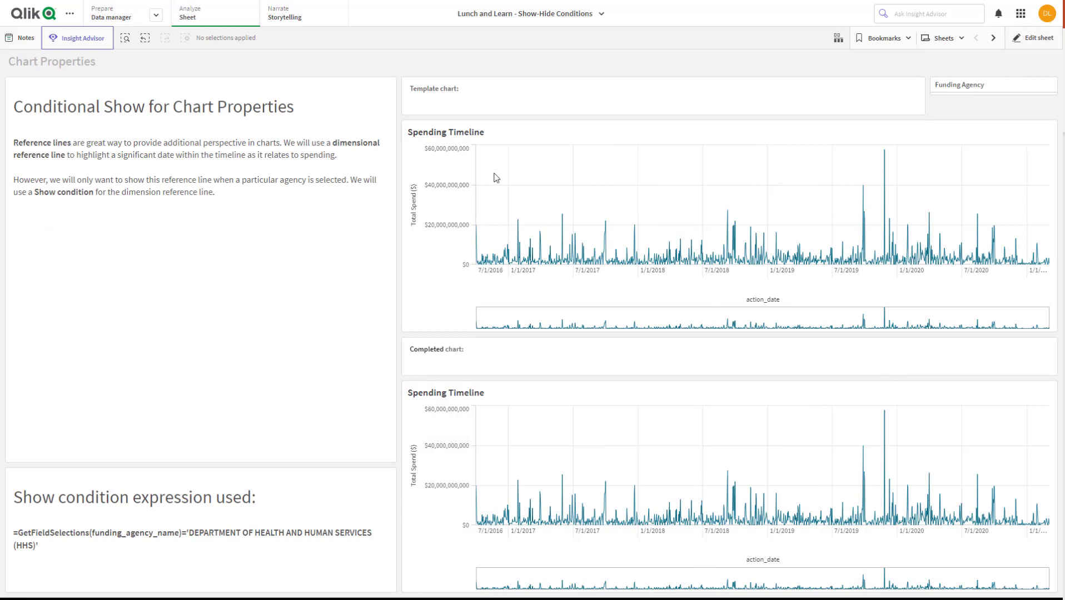
click(145, 39)
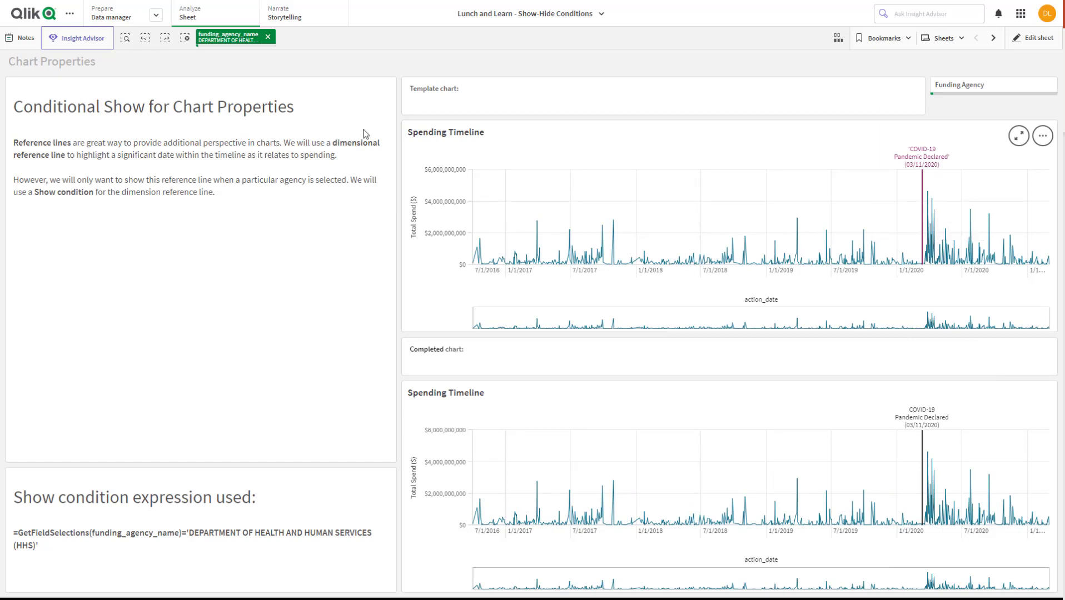
click(268, 39)
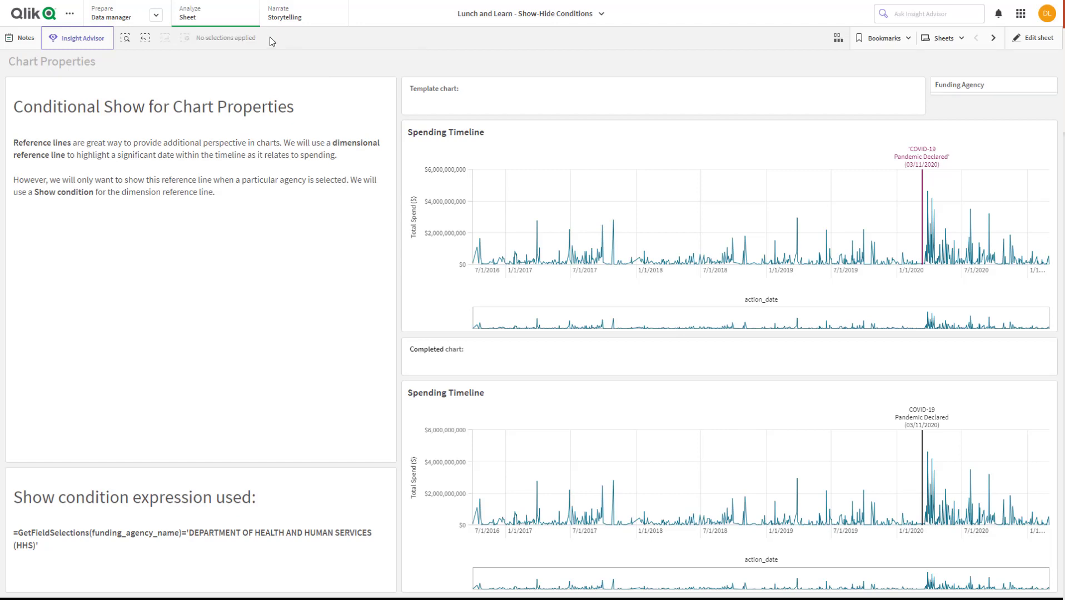
Go to the Chart Properties (II) sheet and compare the columns and rows of the template and completed tables
click(994, 44)
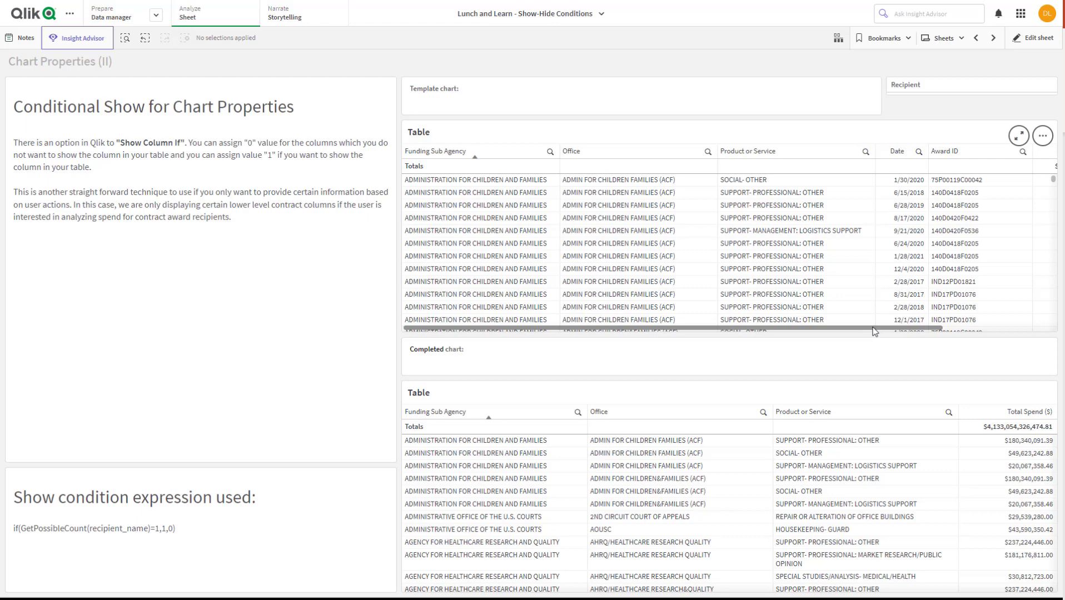
drag(872, 327, 979, 325)
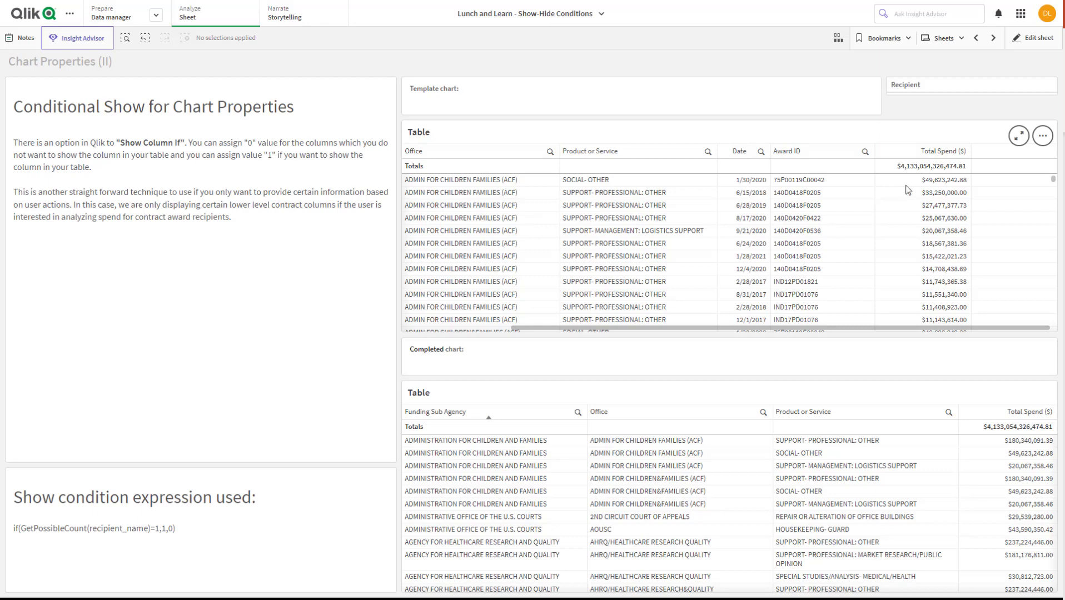
scroll(939, 256, down, 5)
scroll(939, 256, down, 5)
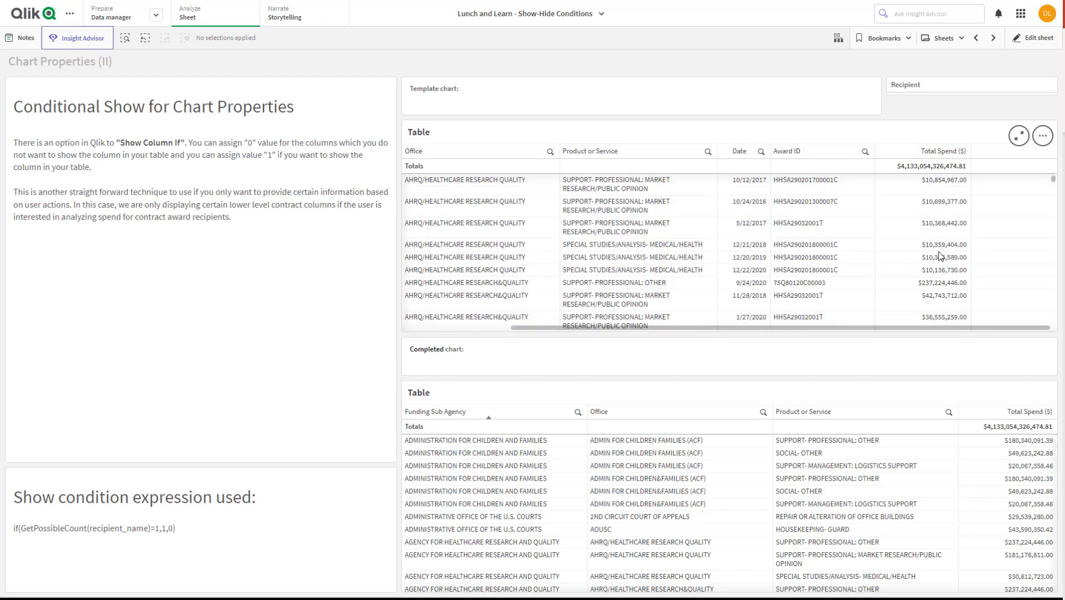
scroll(1016, 495, down, 10)
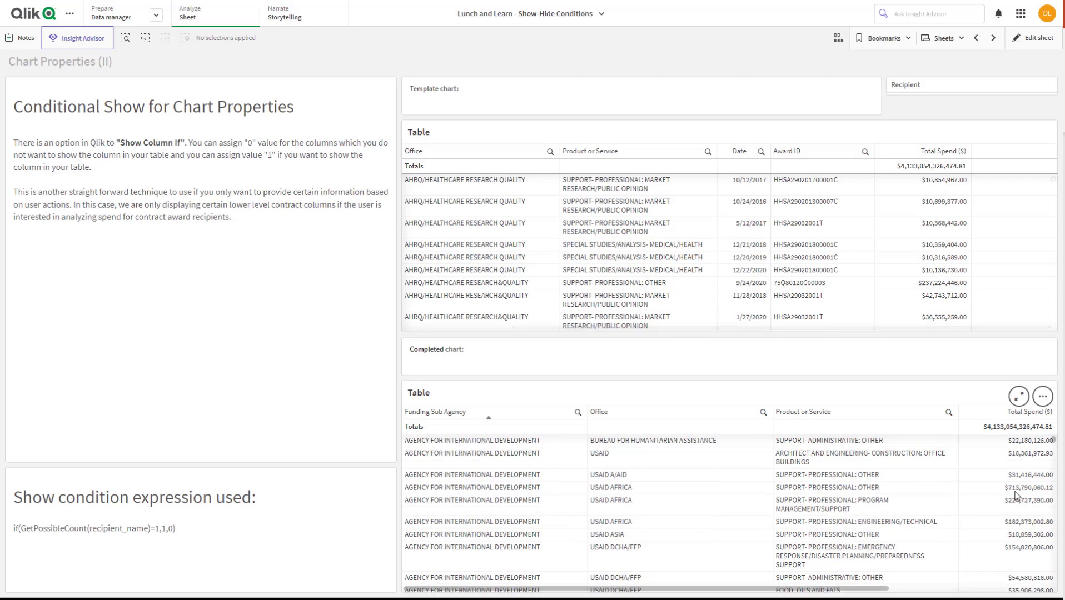
scroll(1016, 483, up, 10)
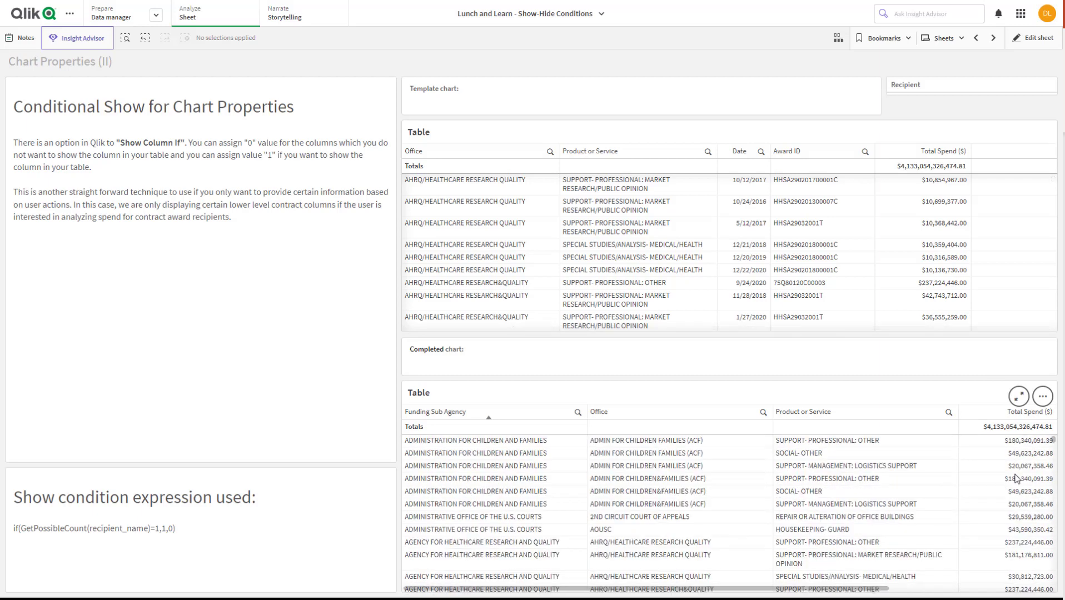
scroll(907, 268, up, 5)
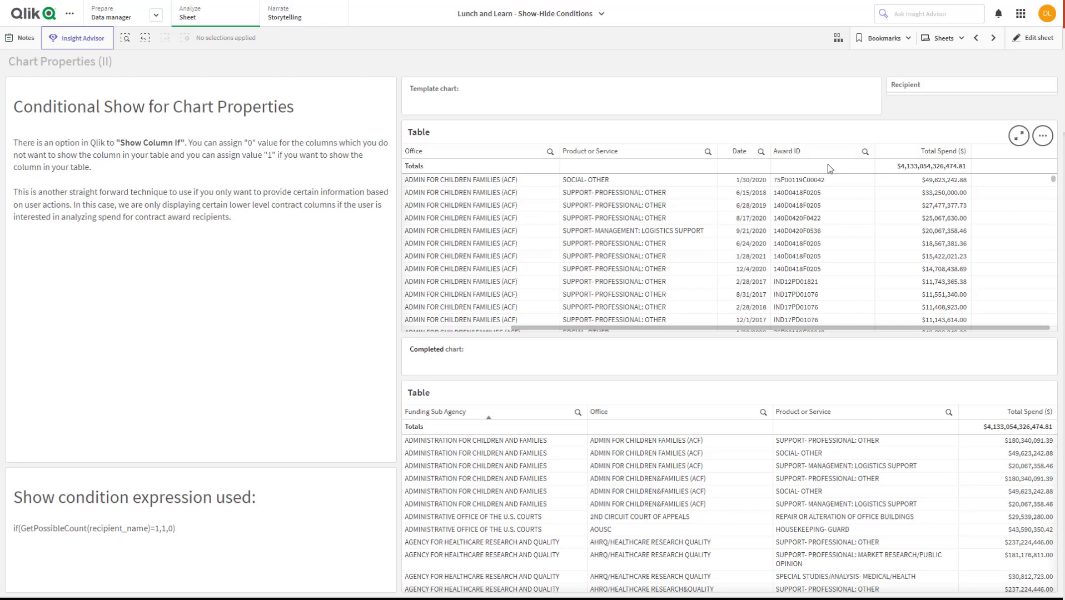
Put the sheet into edit mode and open the settings of the template table's Date column
click(1029, 38)
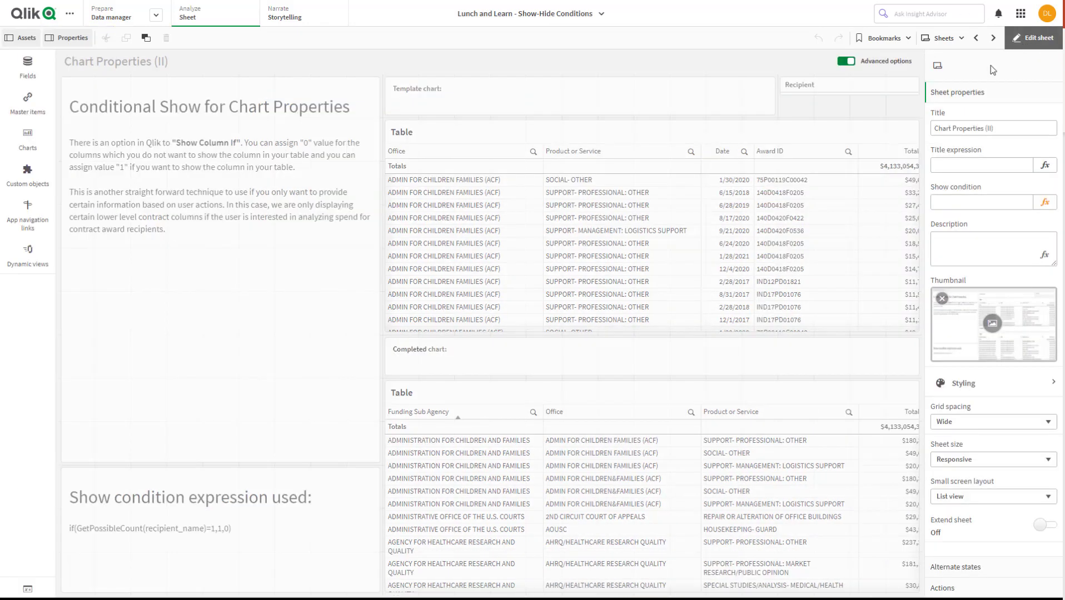
click(745, 212)
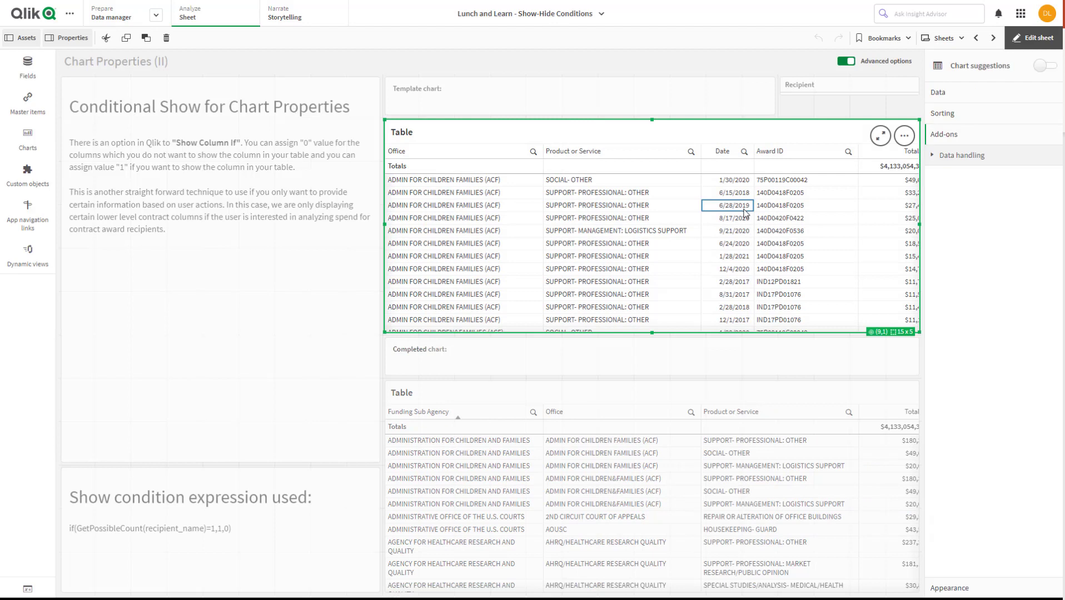
click(945, 94)
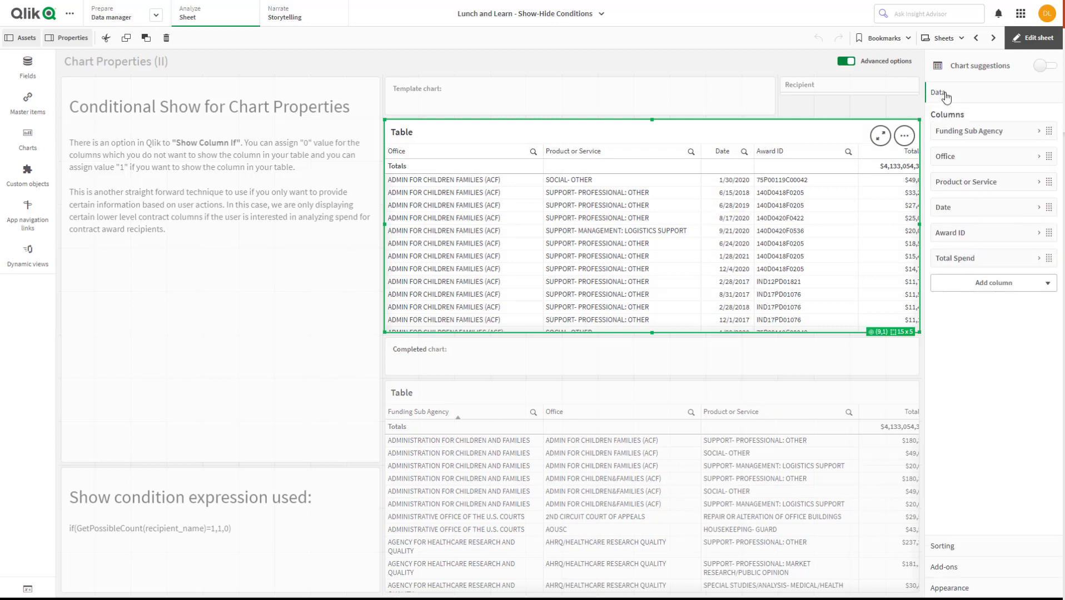
click(1010, 213)
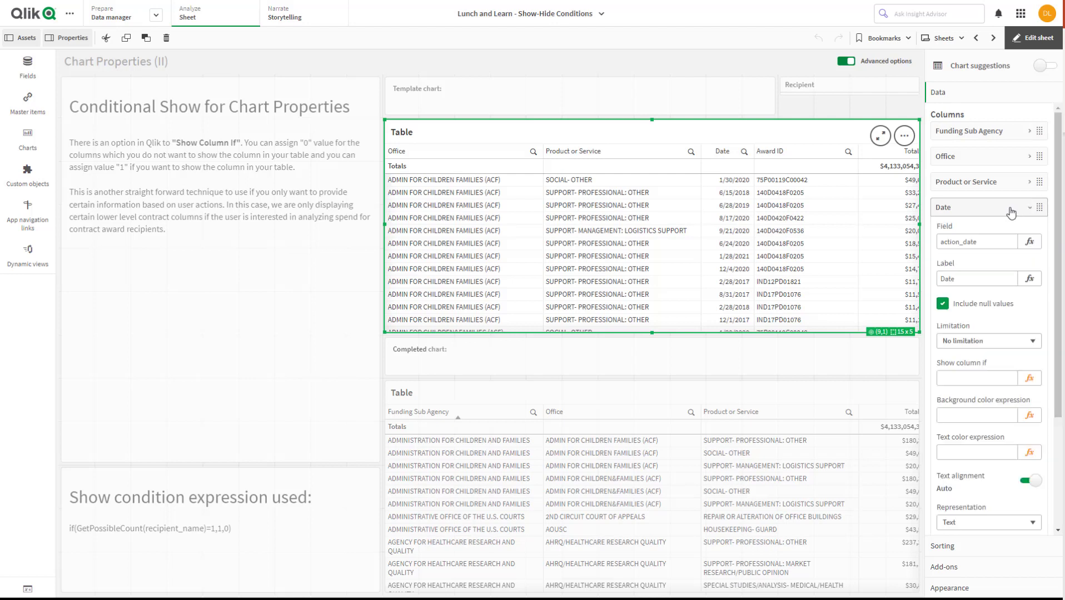
Write if(GetPossibleCount(recipient_name)=1,1,0) as the Date column's Show column if expression
click(1029, 379)
text(if(getpos)
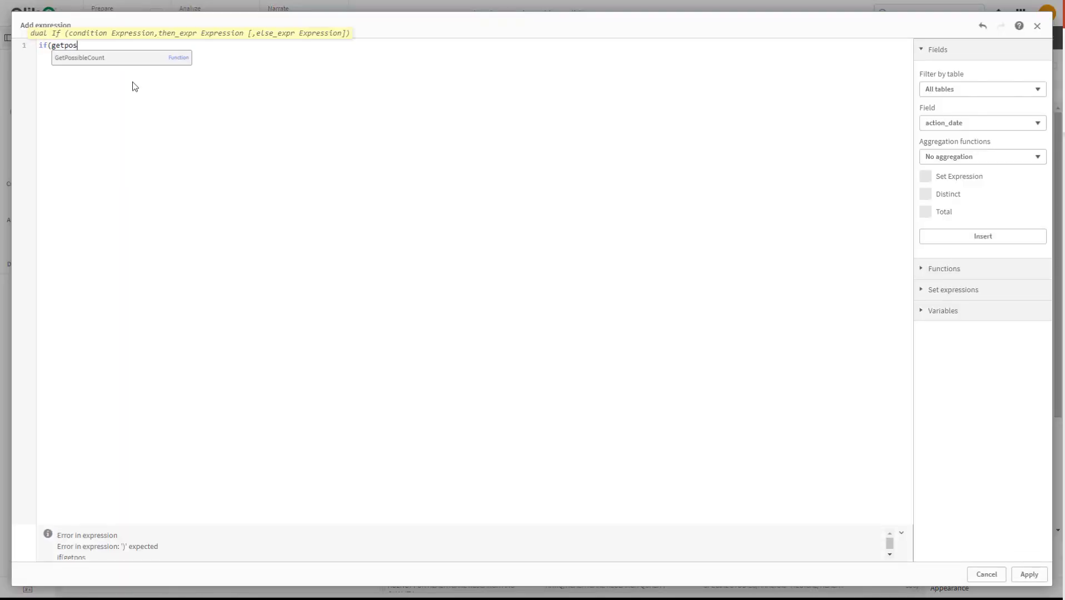
click(132, 60)
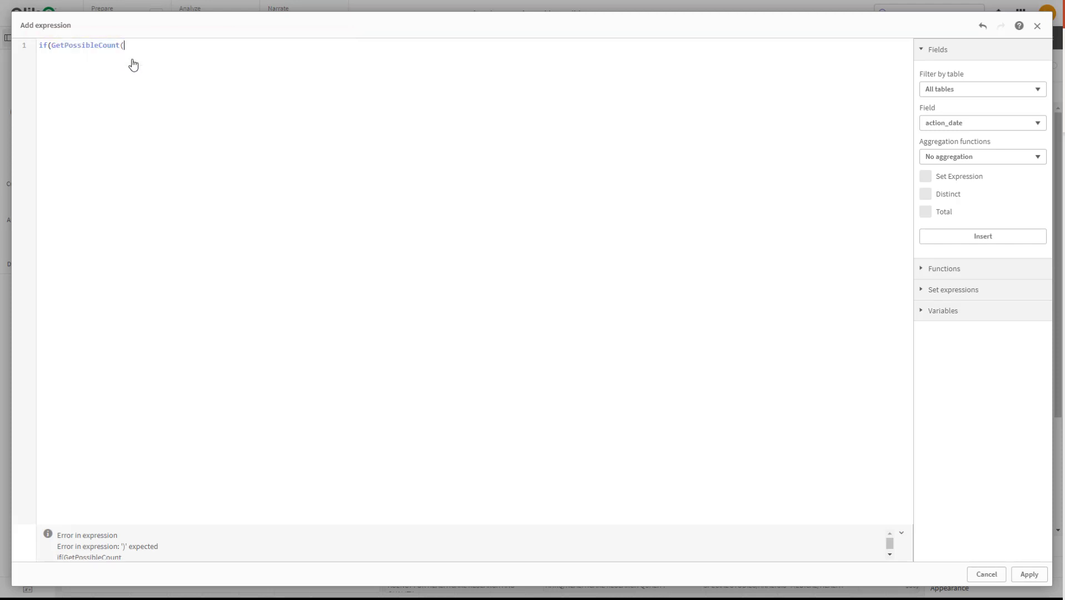
text(reci)
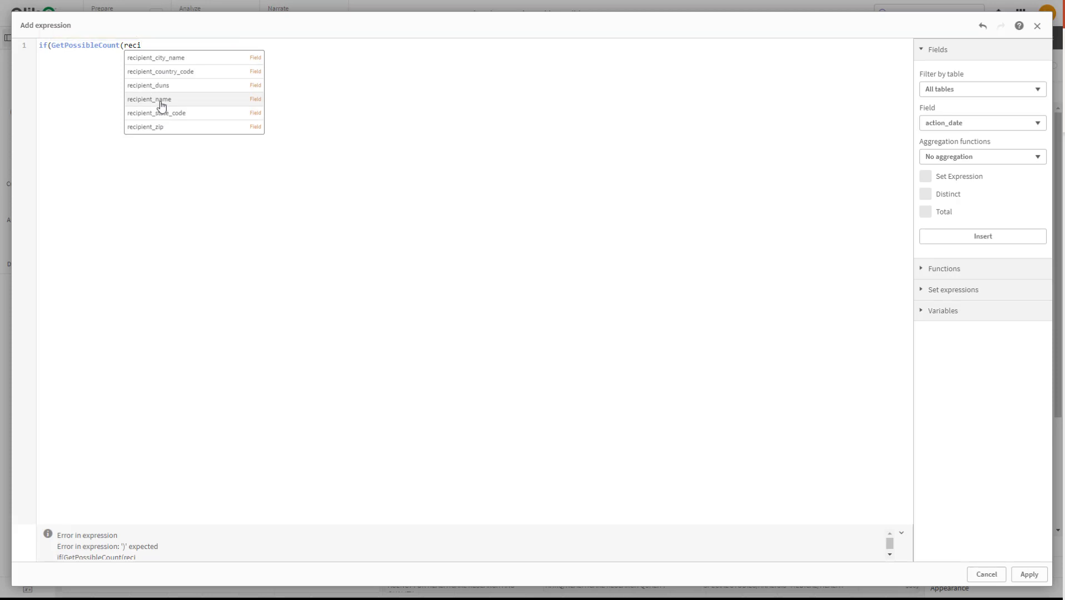
click(161, 106)
text()=)
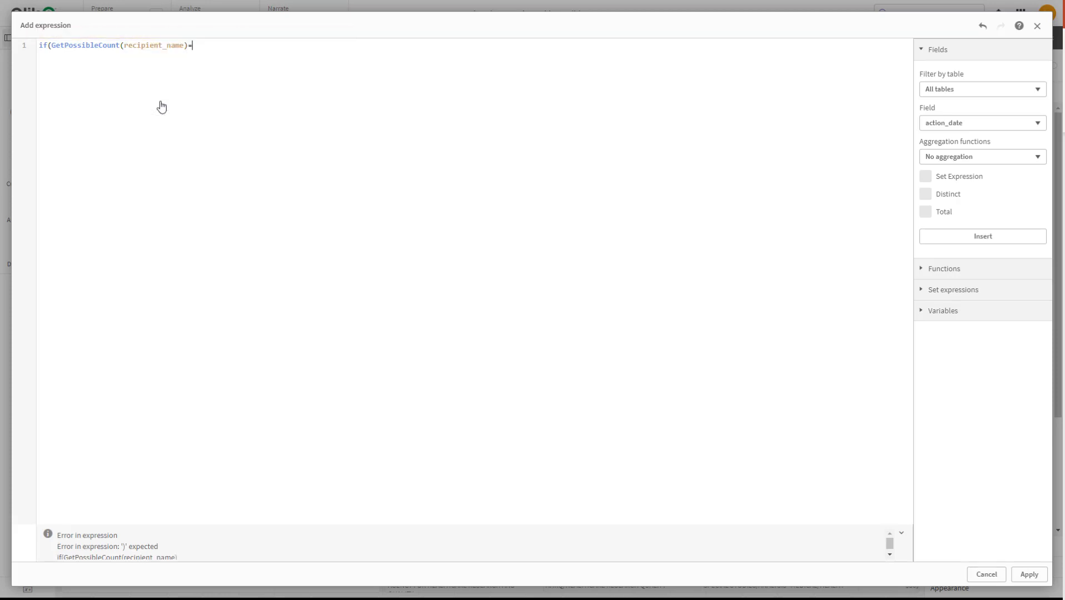
text(1)
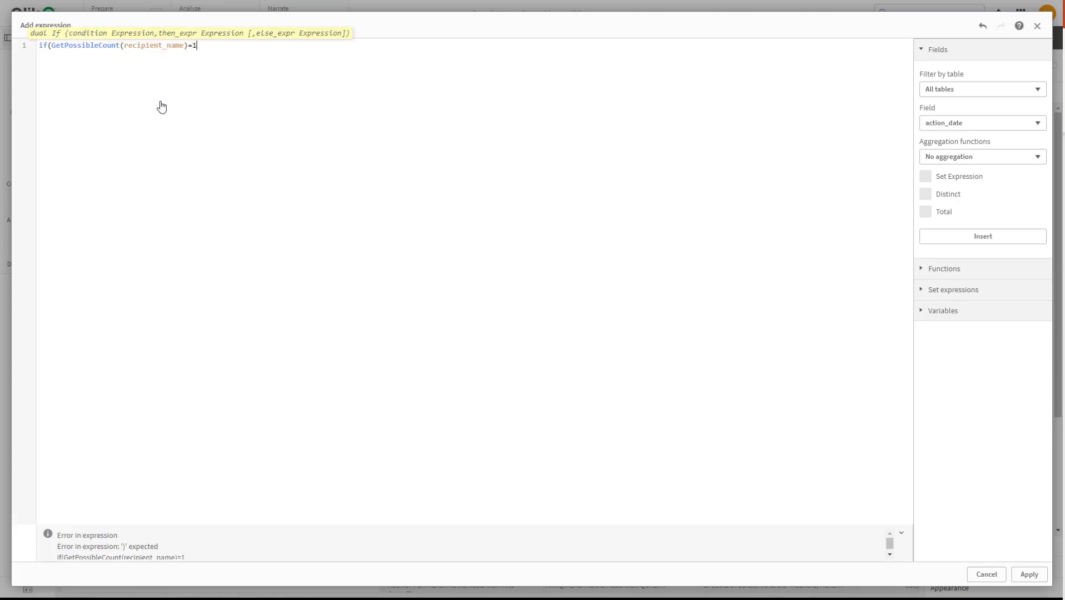
text(,1,0))
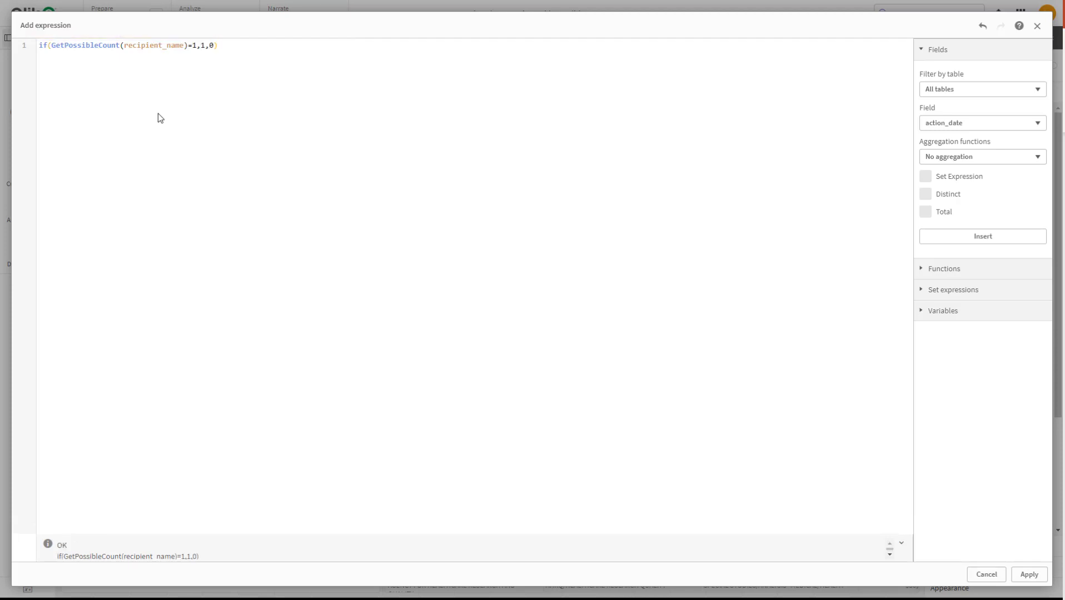
Copy the entire expression for reuse, apply it to the Date column and collapse that column's settings
drag(230, 45, 1, 43)
key(ctrl+c)
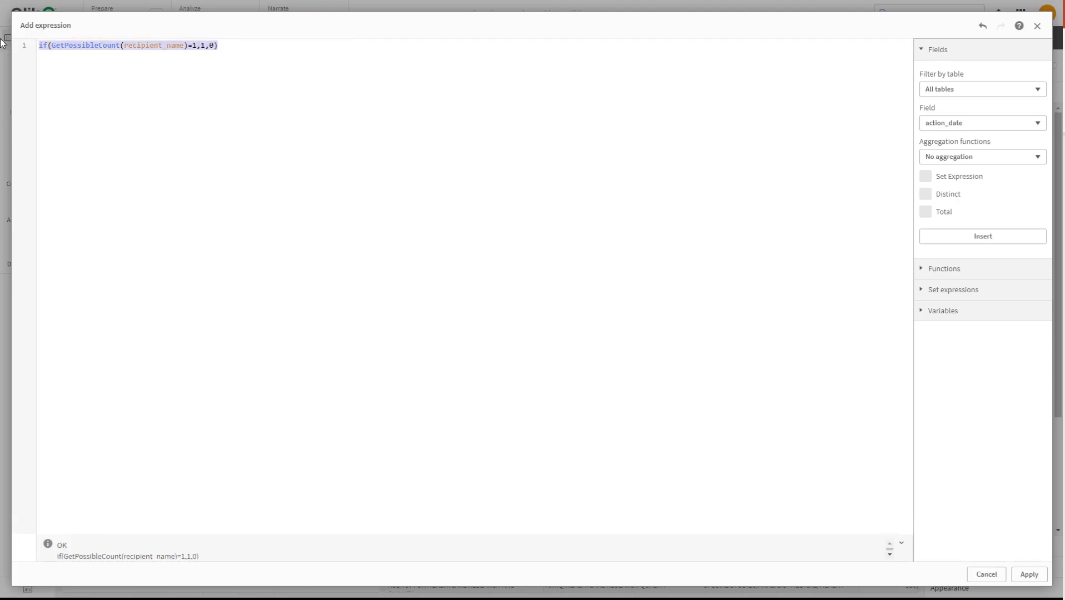
click(1022, 578)
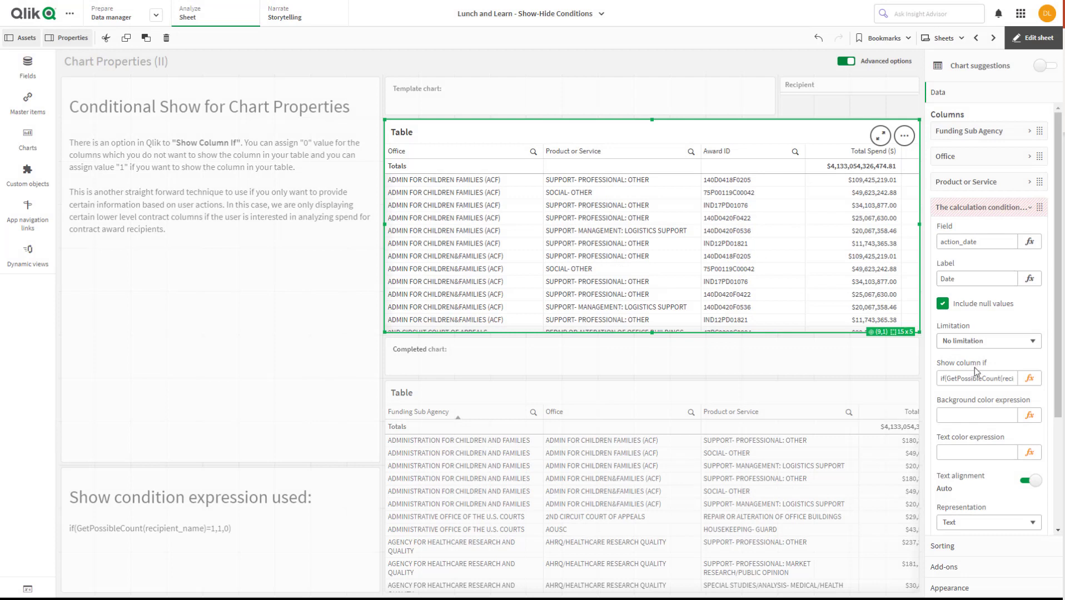
click(1030, 211)
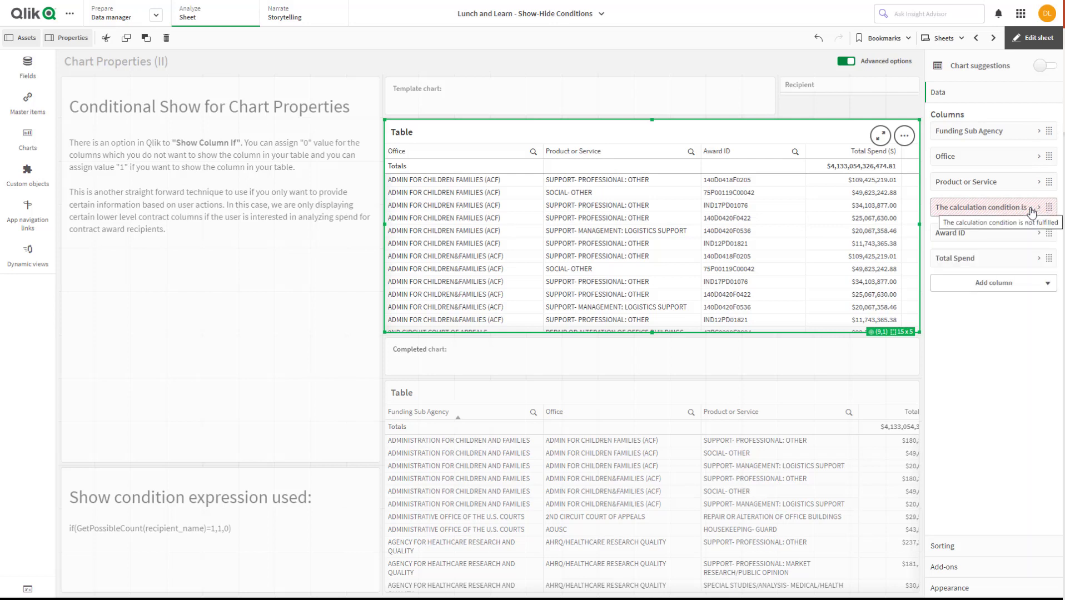
Set the Award ID column's Show column if expression to if(GetSelectedCount(recipient_name)=1,1,0) by pasting and adapting the copied expression
click(1038, 232)
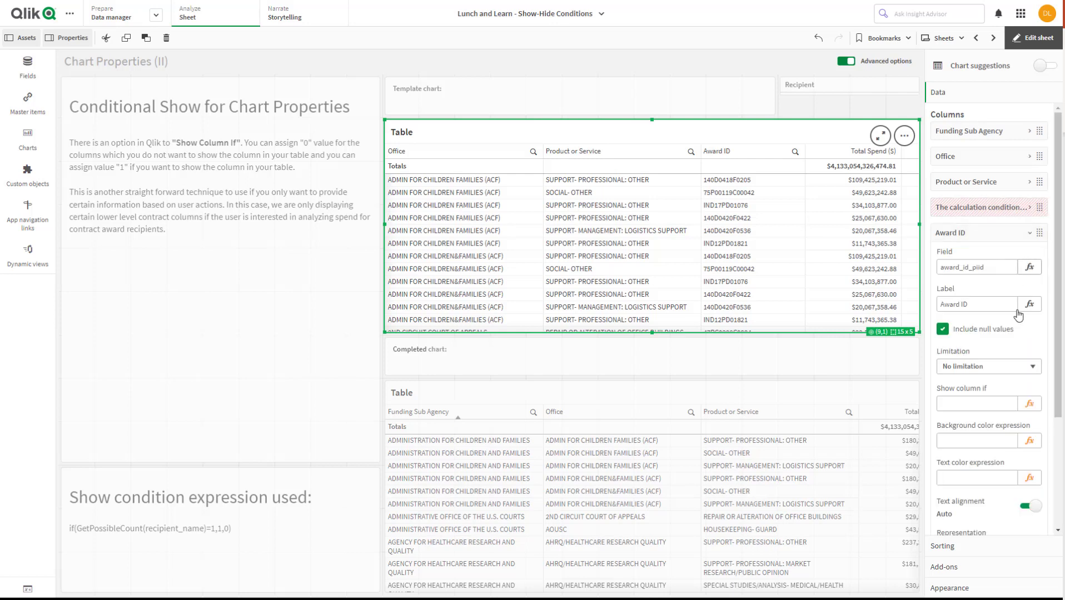
click(1028, 404)
key(ctrl+v)
drag(99, 45, 64, 46)
text(Selected)
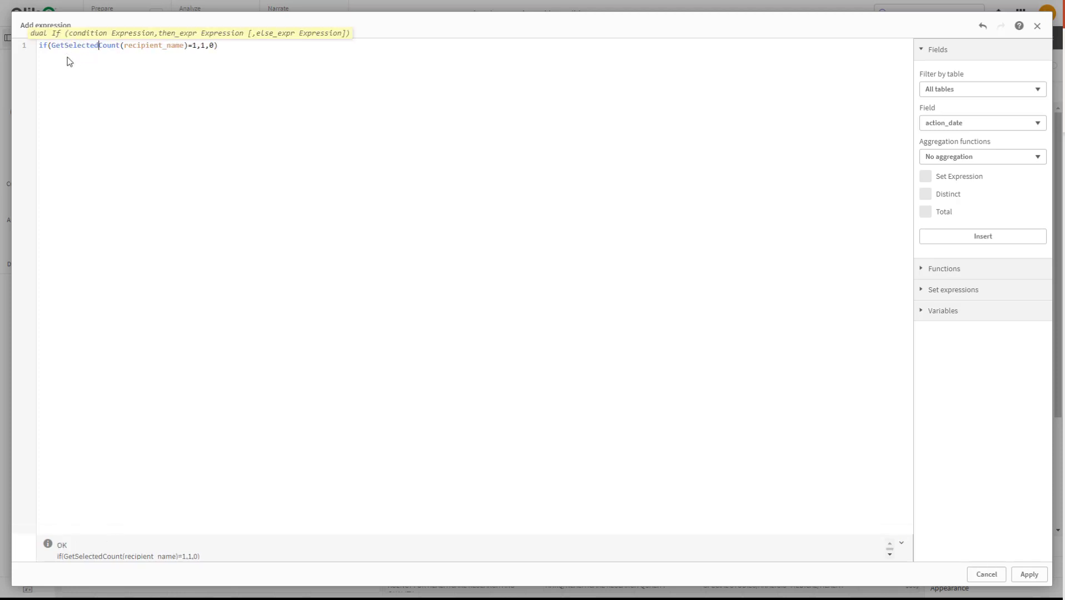
click(182, 57)
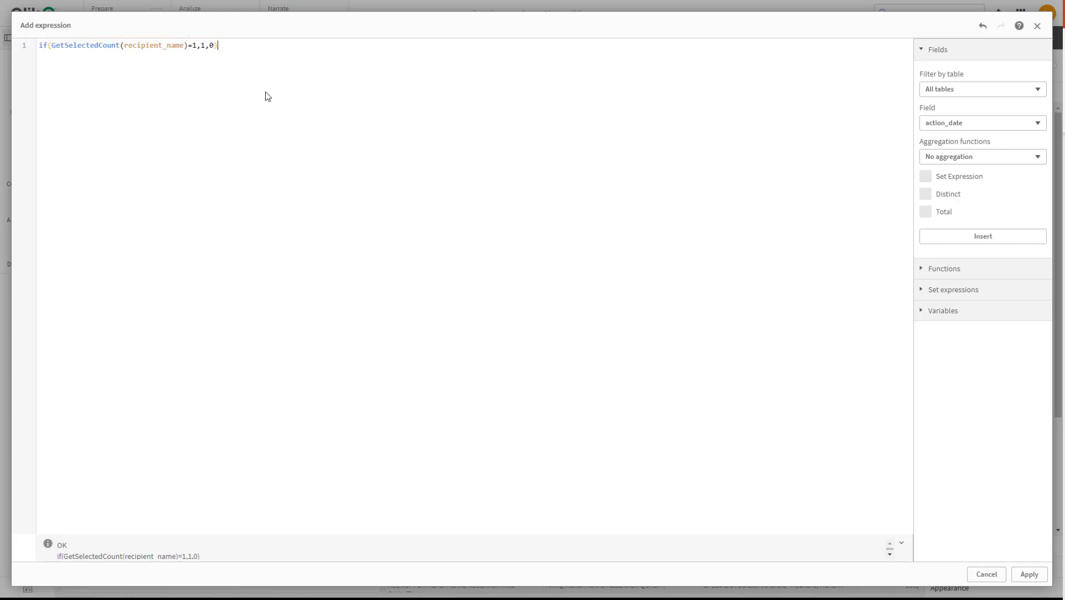
click(1027, 573)
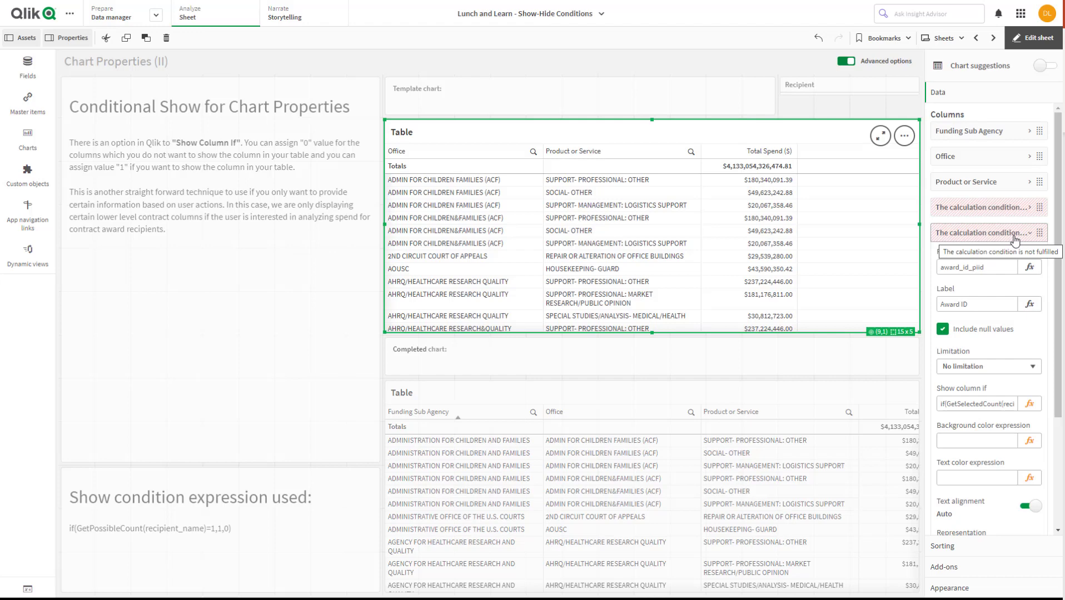
Leave edit mode and test the conditional columns by selecting ACCENT CONTROLS INC. as the recipient
click(1039, 40)
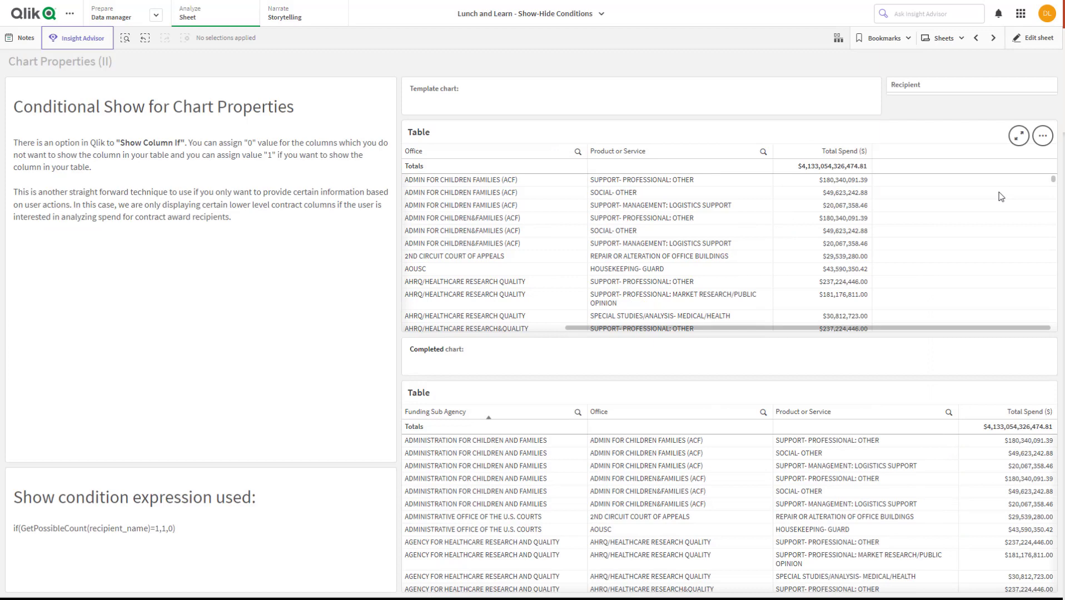
drag(906, 329, 640, 315)
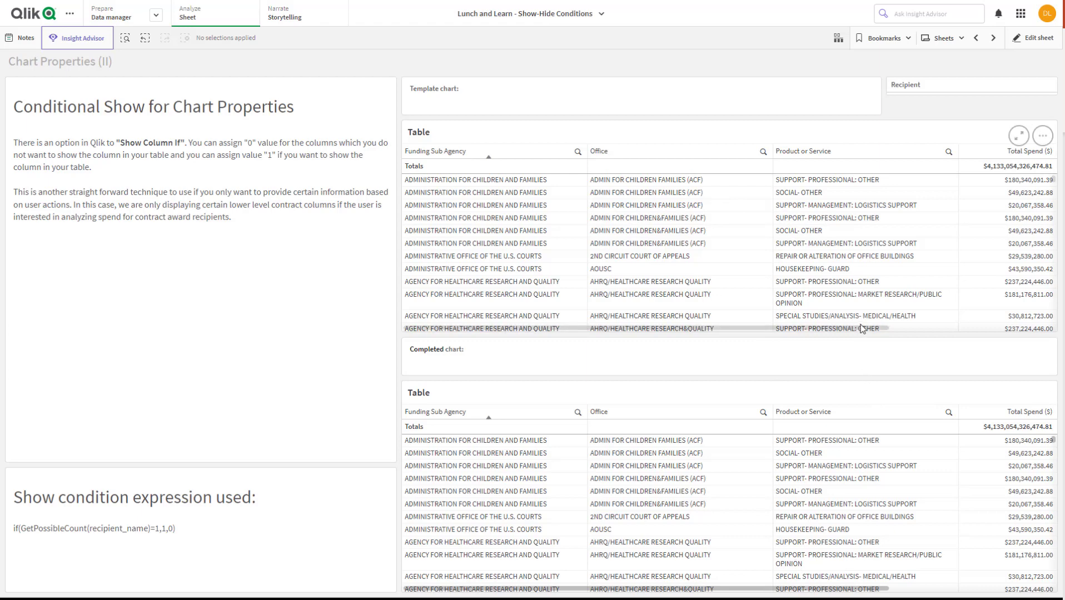
click(943, 92)
scroll(966, 261, down, 3)
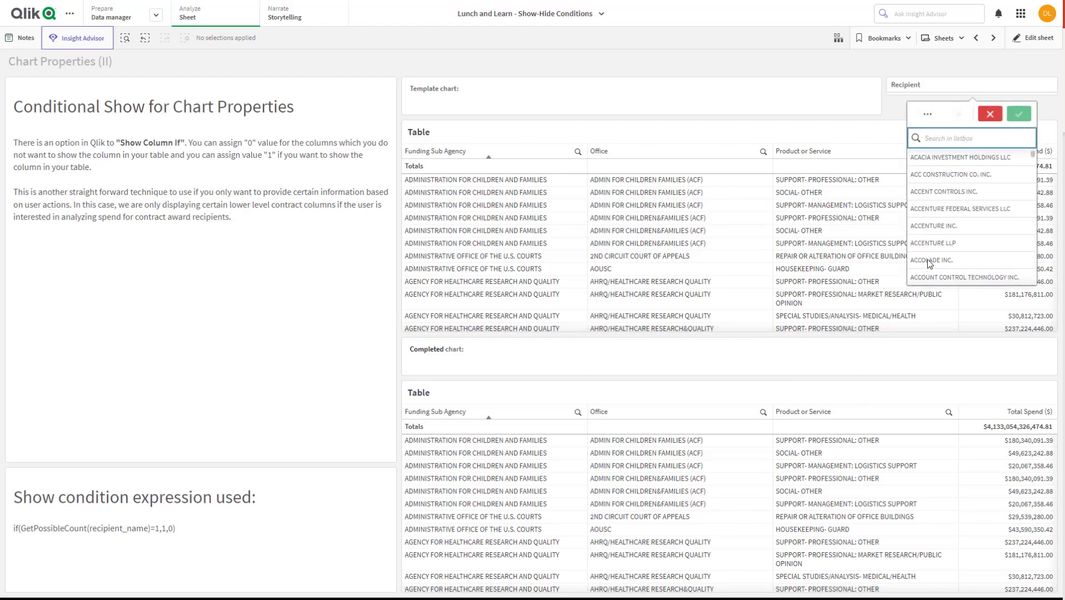
click(957, 193)
click(842, 237)
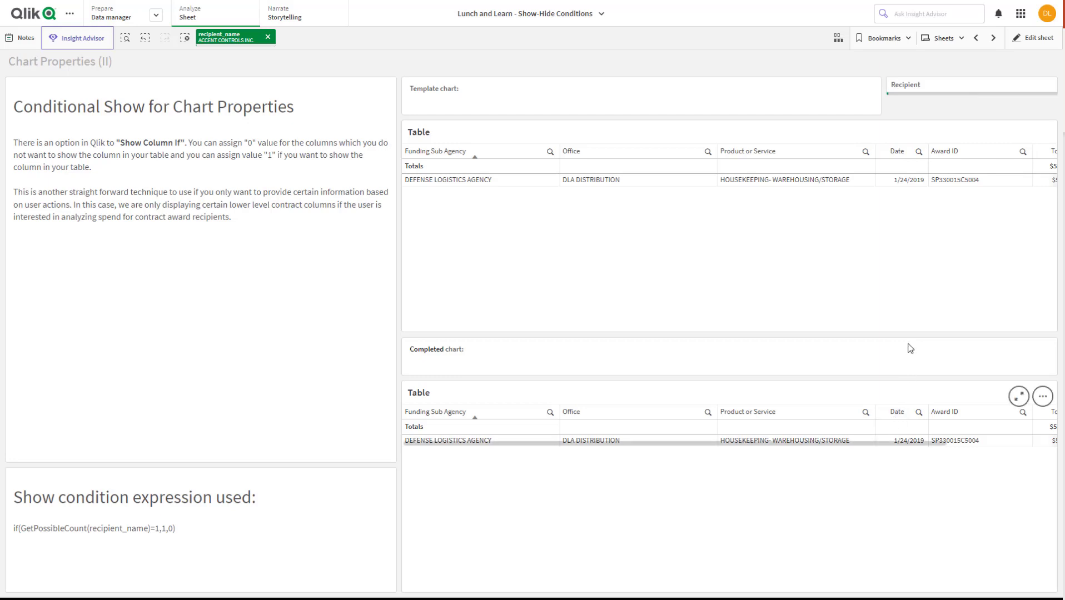
Check the Date and Award ID columns in both tables and clear the recipient selection
drag(913, 444, 1048, 446)
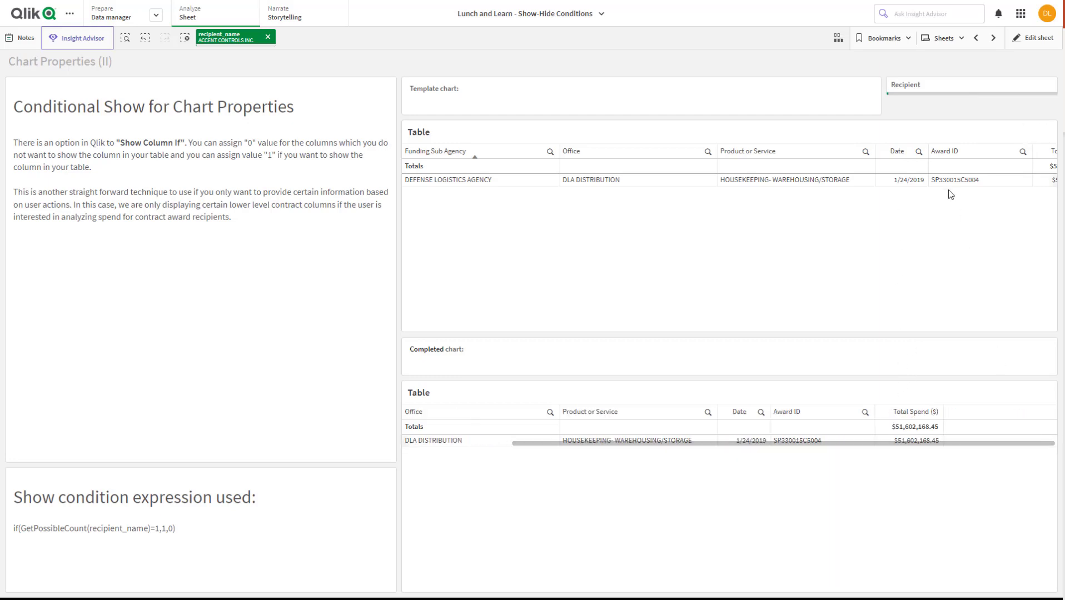
click(924, 182)
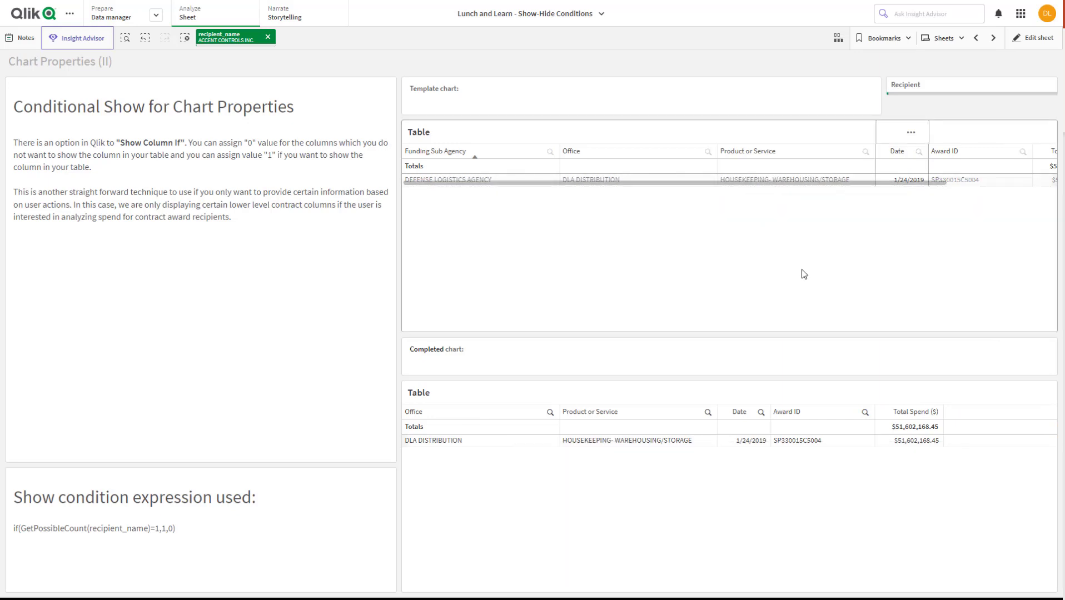
click(268, 39)
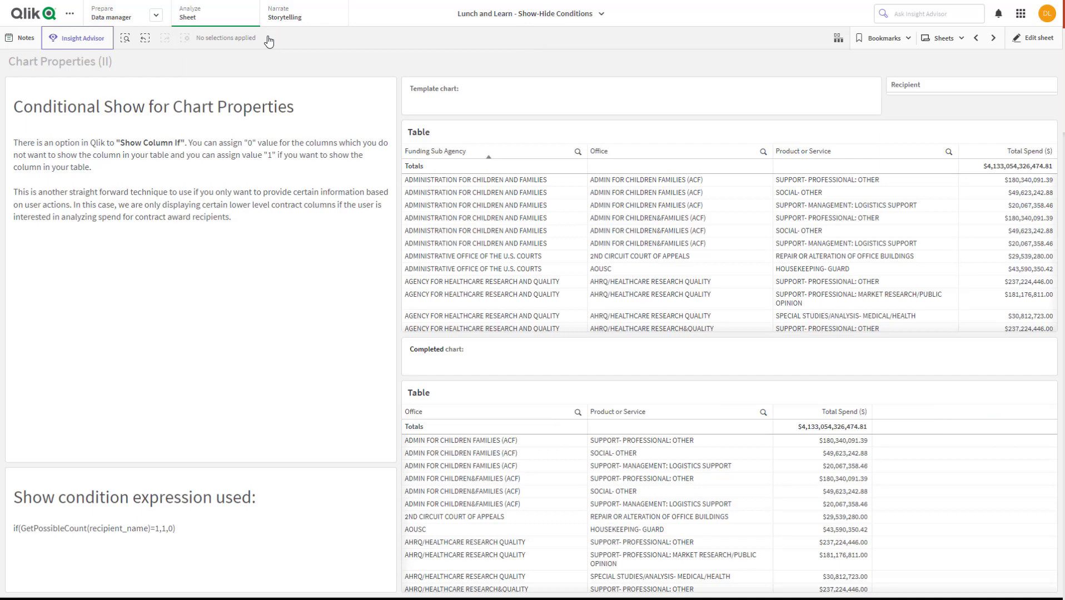
Go to the Variables and Containers sheet and try the completed chart's Timeline View and Map View options
click(993, 37)
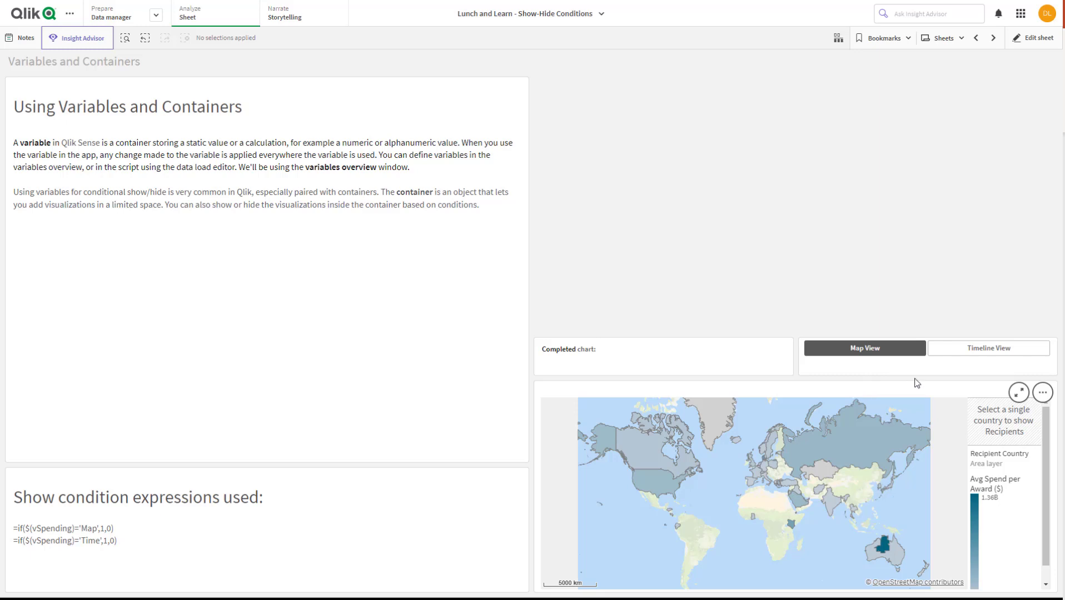
click(980, 353)
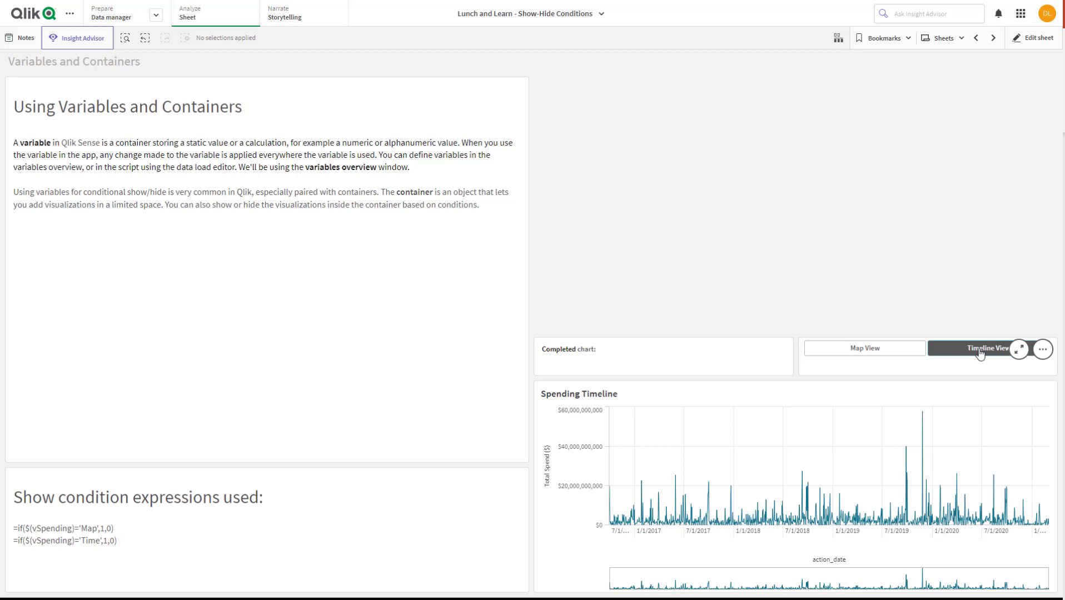
click(868, 350)
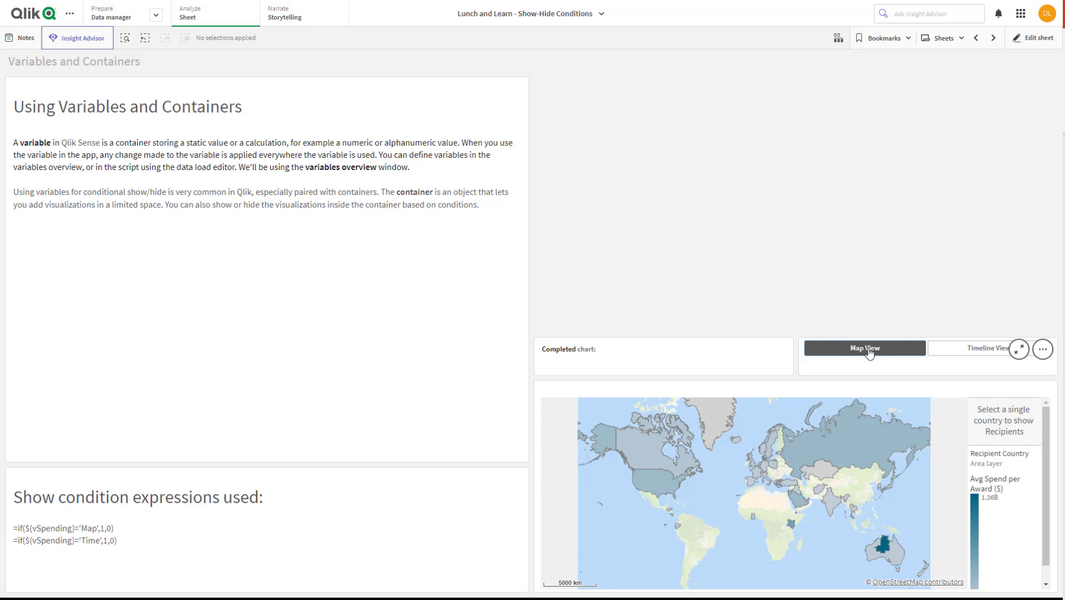
Open the sheet for editing and place a Container in the empty area above the completed chart
click(1021, 45)
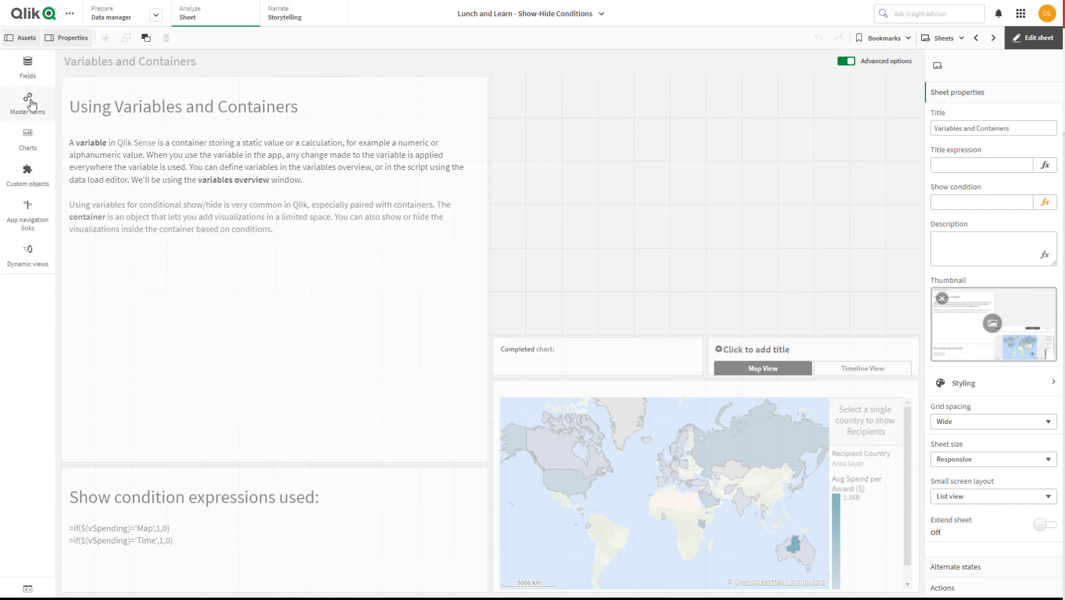
click(29, 136)
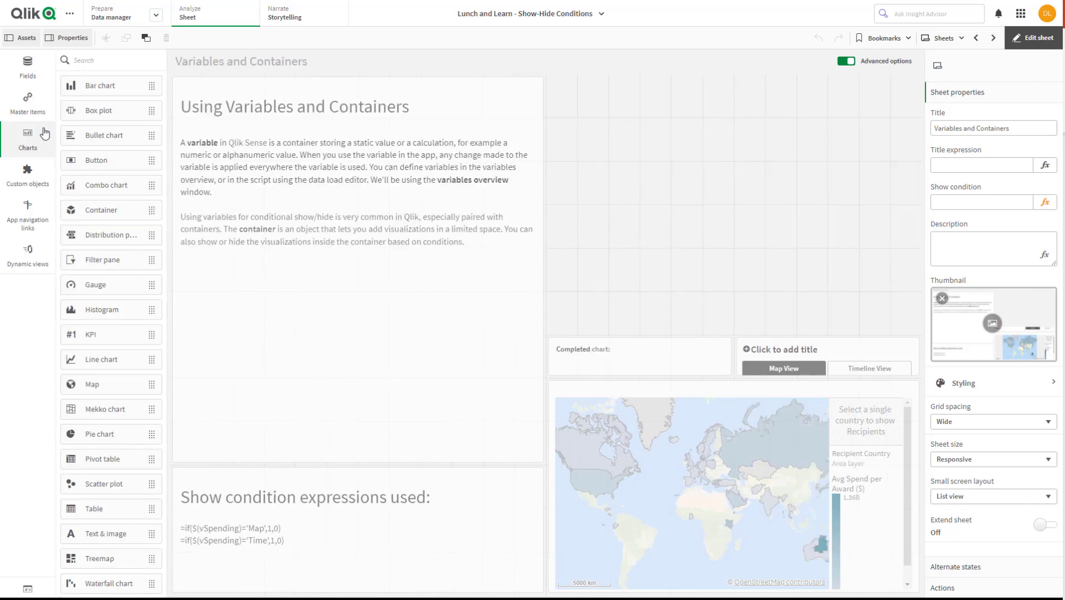
drag(93, 212, 737, 169)
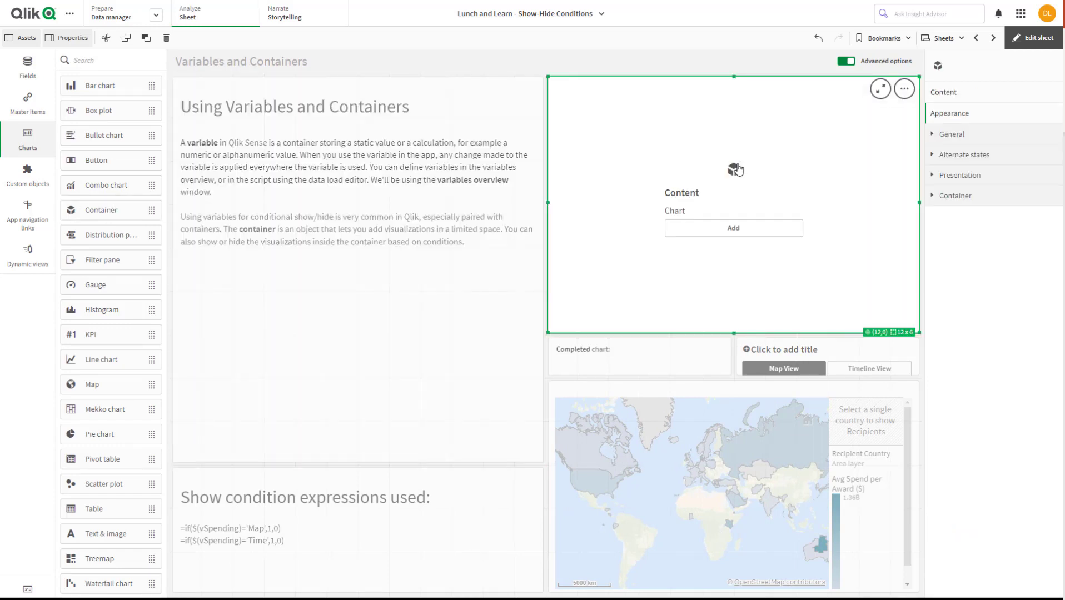
Examine the charts offered for the container, the Avg Spend per Award master measure's details and the master visualizations
click(734, 231)
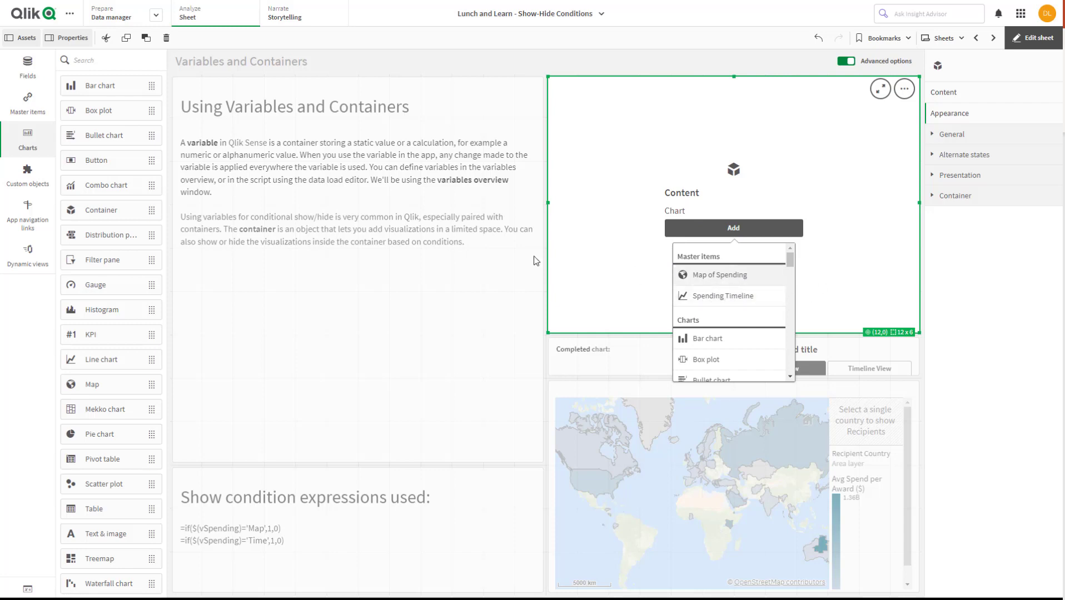
click(26, 111)
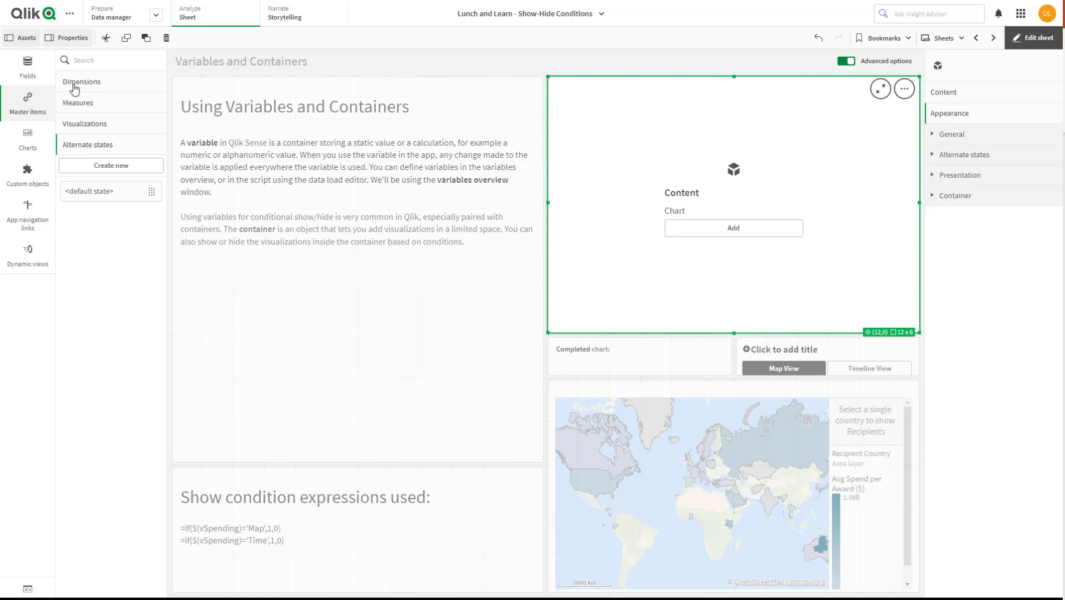
click(78, 103)
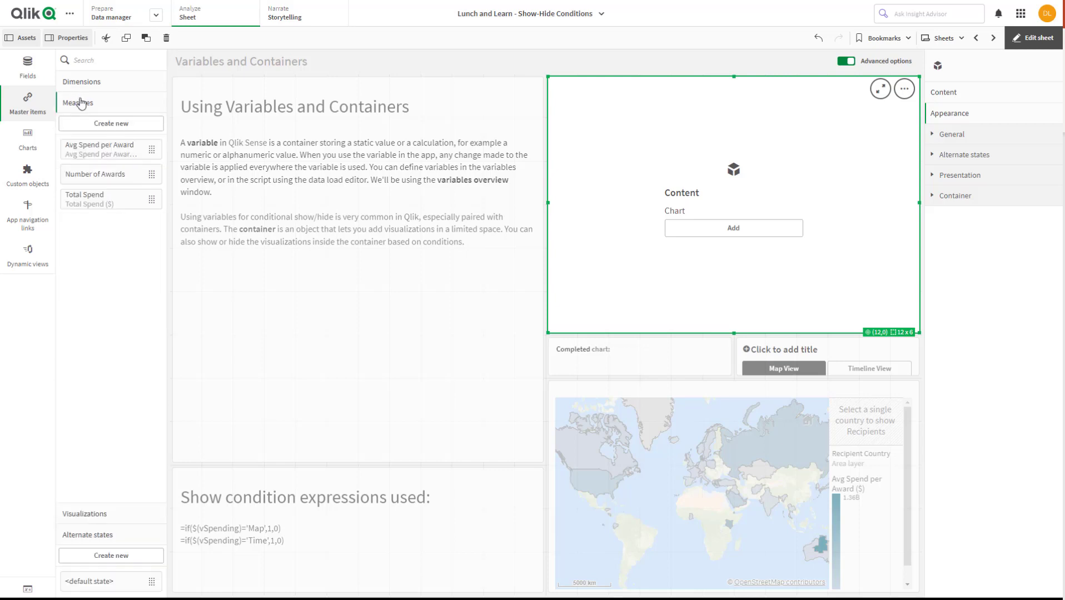
click(85, 157)
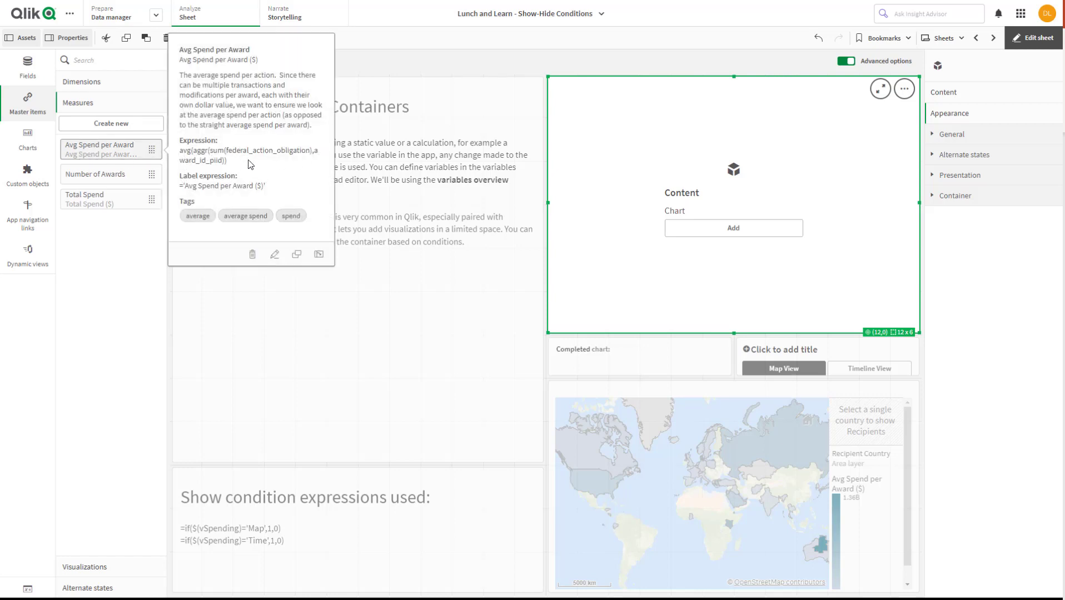
click(117, 247)
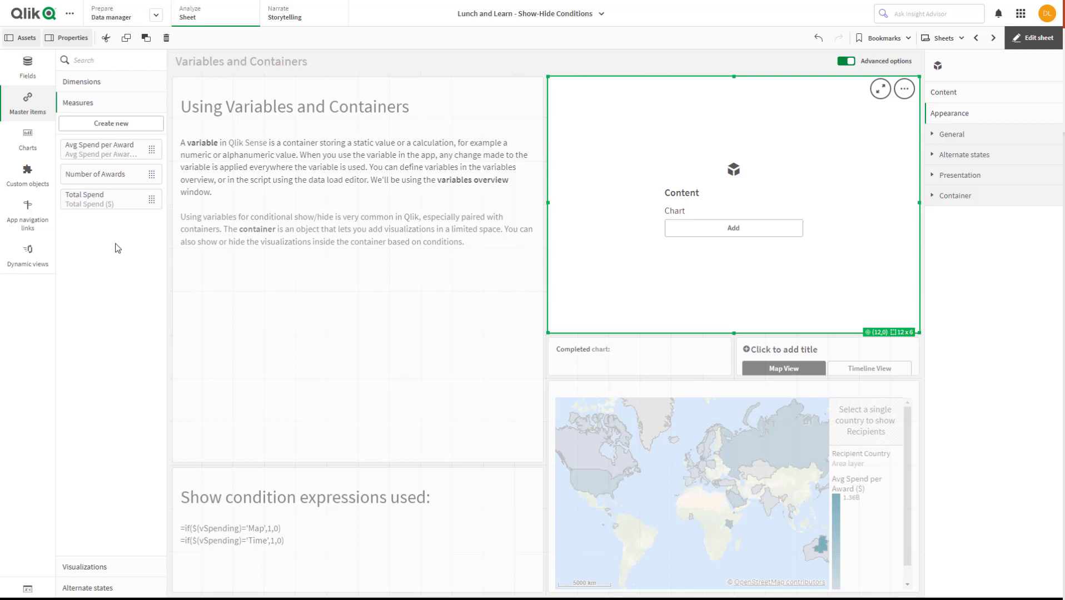
click(85, 567)
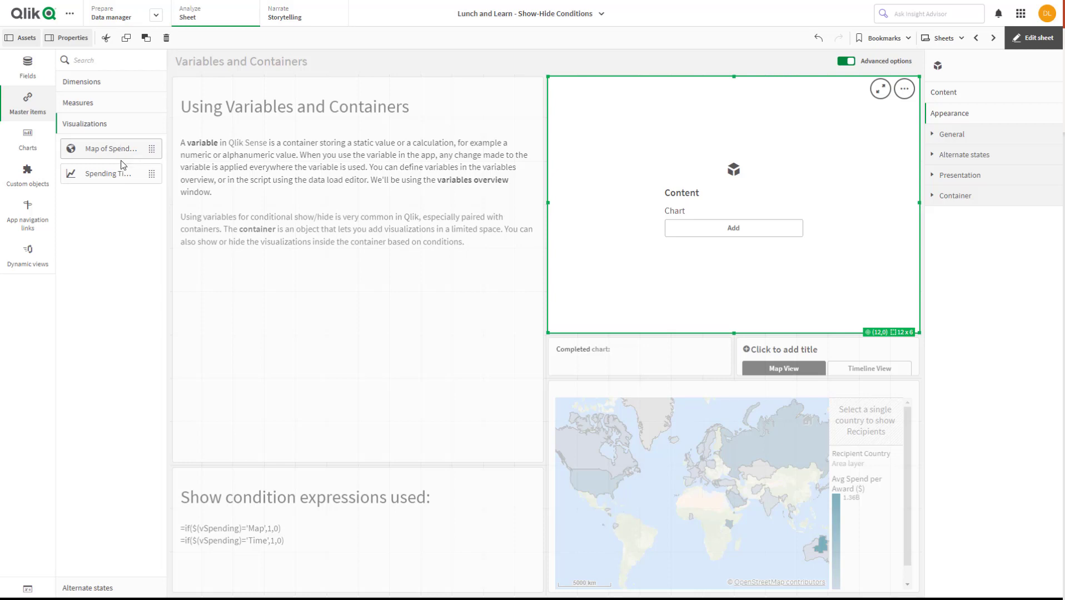
Add the Map of Spending and Spending Timeline master visualizations to the new container
click(768, 233)
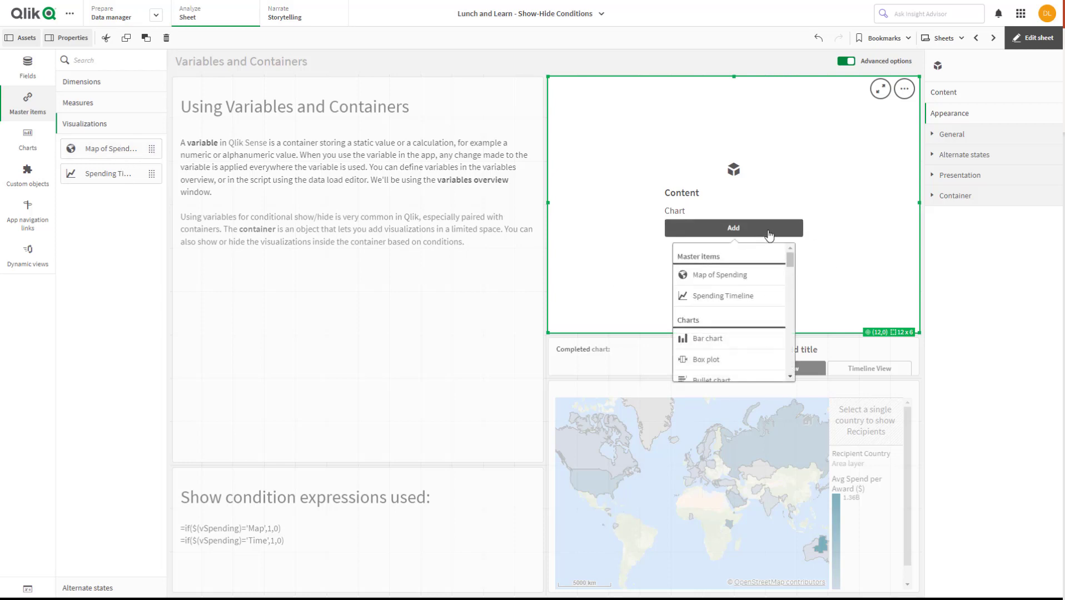
click(720, 274)
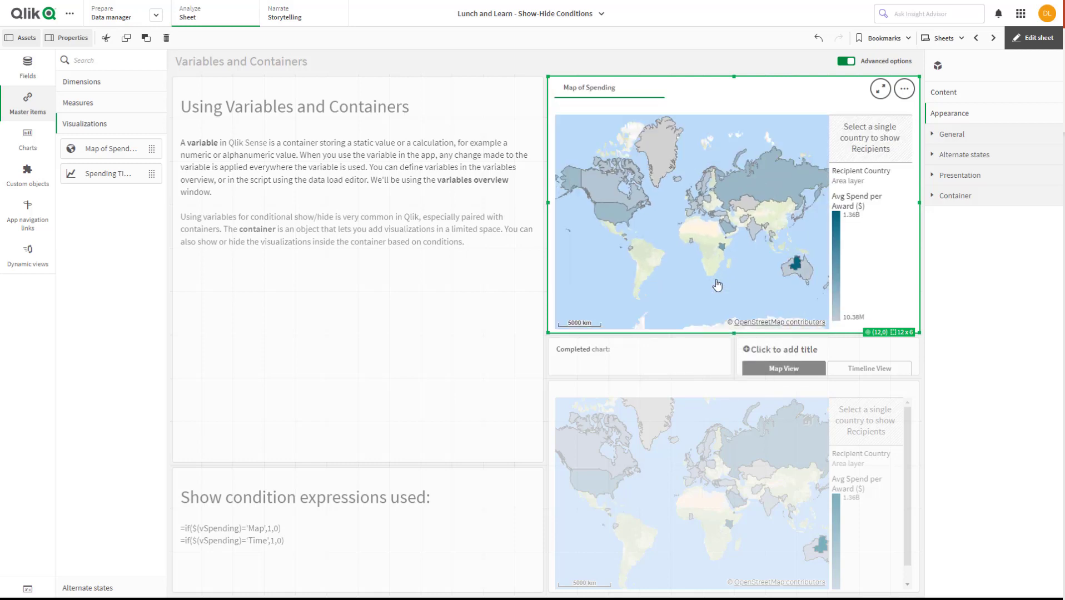
click(690, 81)
drag(92, 175, 745, 219)
click(743, 201)
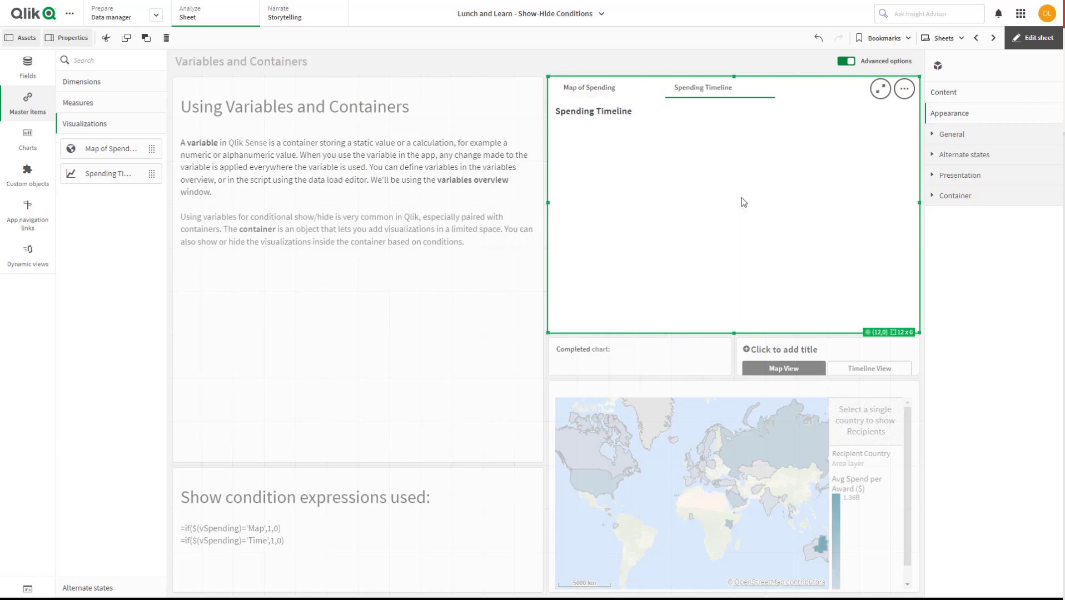
Leave edit mode and check the container by switching between Map of Spending and Spending Timeline
click(1033, 38)
click(567, 89)
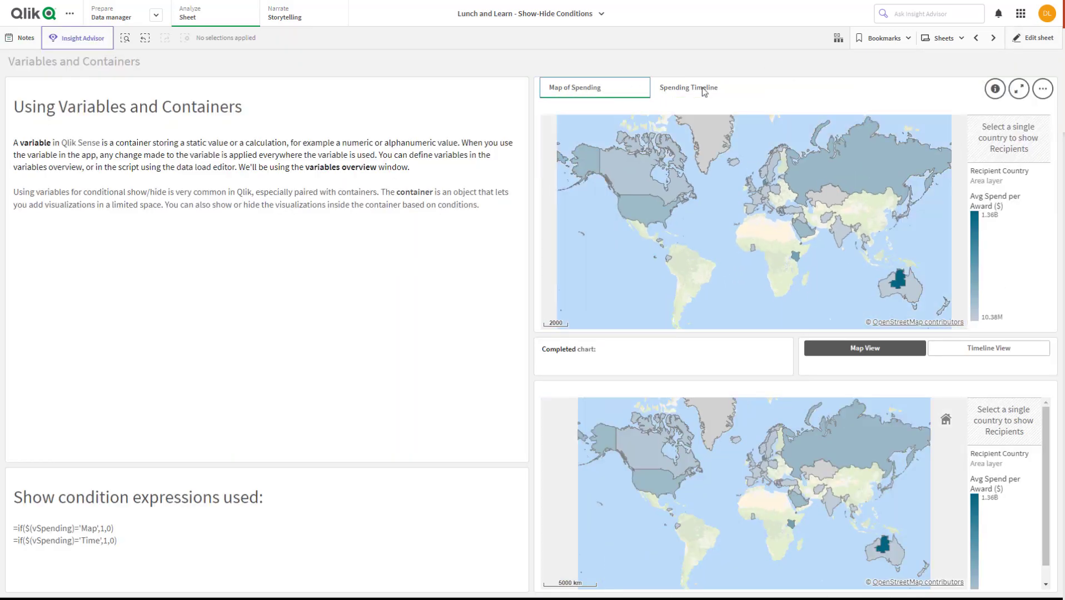
click(695, 90)
click(556, 90)
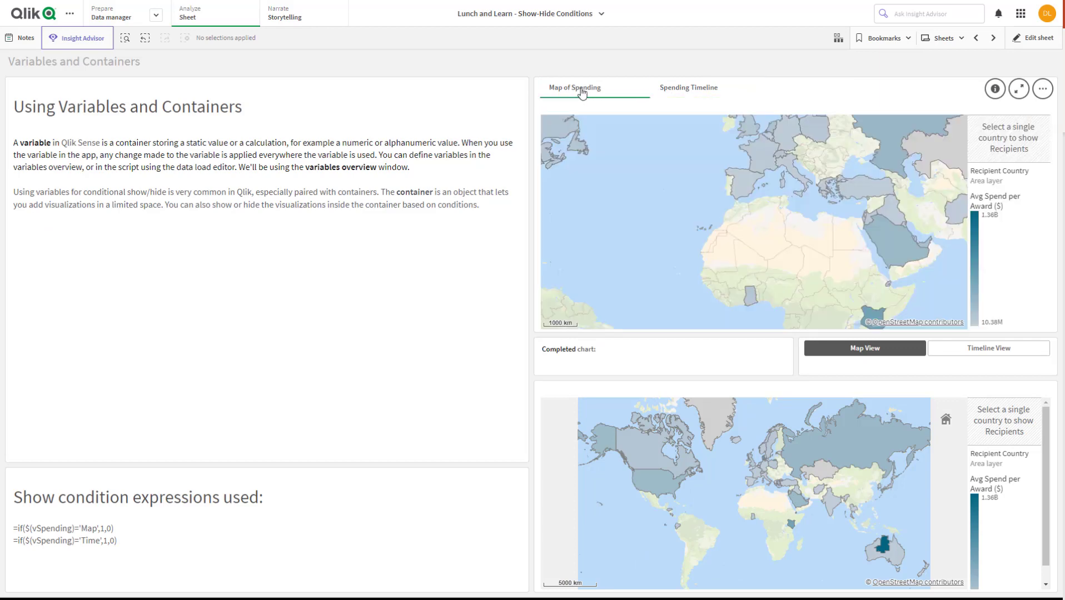
click(679, 91)
click(577, 92)
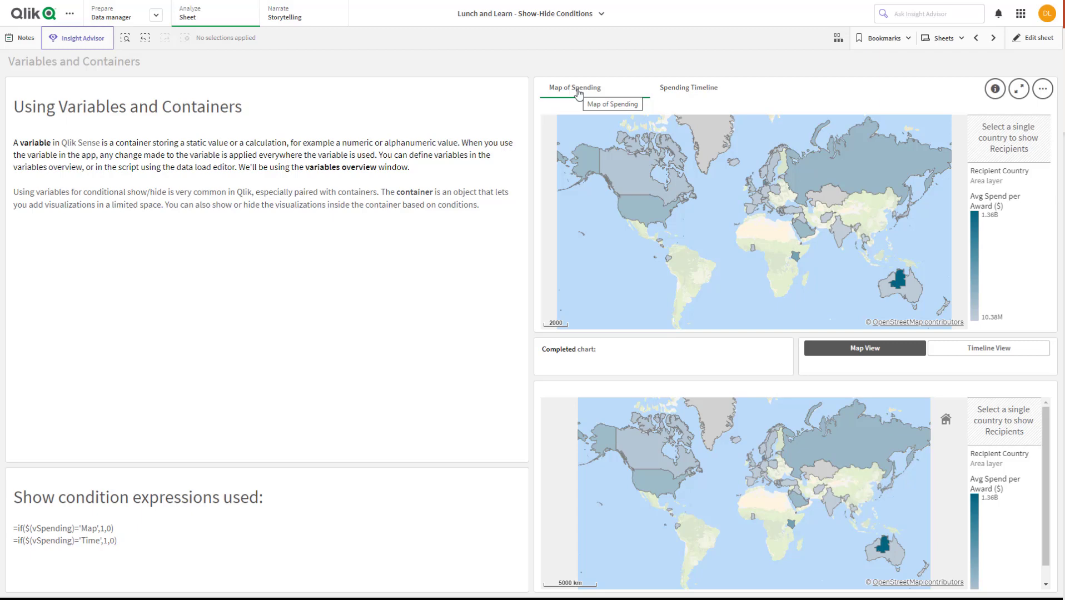
Return to editing, shrink the container from its upper edge to 12 x 5 cells, and place a Variable input object above it
click(1034, 37)
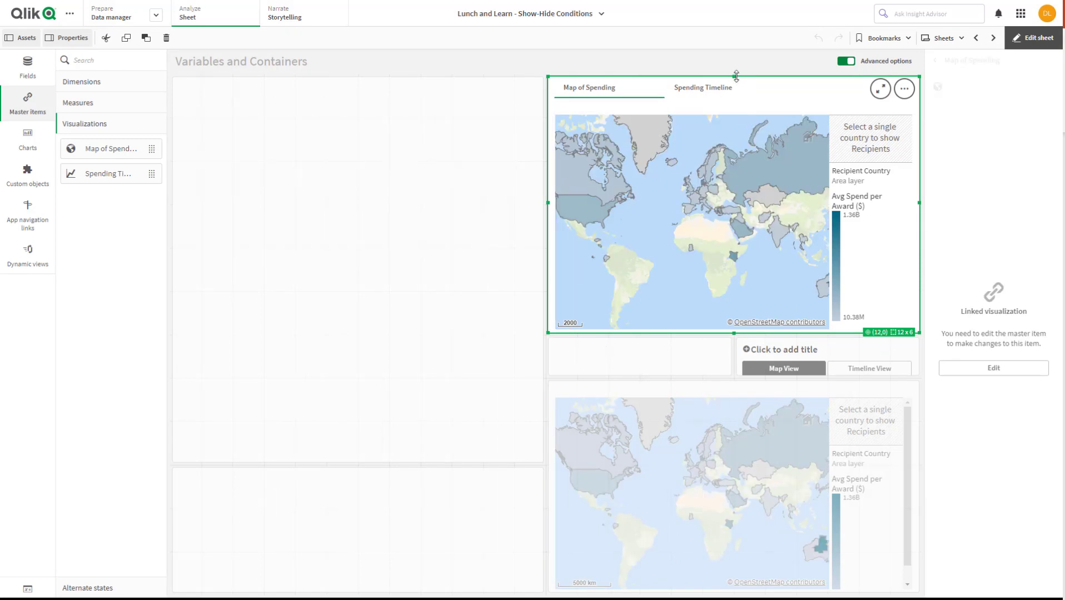
drag(735, 76, 739, 114)
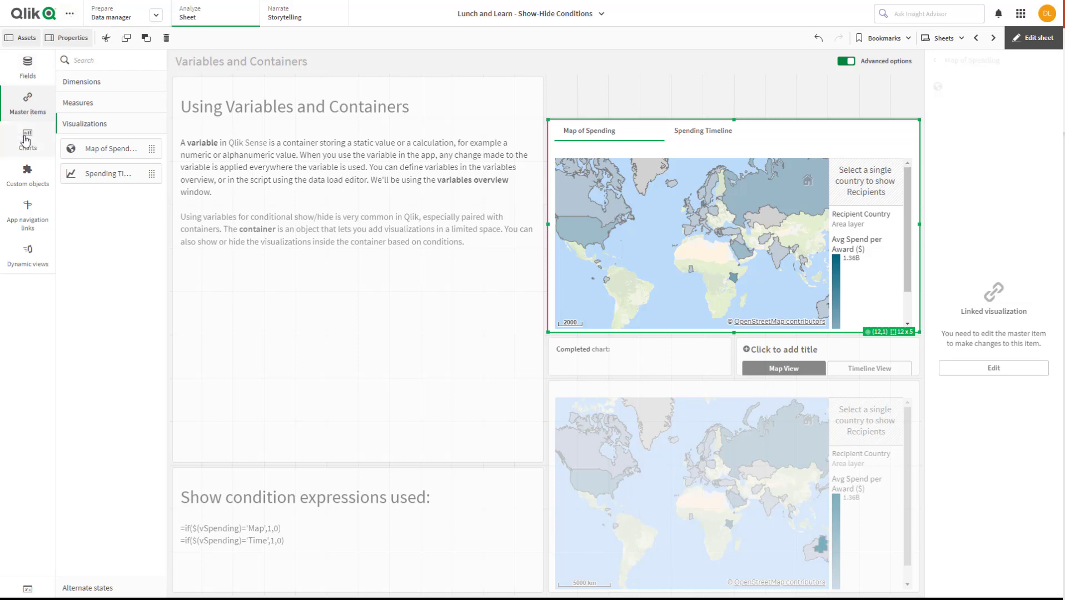
click(27, 173)
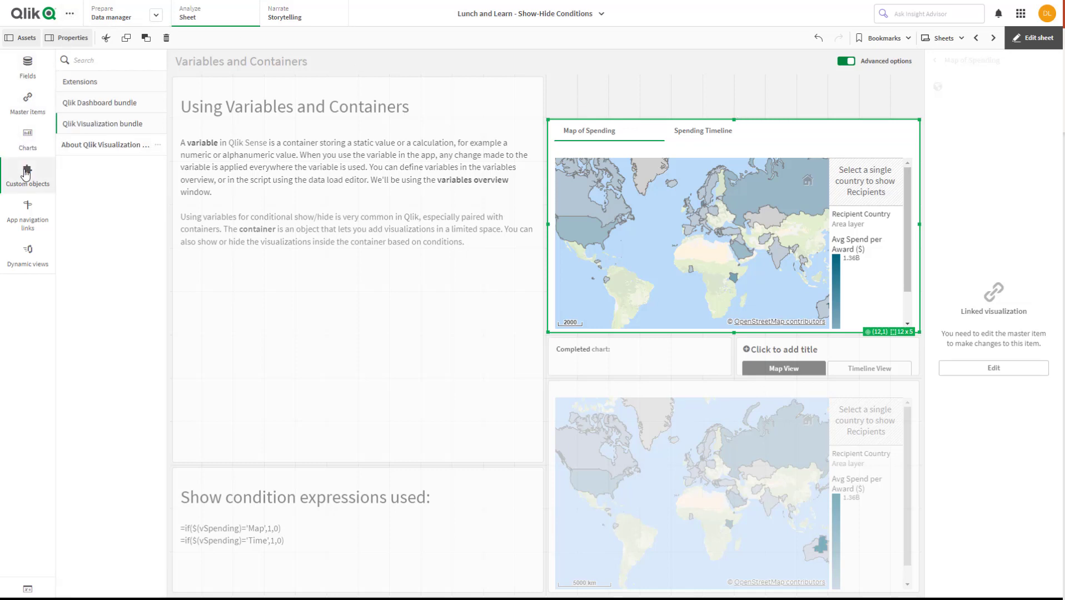
click(84, 106)
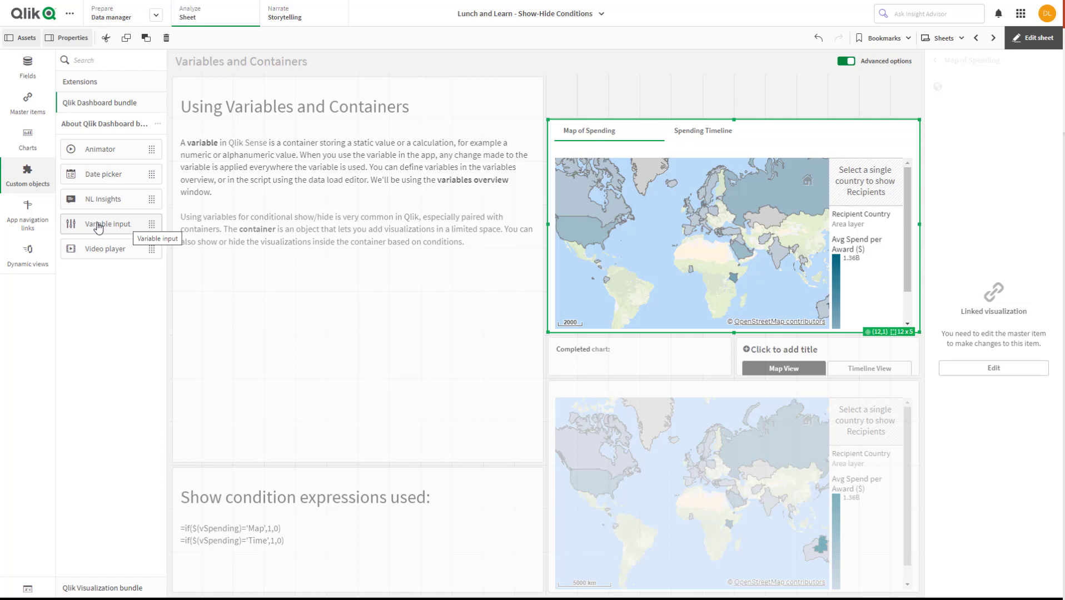
drag(97, 228, 727, 96)
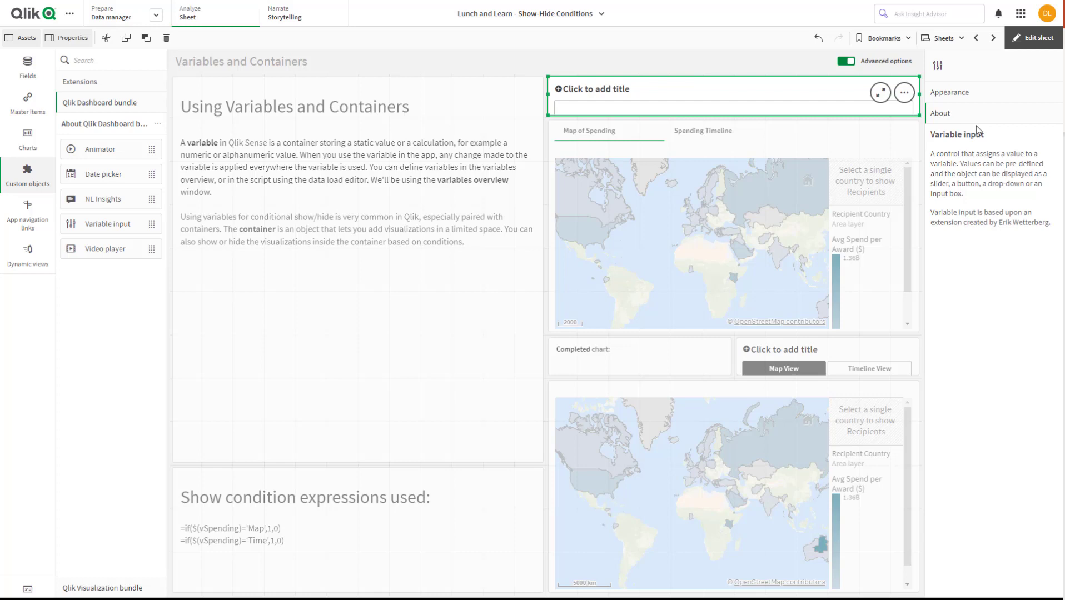
Create a variable named vSpending2 with the definition 'Map' and close the variables overview
click(28, 591)
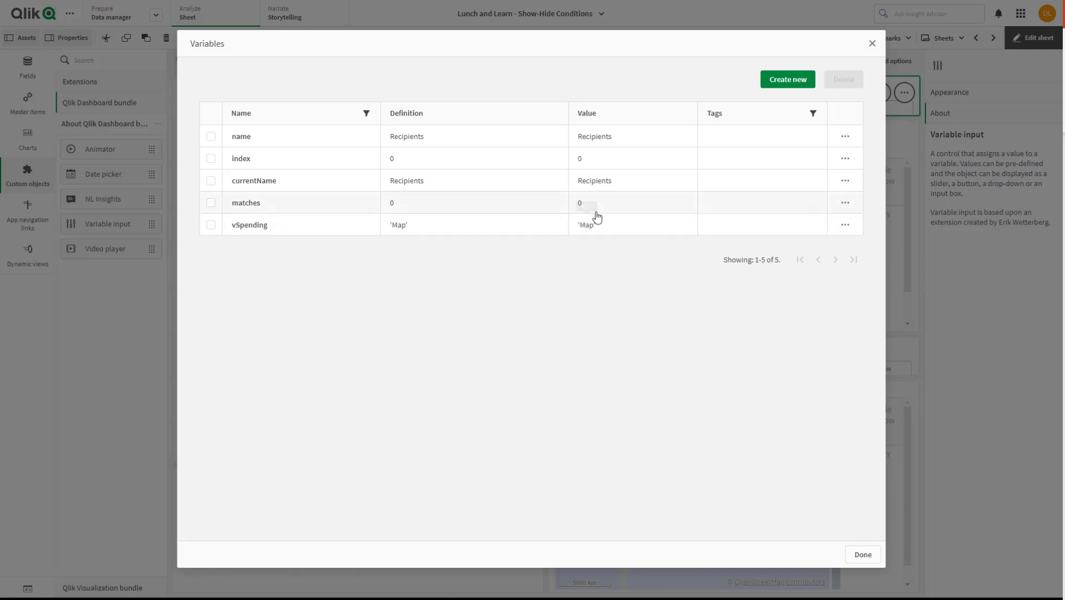
click(785, 81)
click(540, 246)
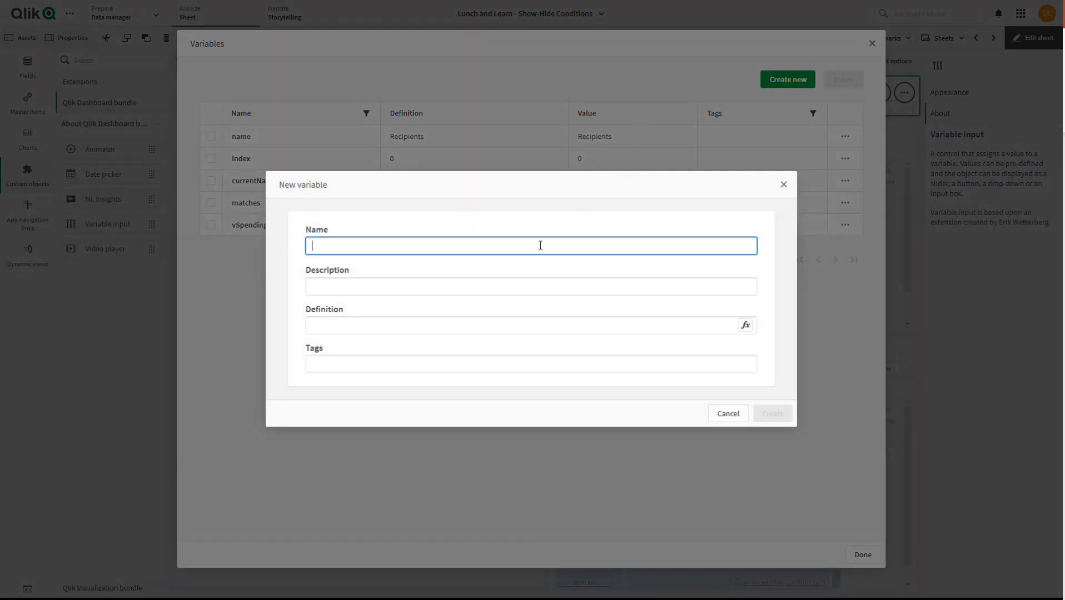
text(vSpen)
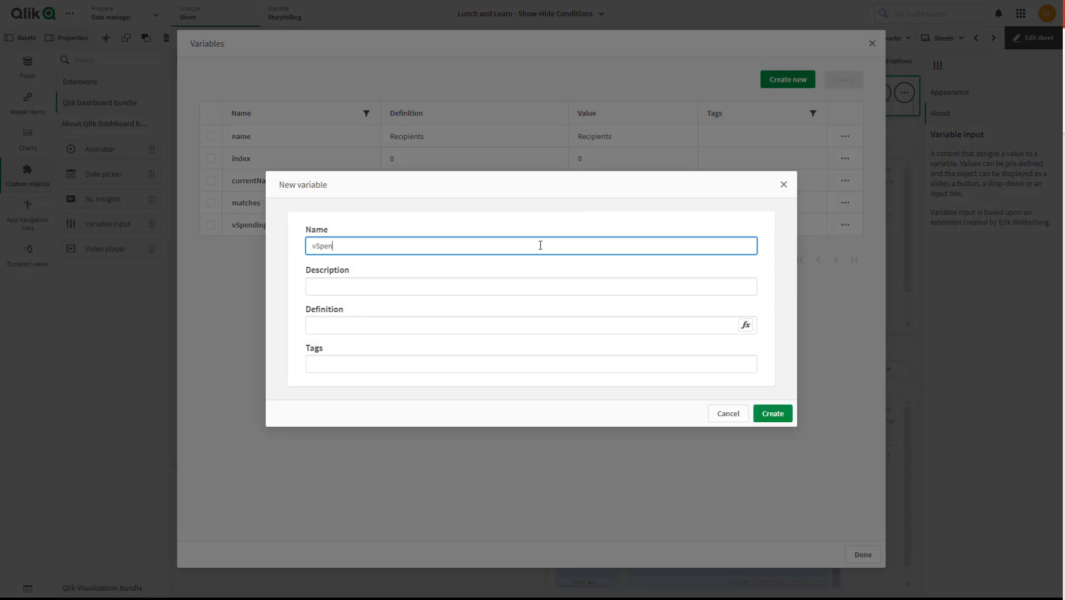
text(ding2)
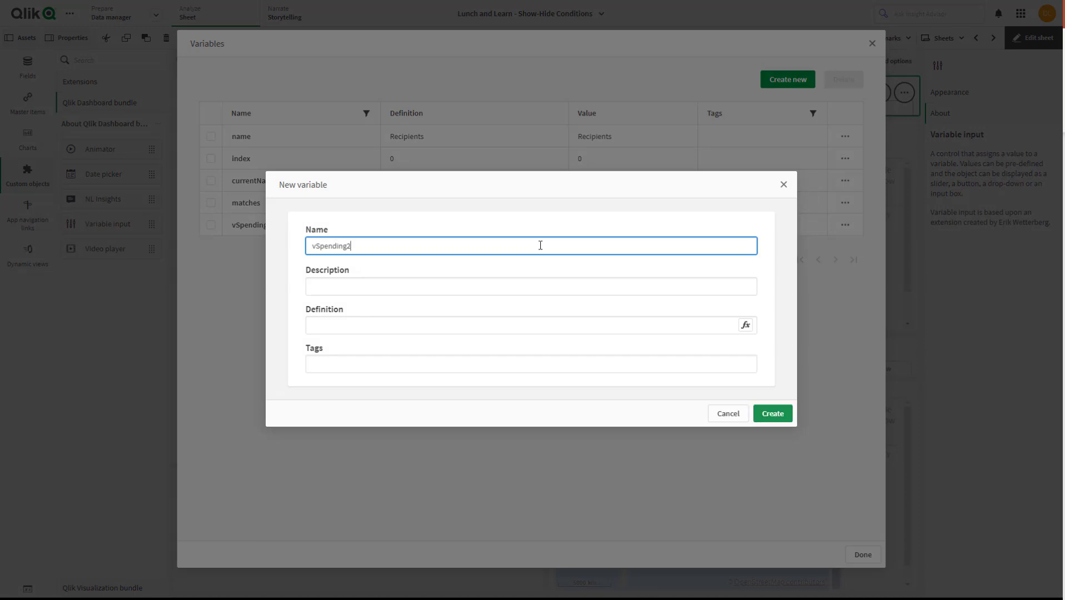
click(606, 327)
text('Map)
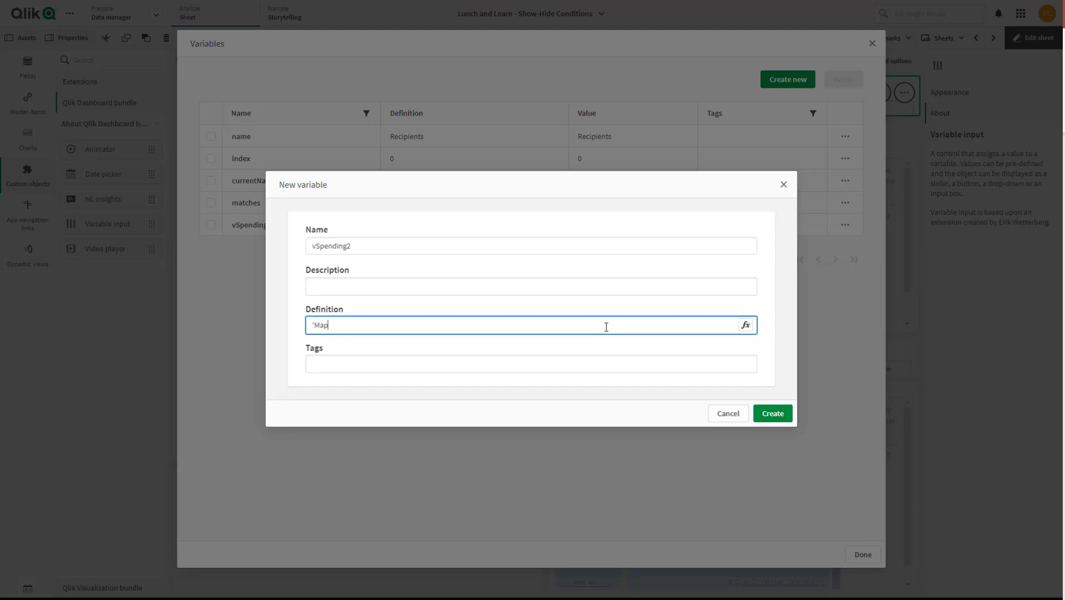
click(772, 414)
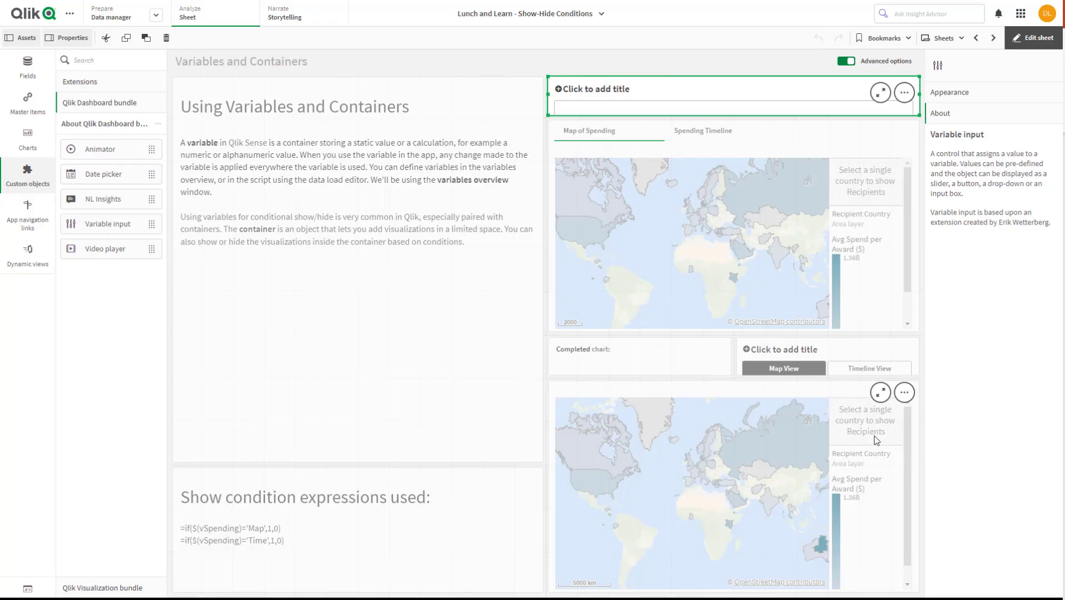
click(868, 557)
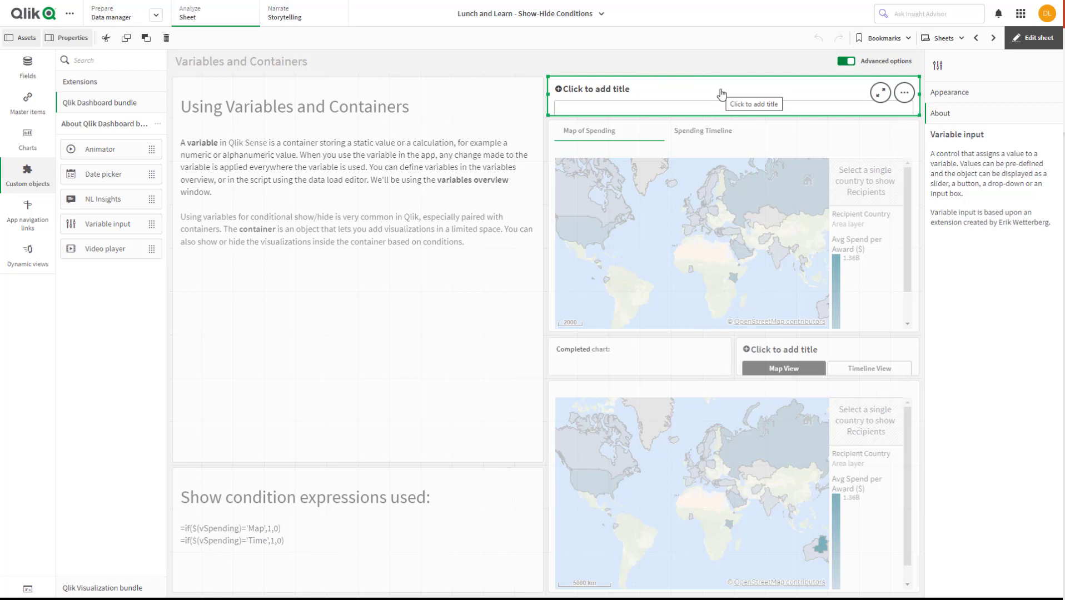
Assign the vSpending2 variable to the new variable input object above the container
click(750, 99)
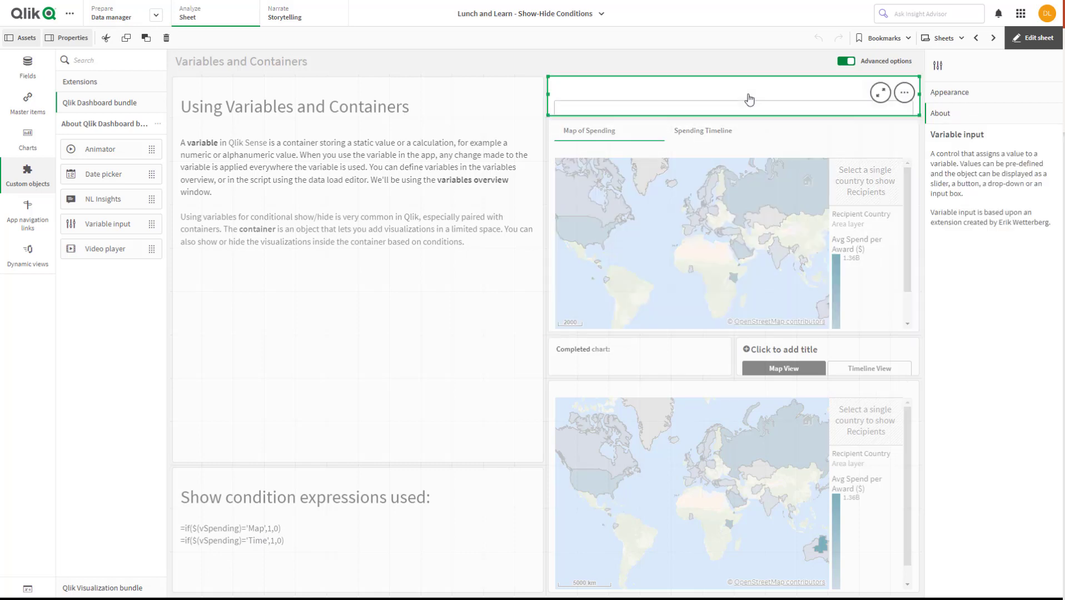
click(951, 95)
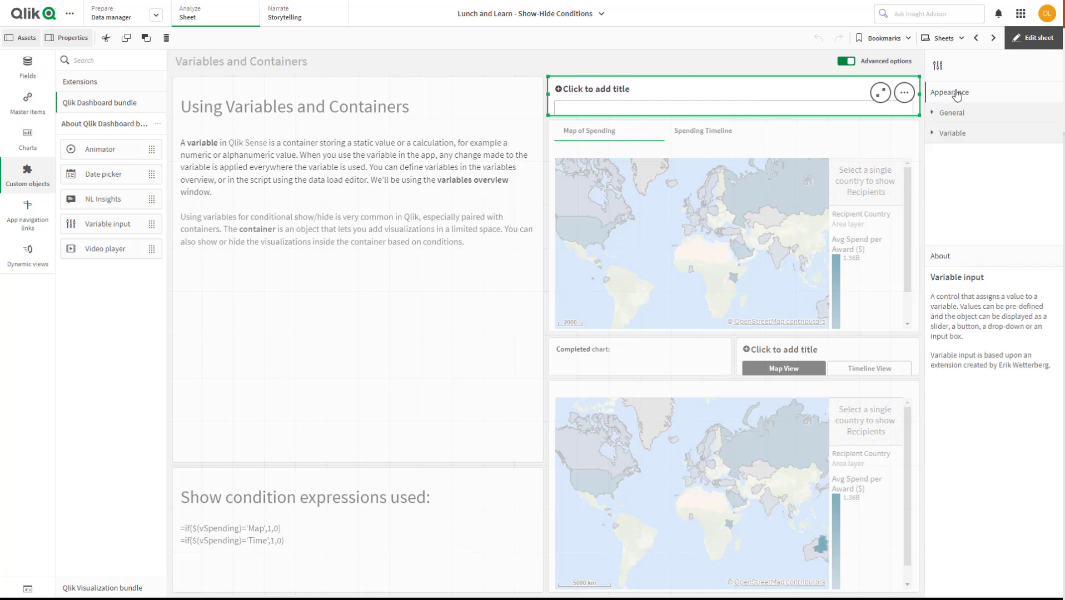
click(935, 134)
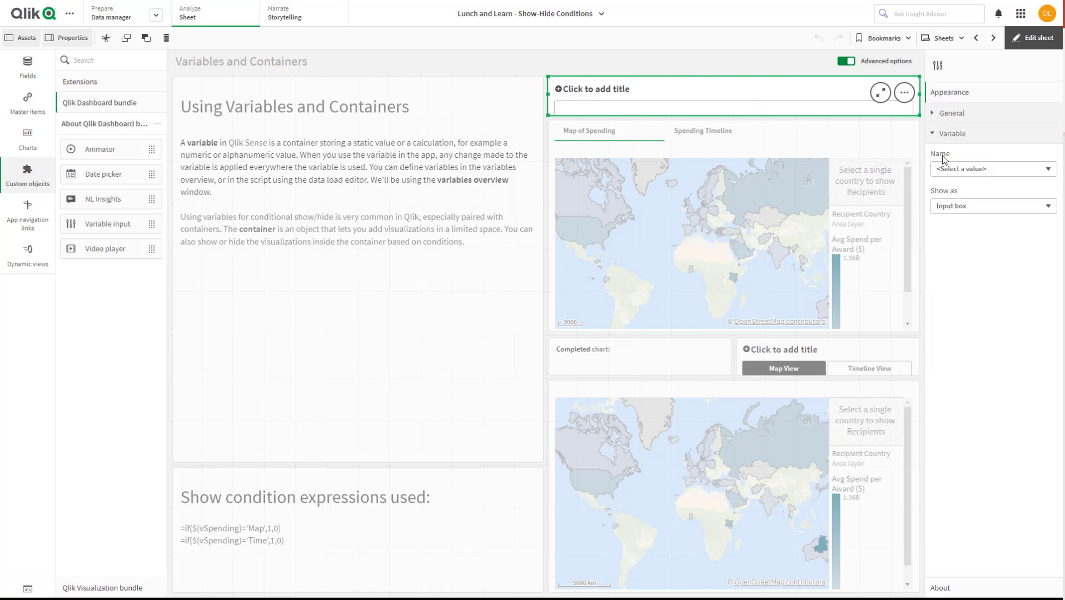
click(1047, 171)
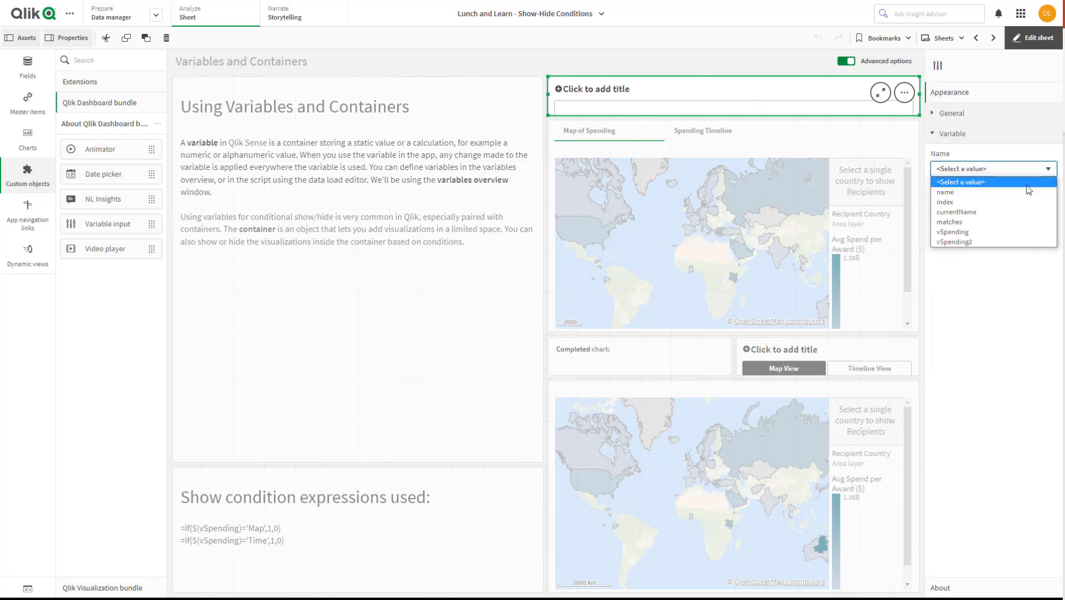
click(969, 242)
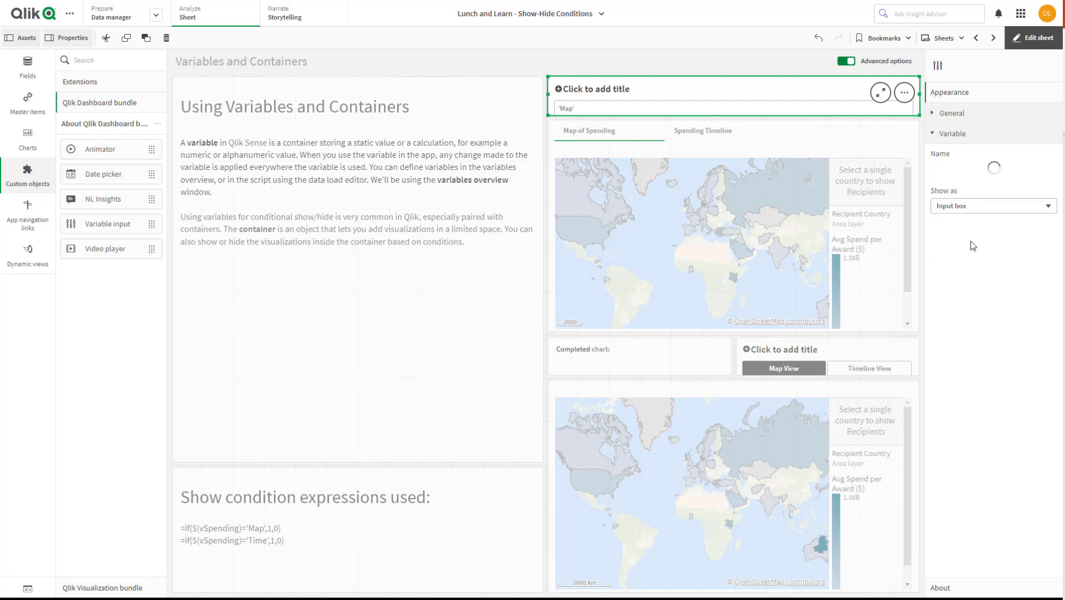
Show the vSpending2 input as buttons and add a fixed alternative with value 'Map' and label Map View
click(995, 213)
click(991, 220)
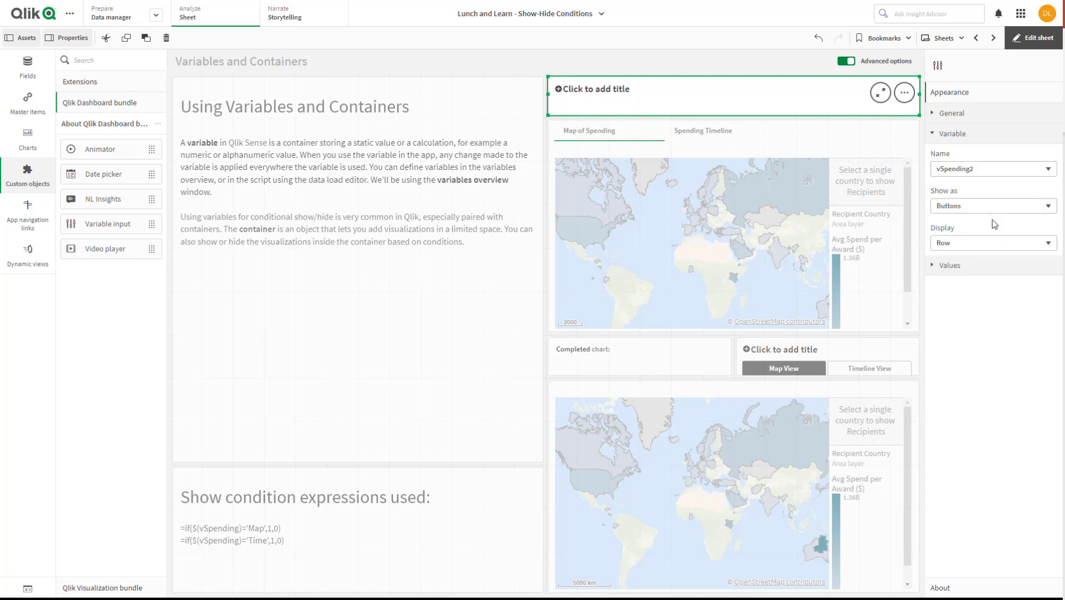
click(949, 266)
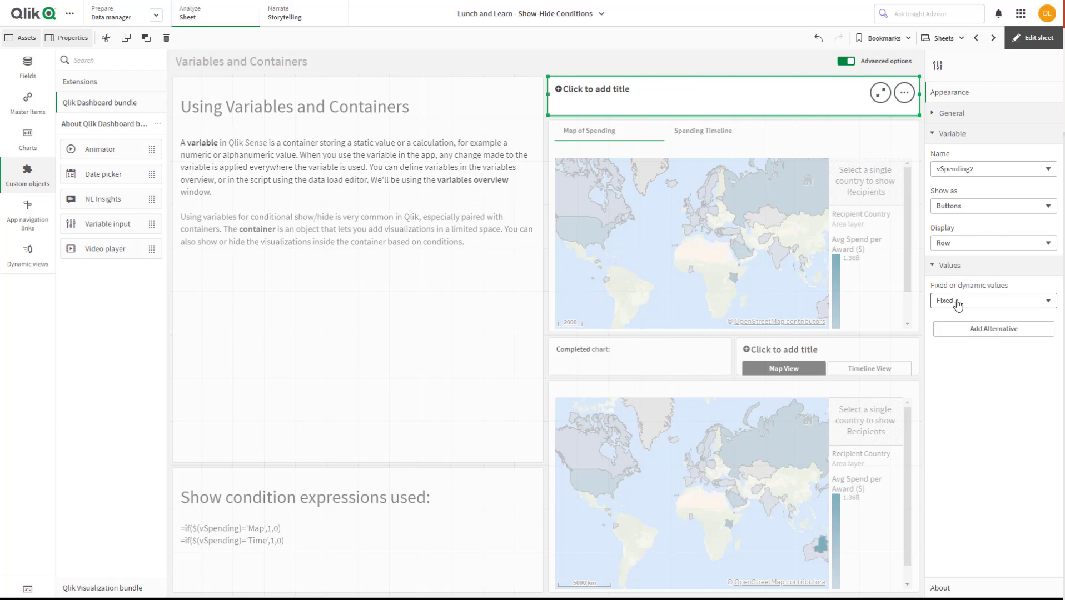
click(990, 329)
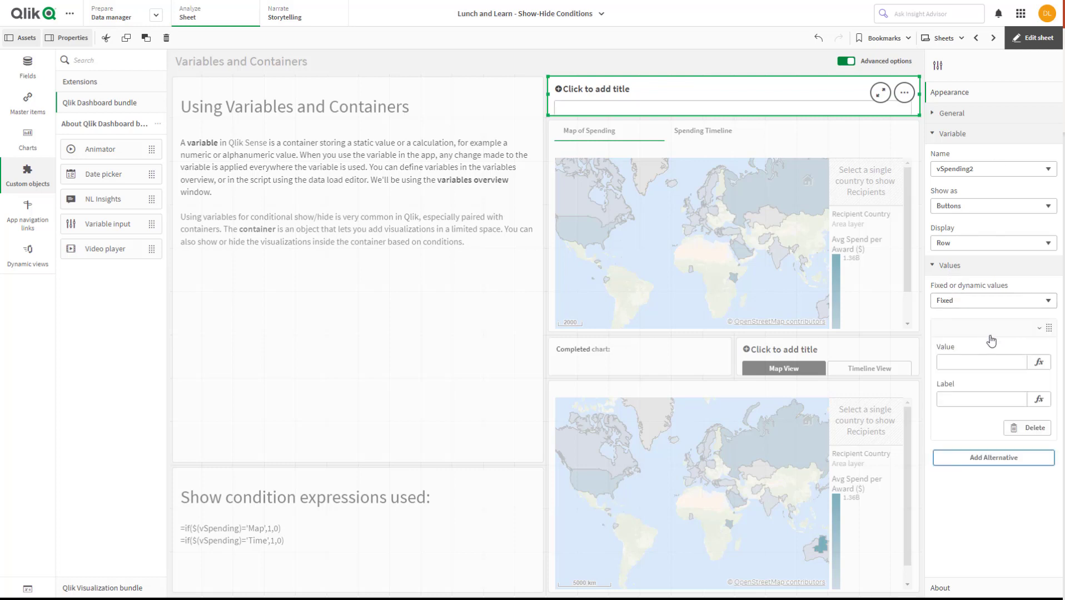
click(990, 364)
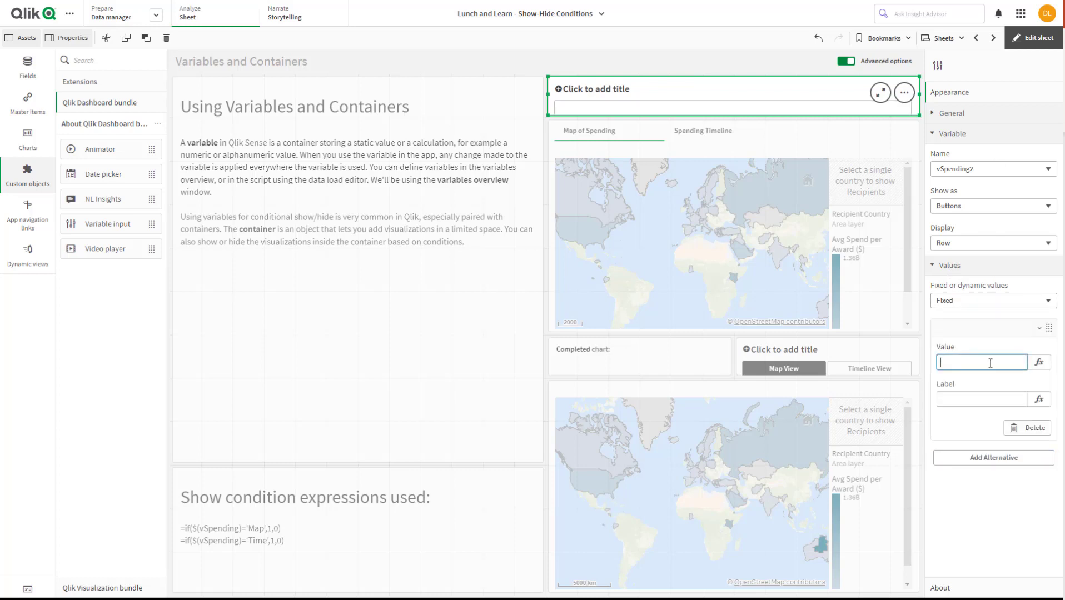
text('Map)
click(980, 397)
text(Map View)
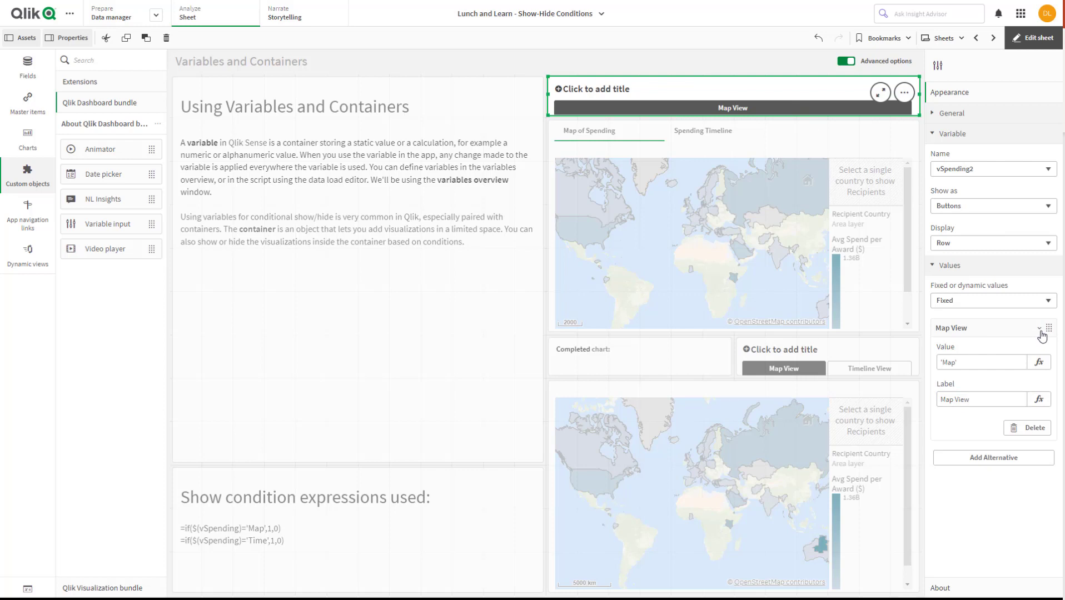
Add a second alternative with value 'Time' and label Timeline View to the variable input
click(1000, 461)
click(977, 386)
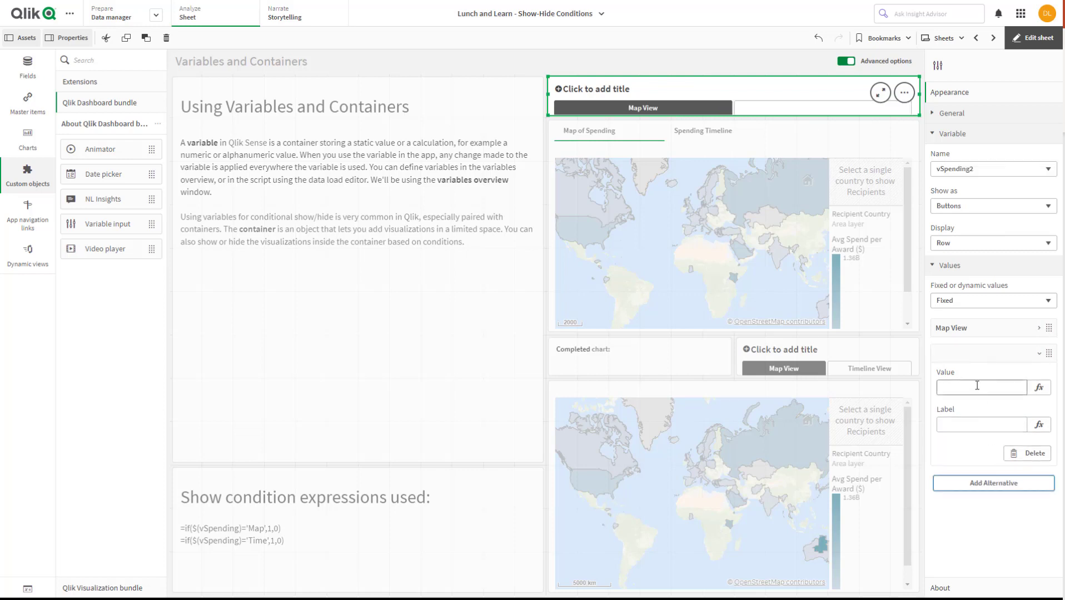
text('Time)
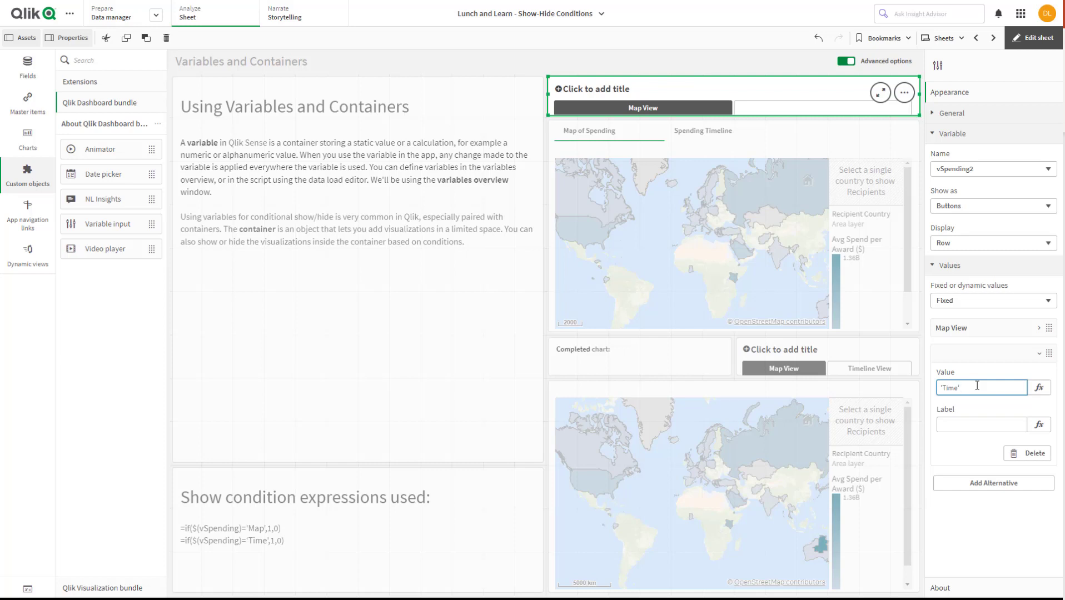
click(974, 421)
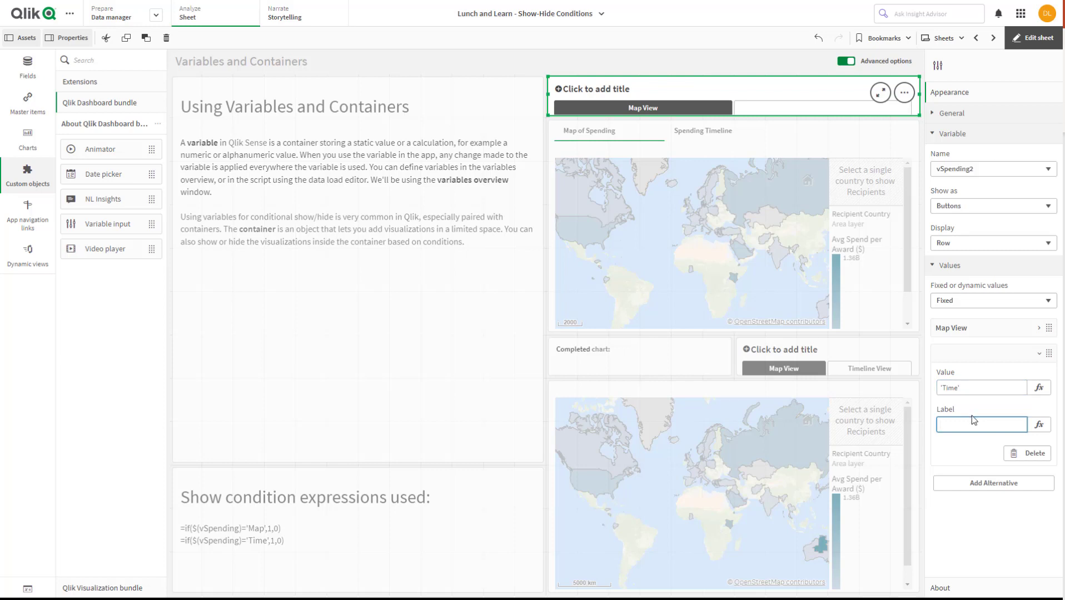
text(Timeline View)
key(Return)
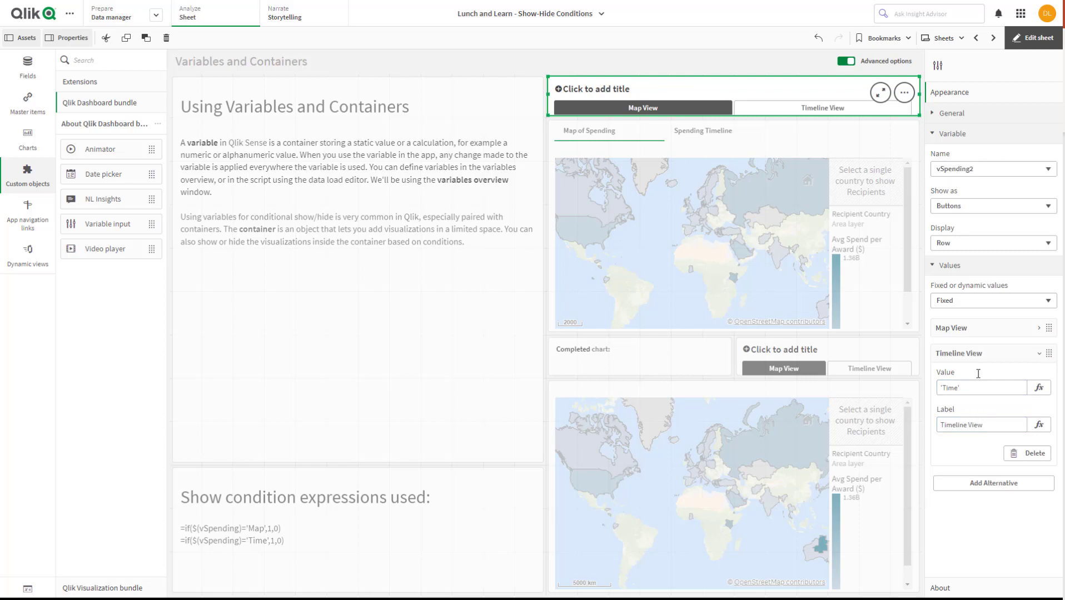
Leave edit mode and test the new variable input by switching between Map View and Timeline View
click(1021, 40)
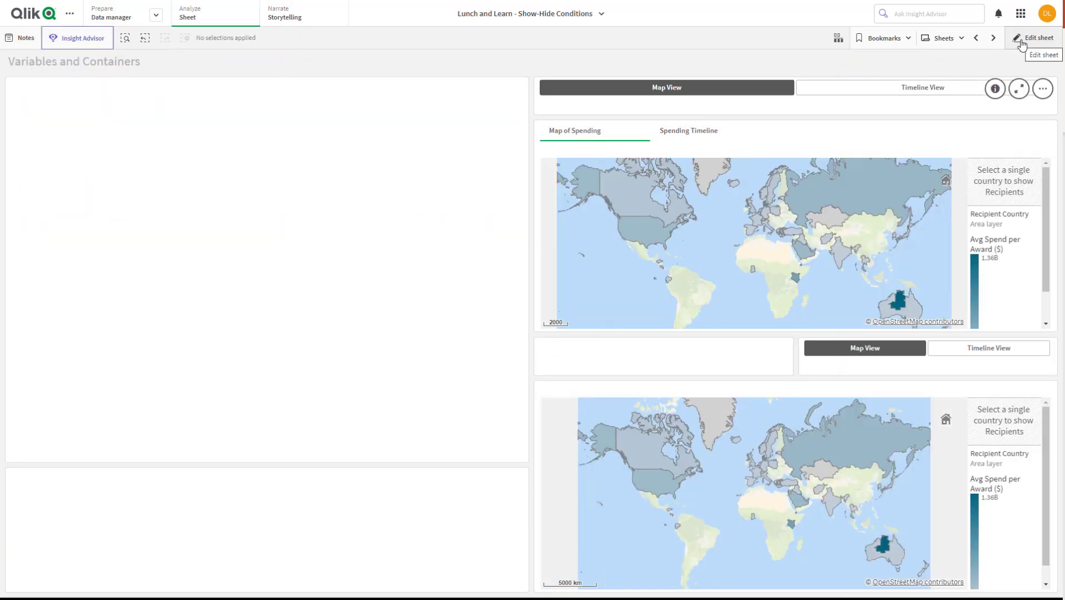
click(858, 89)
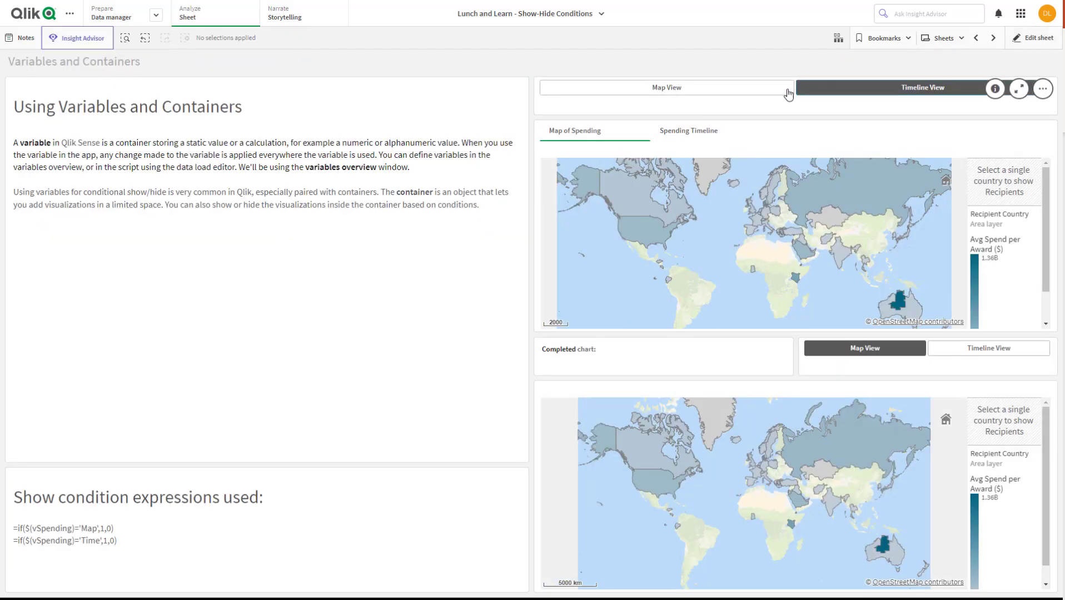
click(722, 90)
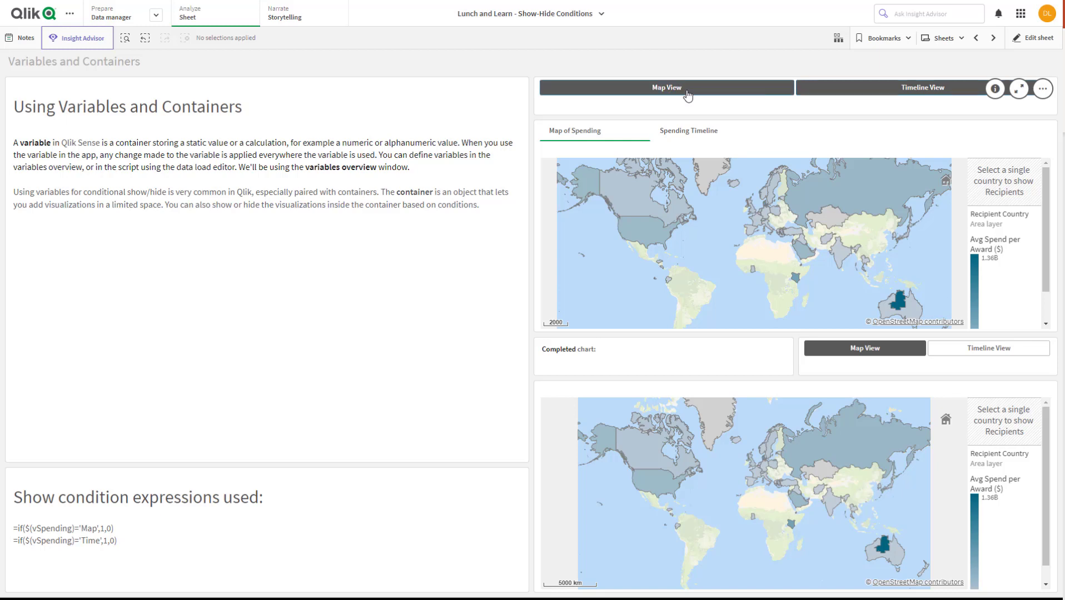
click(927, 90)
click(744, 97)
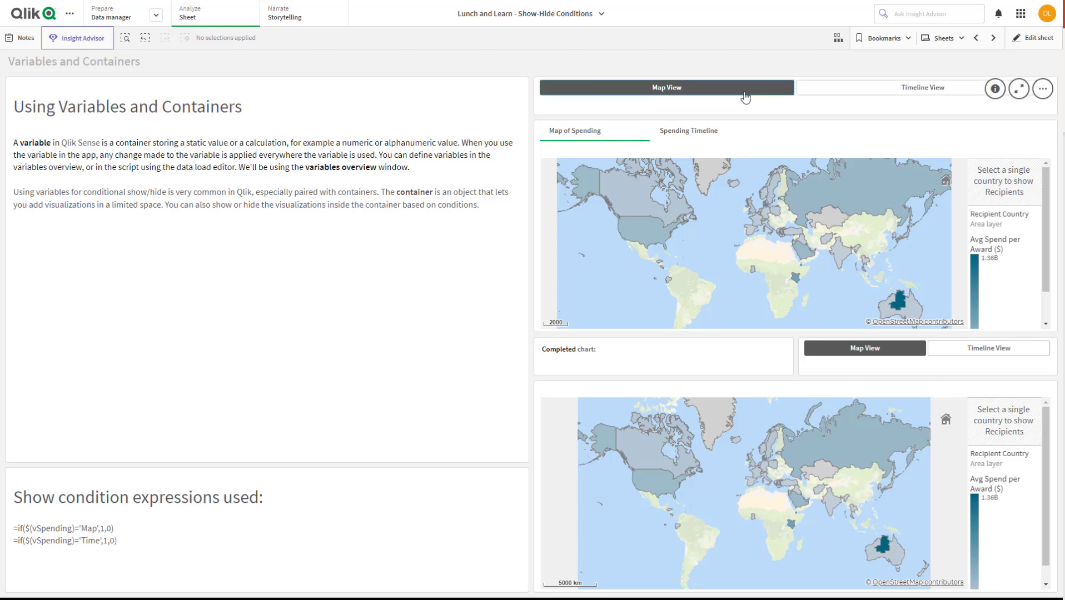
click(863, 90)
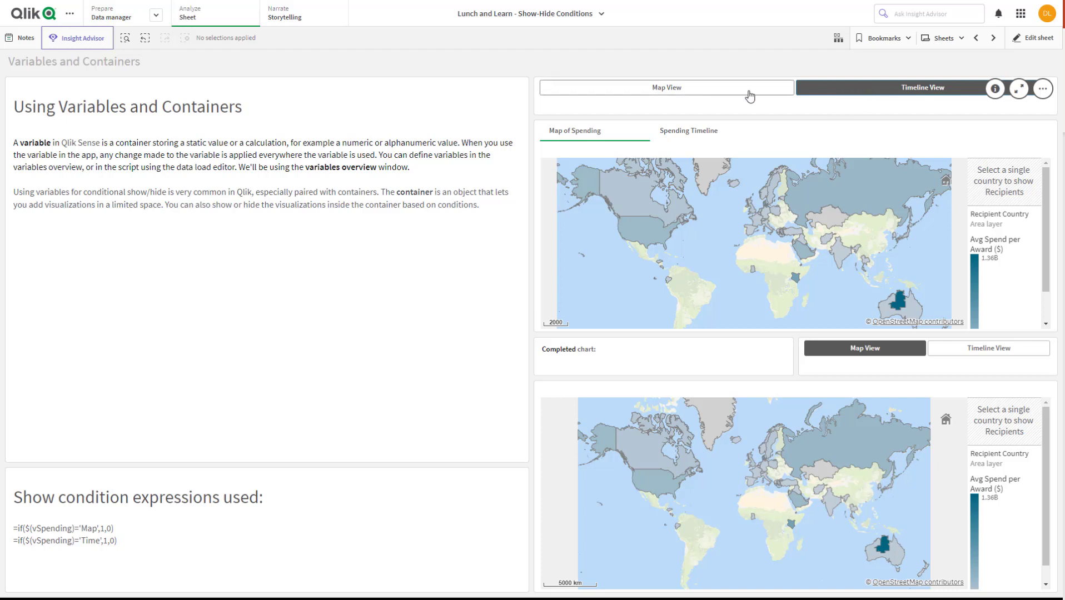
click(721, 95)
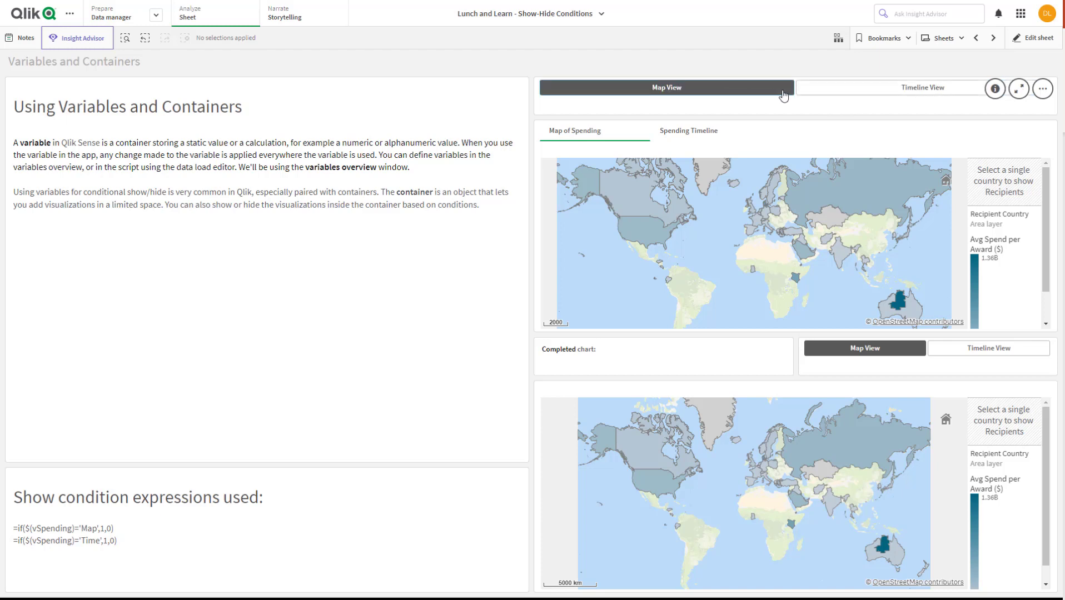
click(899, 88)
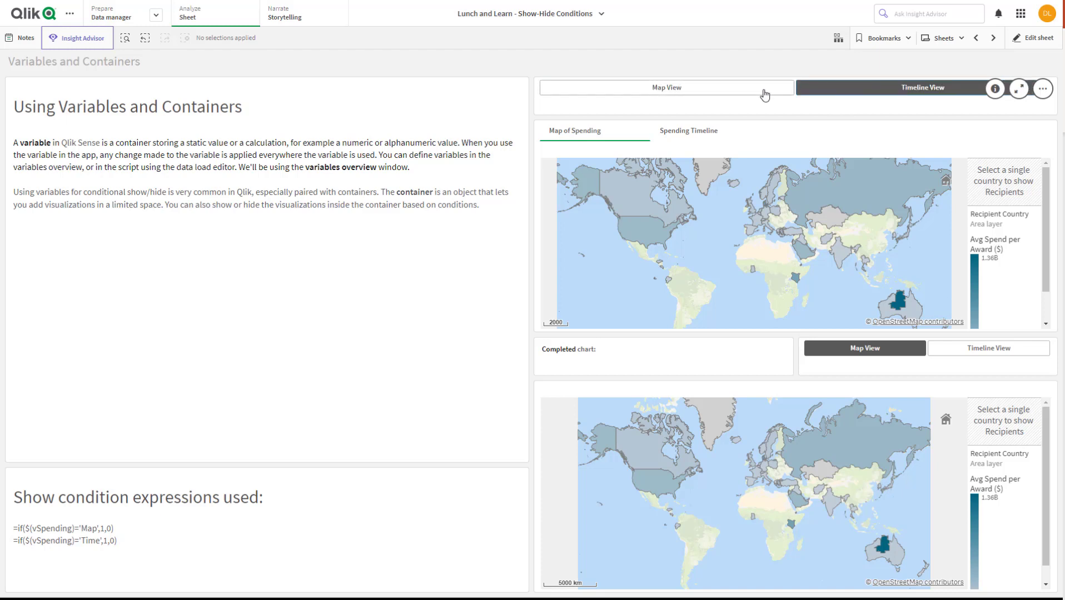
click(741, 94)
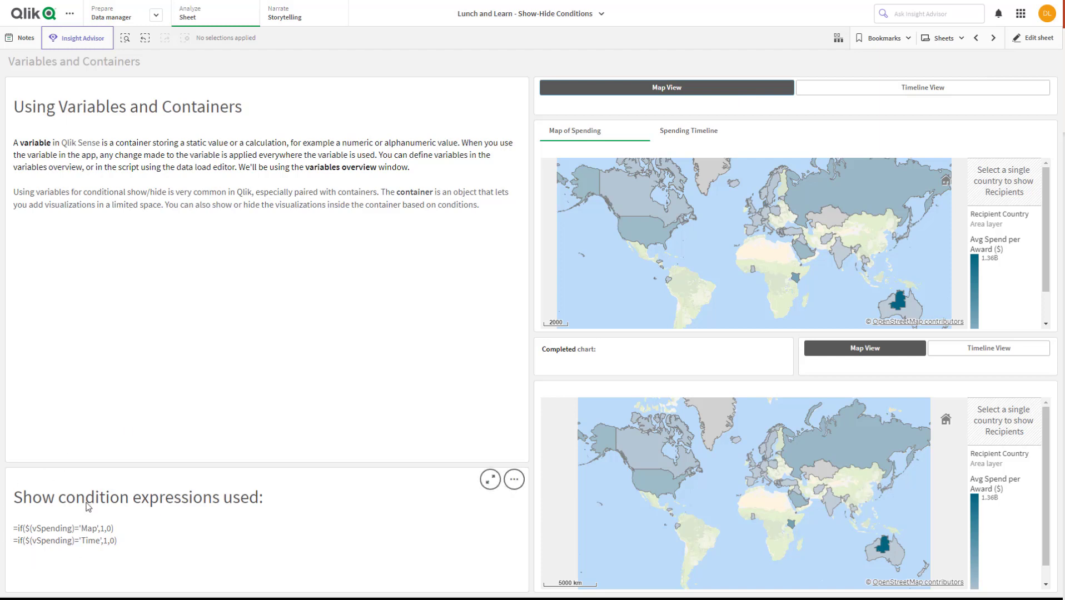
click(886, 92)
click(711, 96)
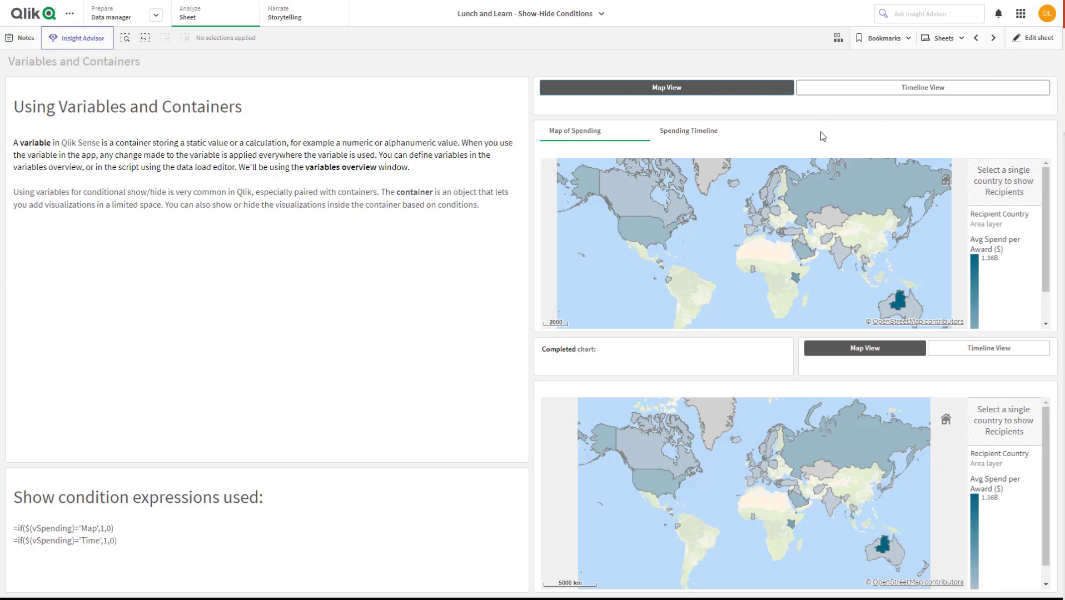
Return to editing and copy the expression =if($(vSpending)='Map',1,0) from the text object listing the show conditions
click(1033, 37)
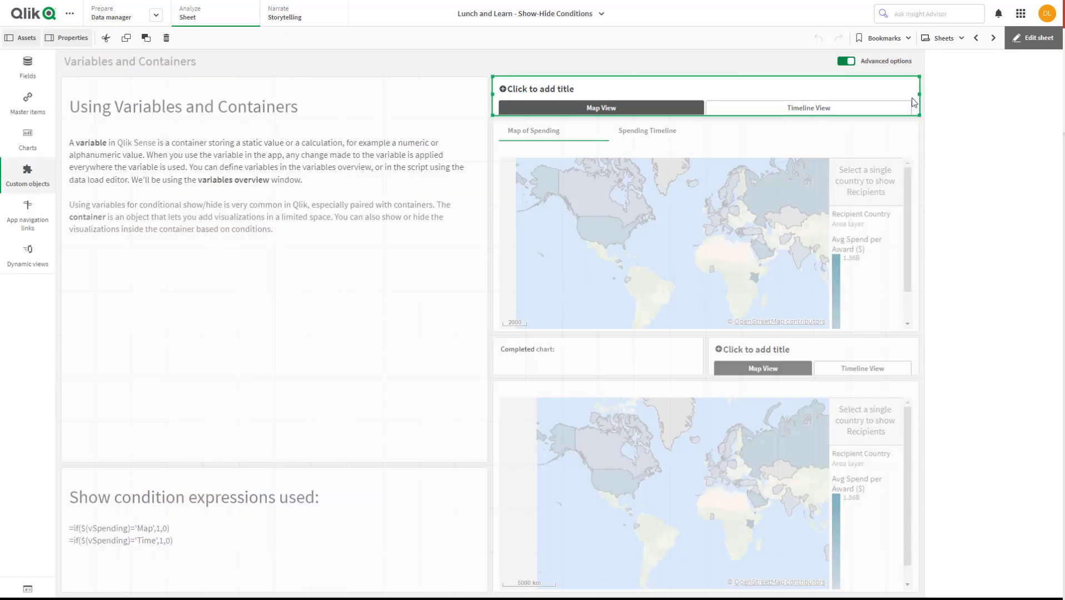
click(788, 236)
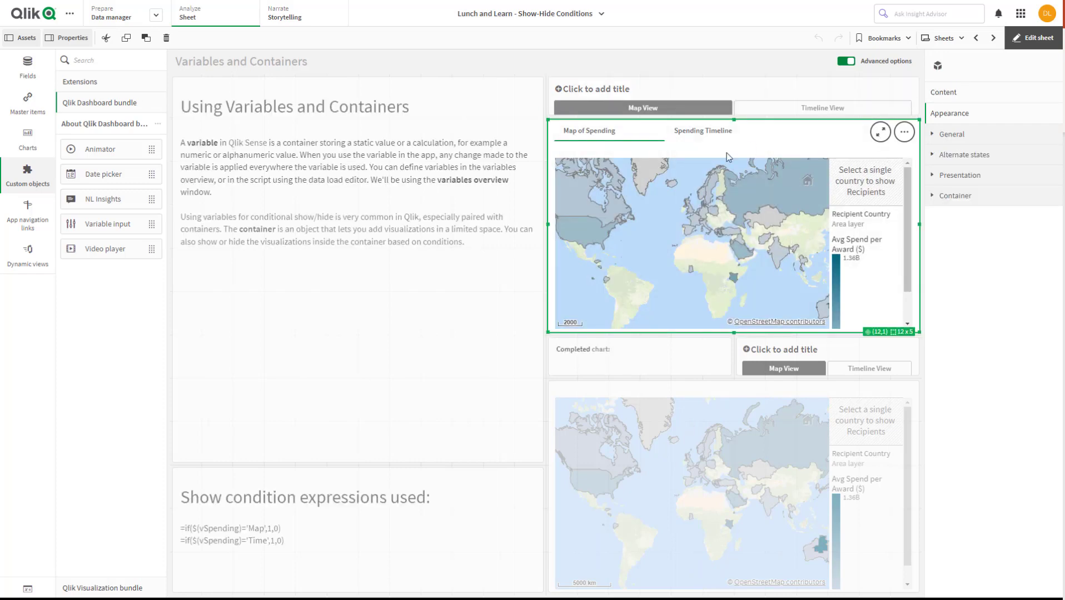
click(942, 93)
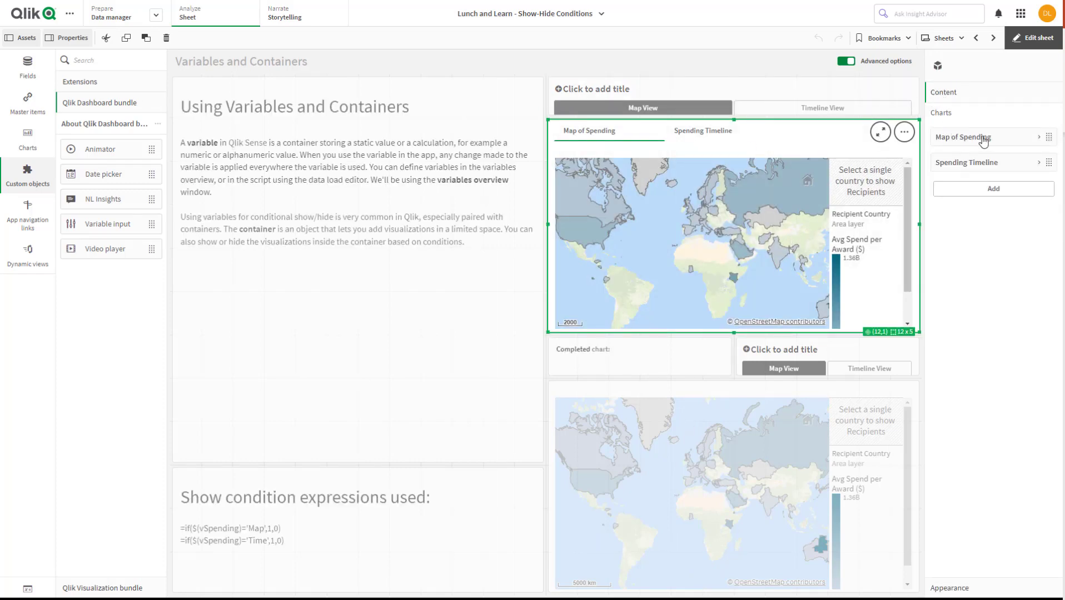
click(1028, 142)
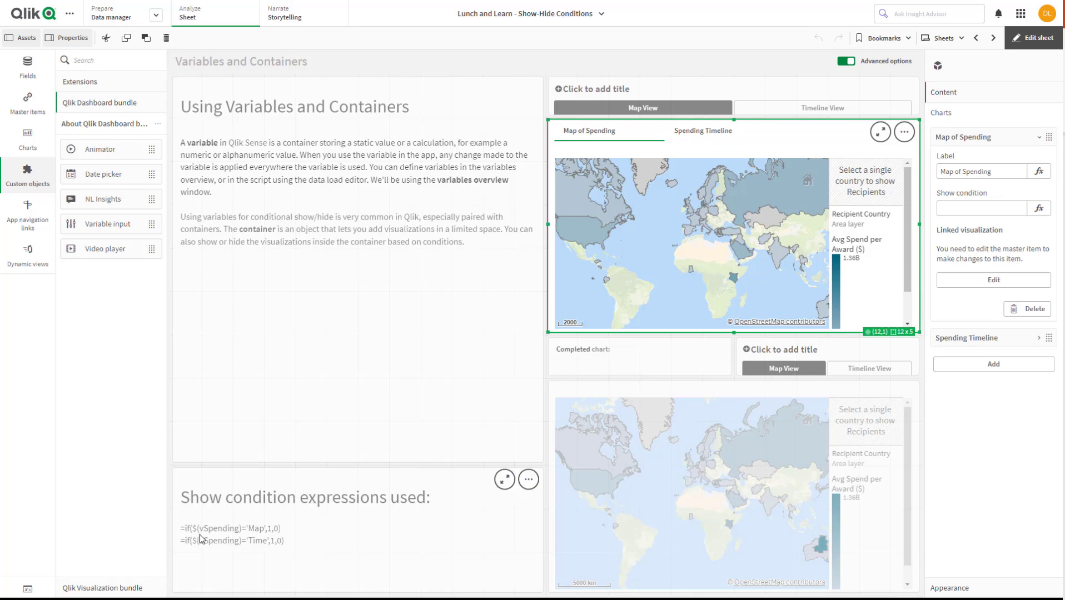
click(288, 535)
click(286, 535)
drag(282, 531, 179, 535)
key(ctrl+c)
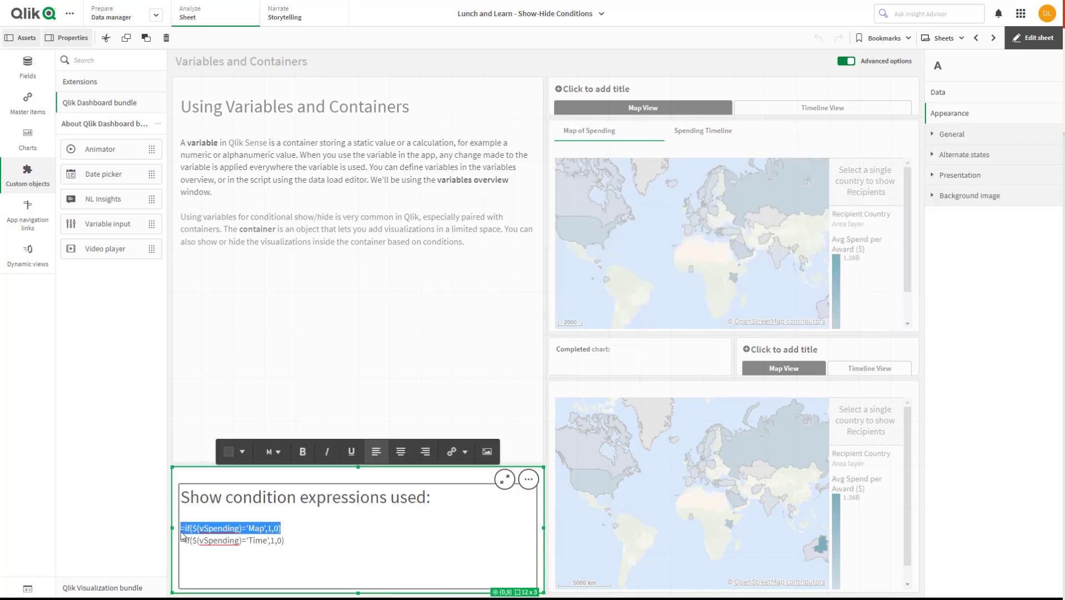
Paste =if($(vSpending)='Map',1,0) as the show condition of Map of Spending in the upper container
click(793, 96)
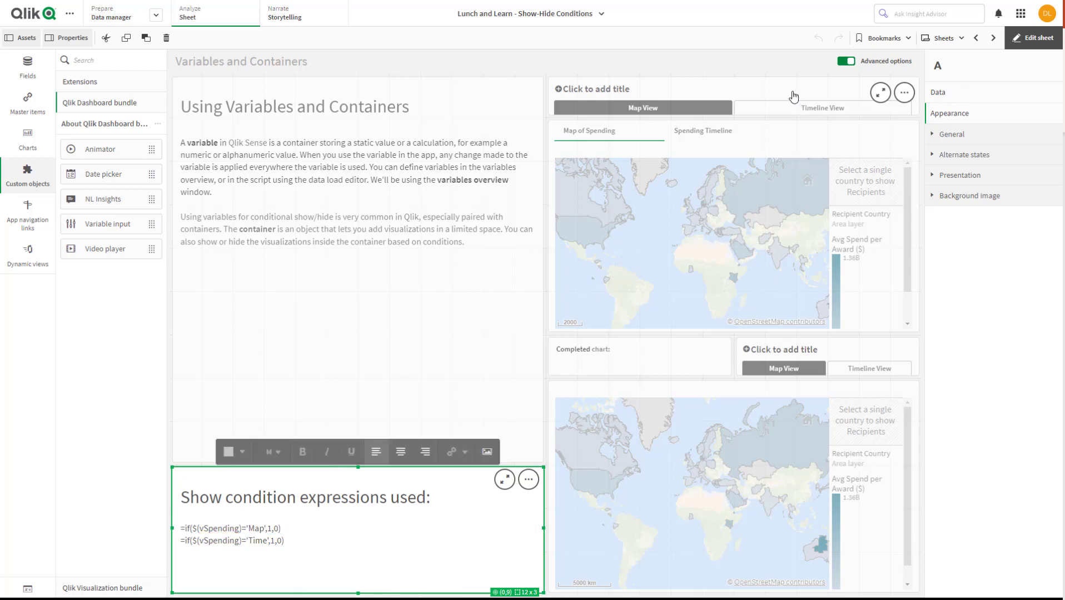
click(832, 216)
click(964, 139)
click(970, 207)
key(ctrl+v)
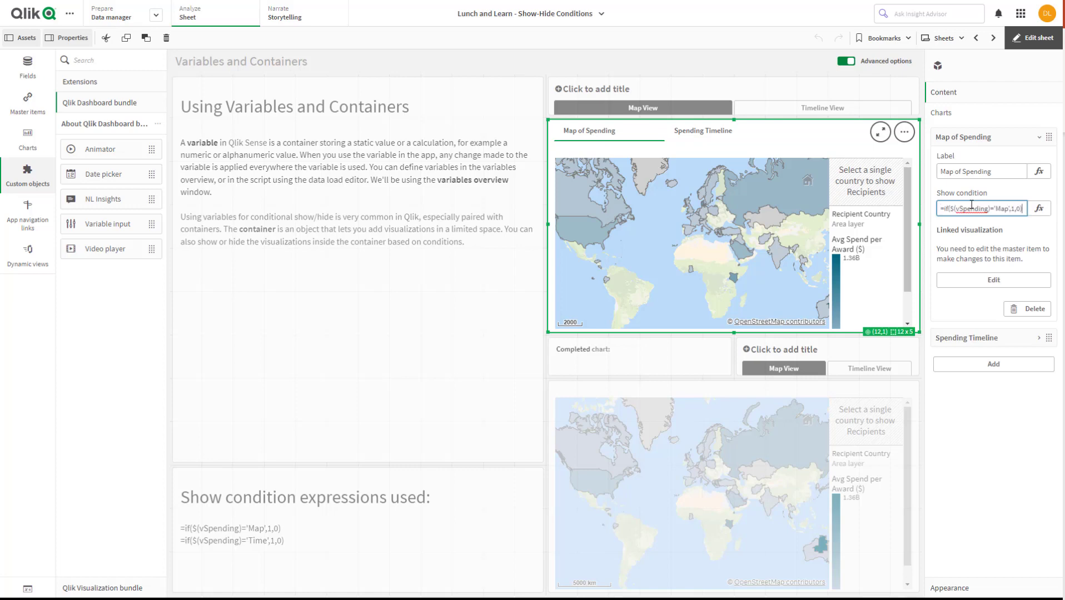
Edit the Map of Spending show condition to =if($(vSpending2)='Map',1,0) in the expression editor and apply it
click(1038, 208)
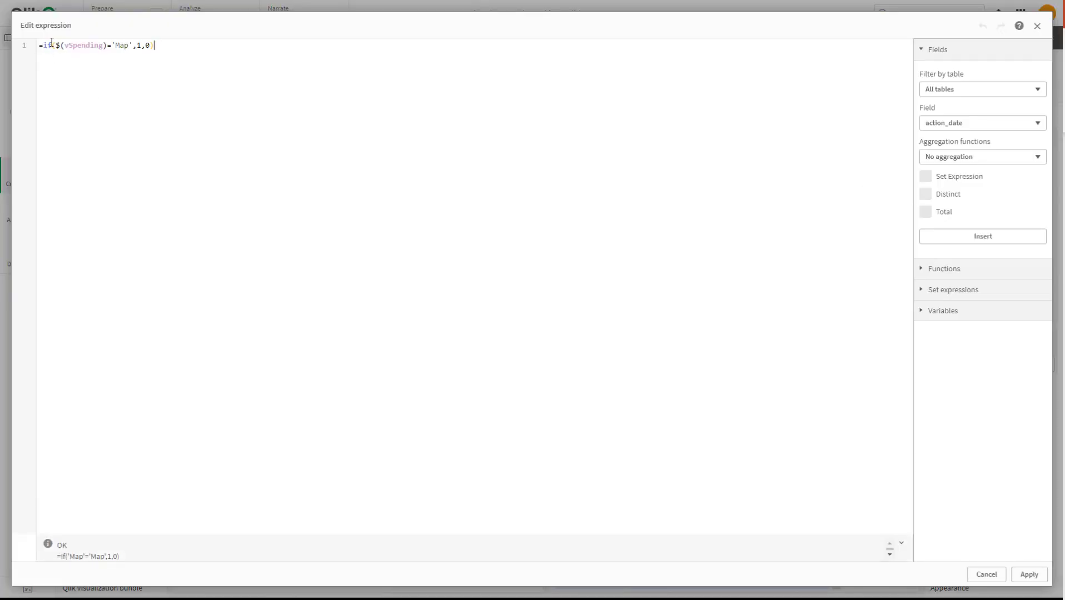
drag(103, 45, 95, 45)
click(104, 45)
text(2)
click(106, 66)
click(142, 46)
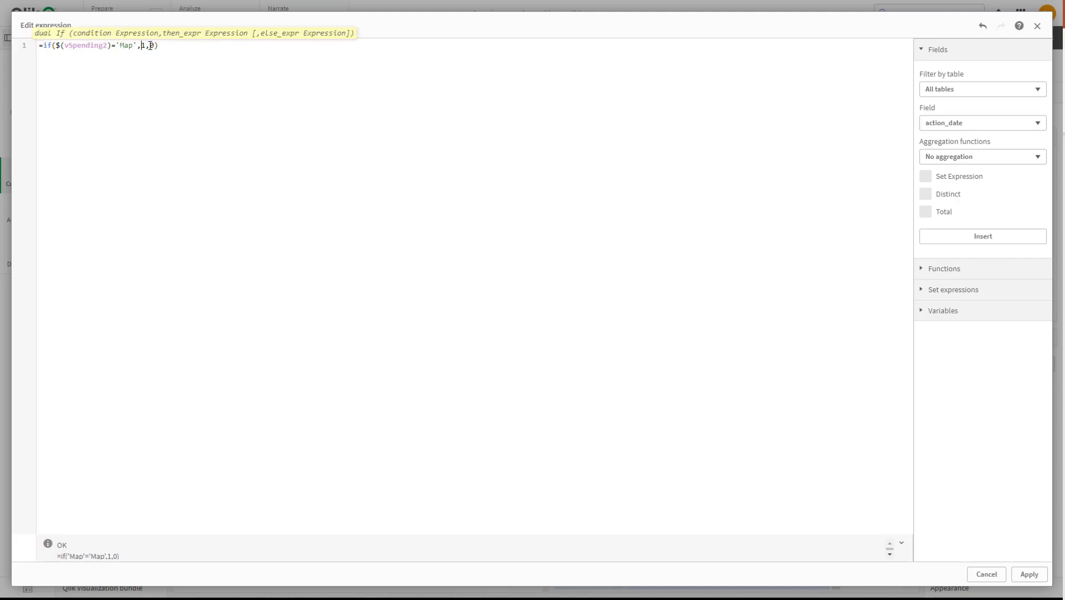
click(162, 47)
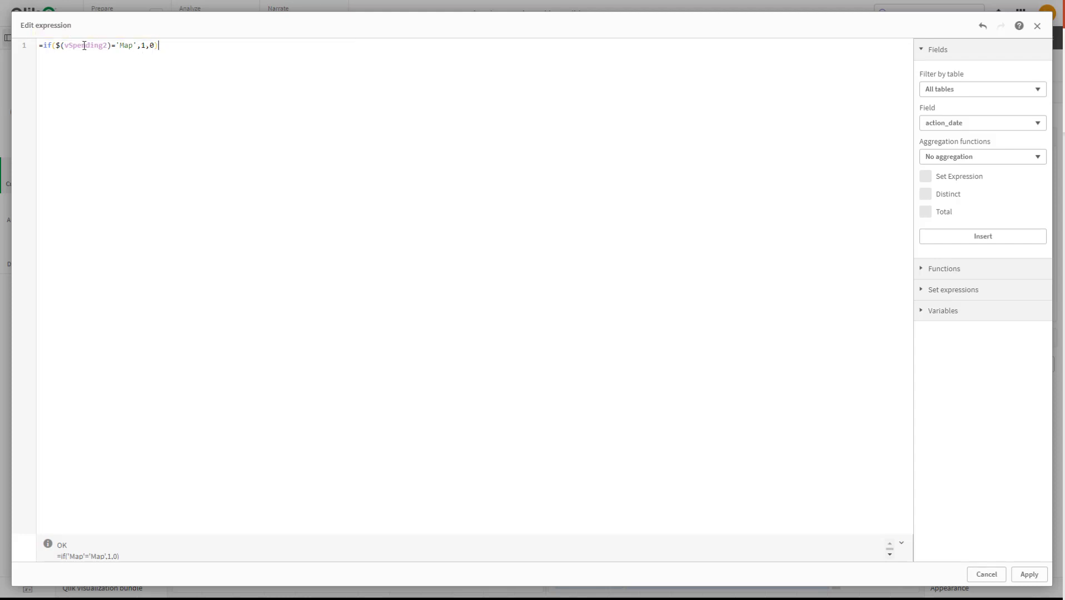
click(58, 45)
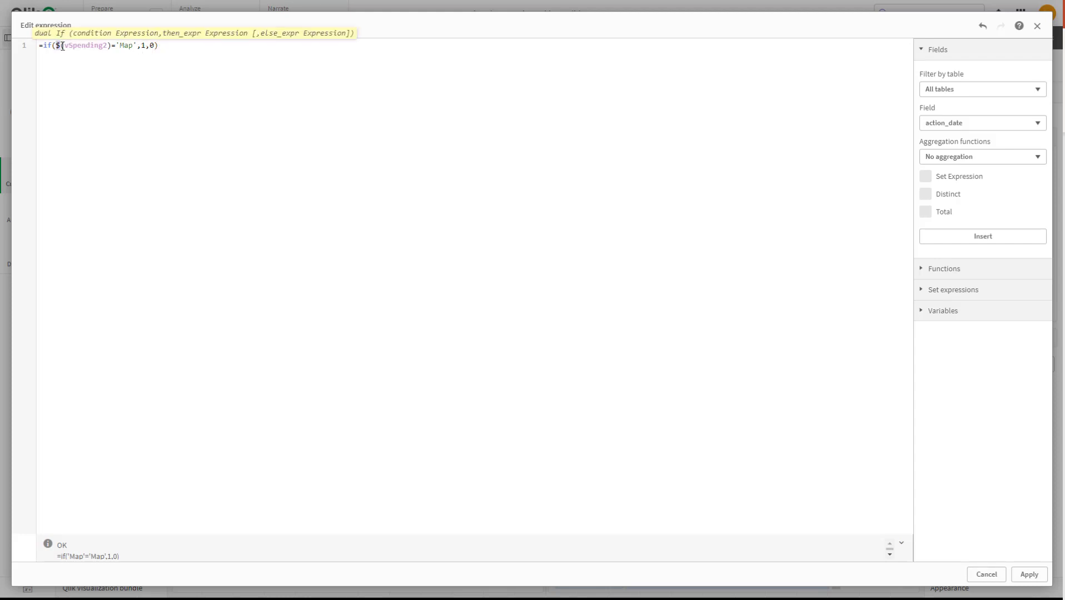
click(109, 45)
click(95, 63)
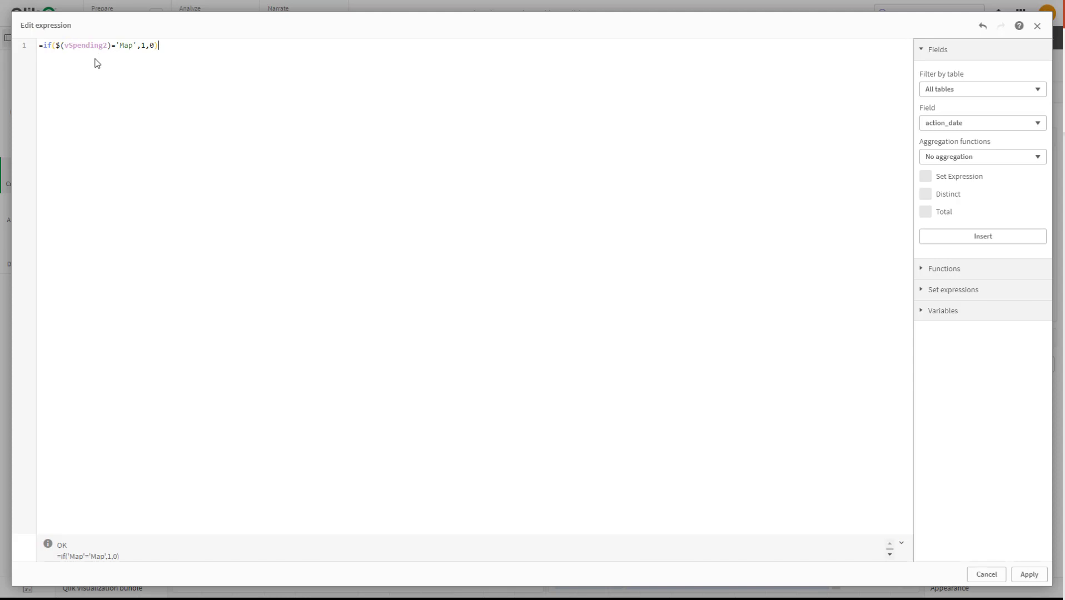
click(65, 46)
click(1029, 575)
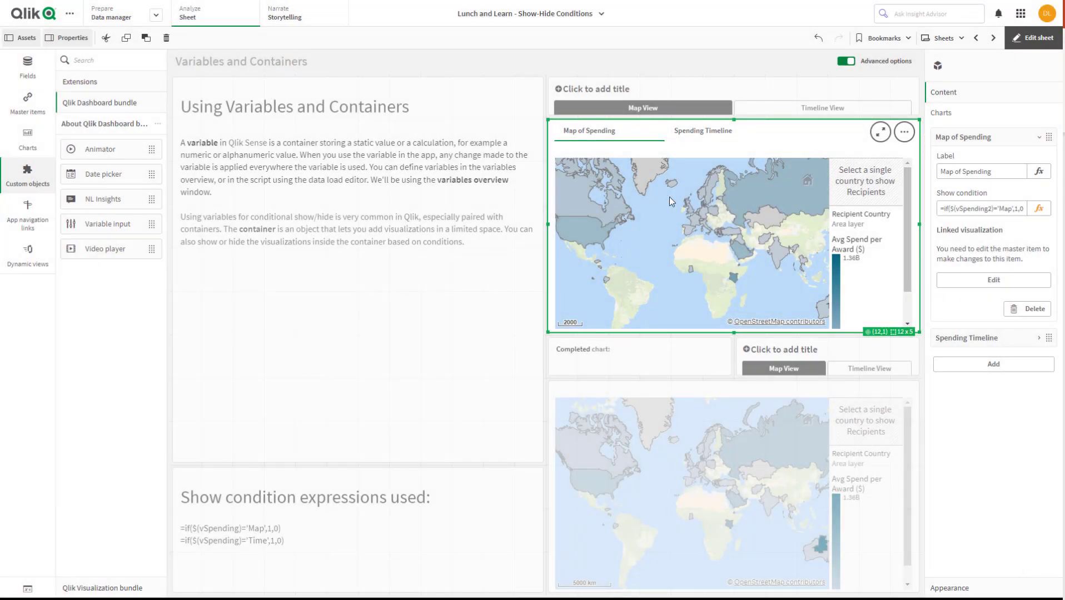
Set the show condition of Spending Timeline in the upper container to =if($(vSpending2)='Time',1,0), adapting the copied Map expression, and apply it
click(1039, 137)
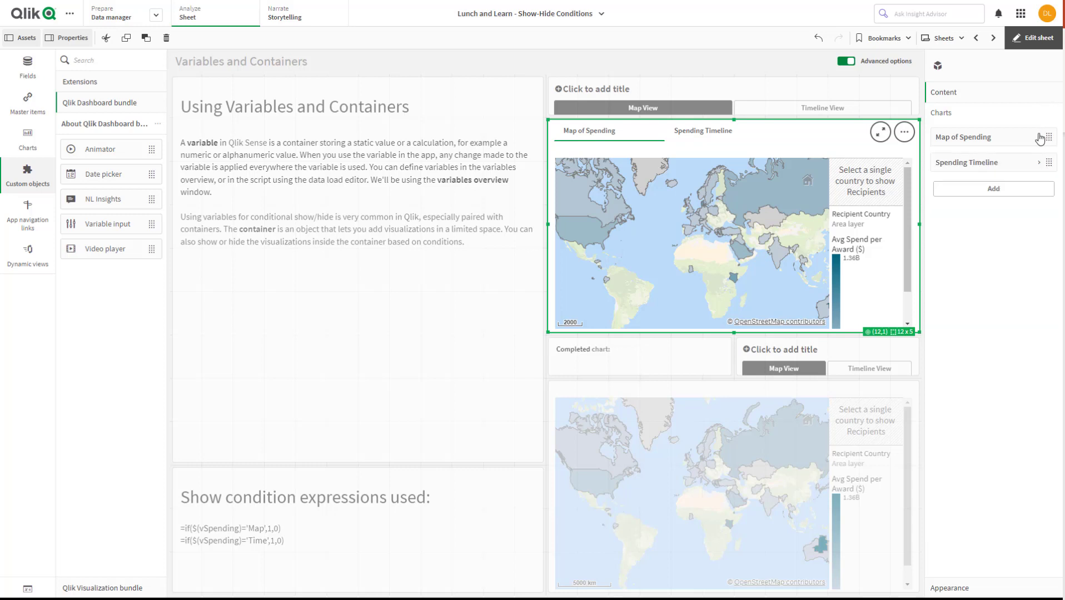
click(1039, 163)
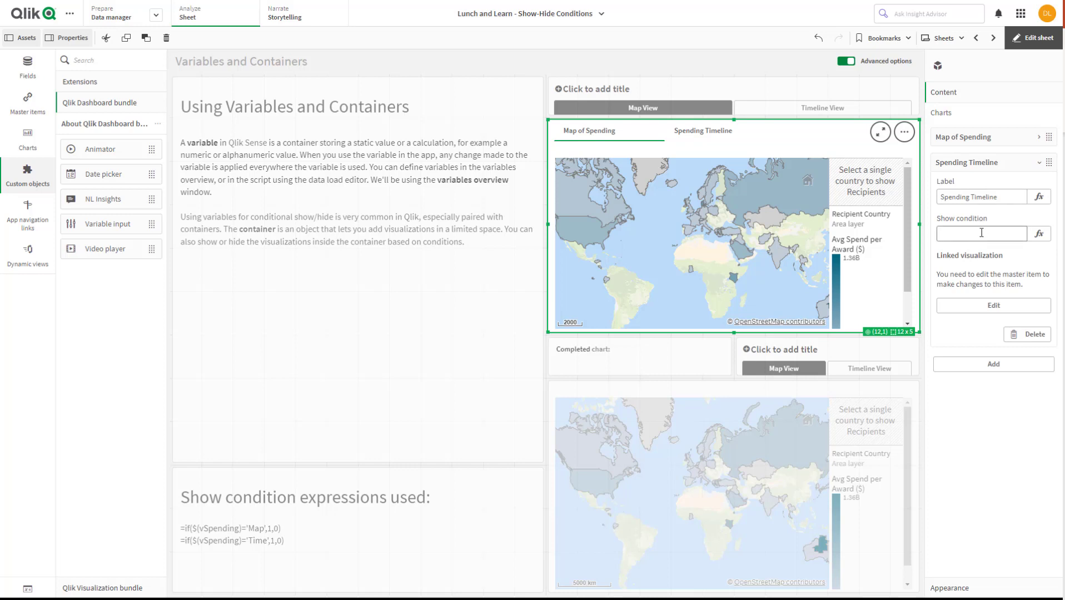
click(1041, 235)
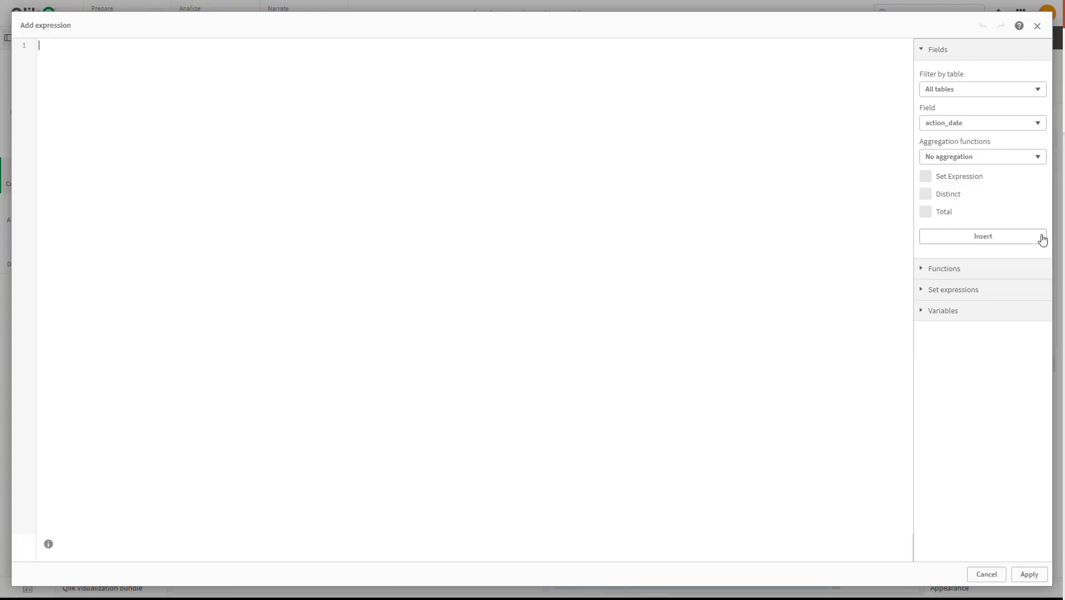
key(ctrl+v)
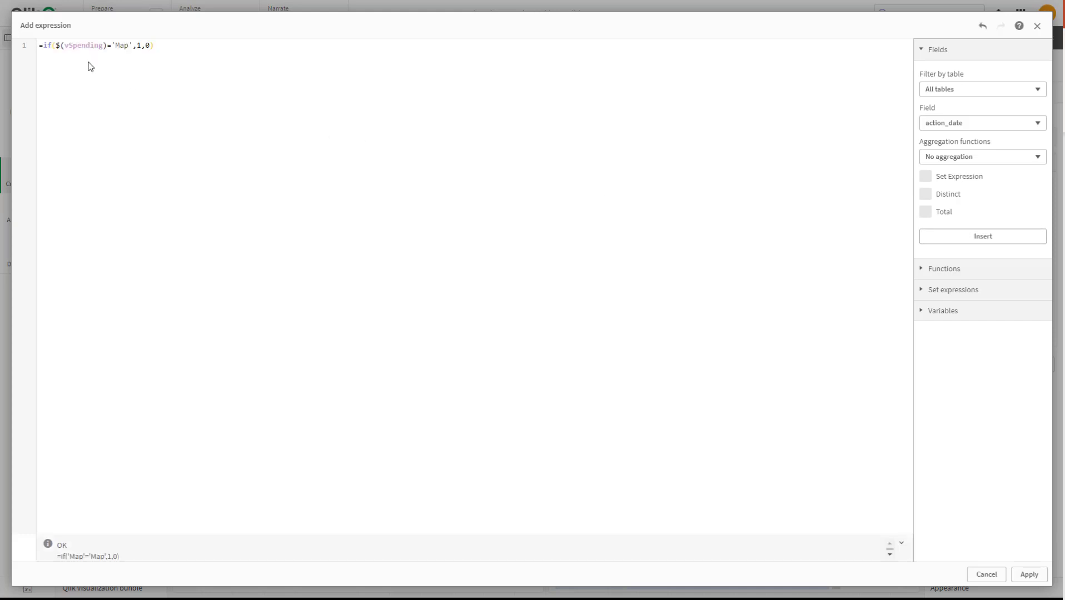
click(104, 46)
text(2)
click(122, 45)
drag(123, 45, 134, 46)
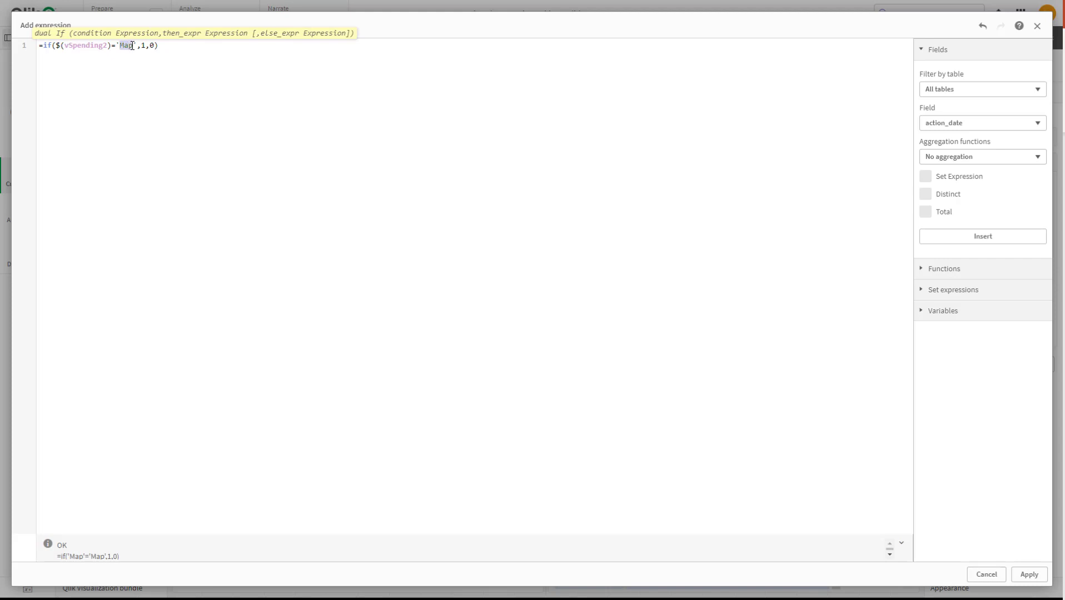
text(Time)
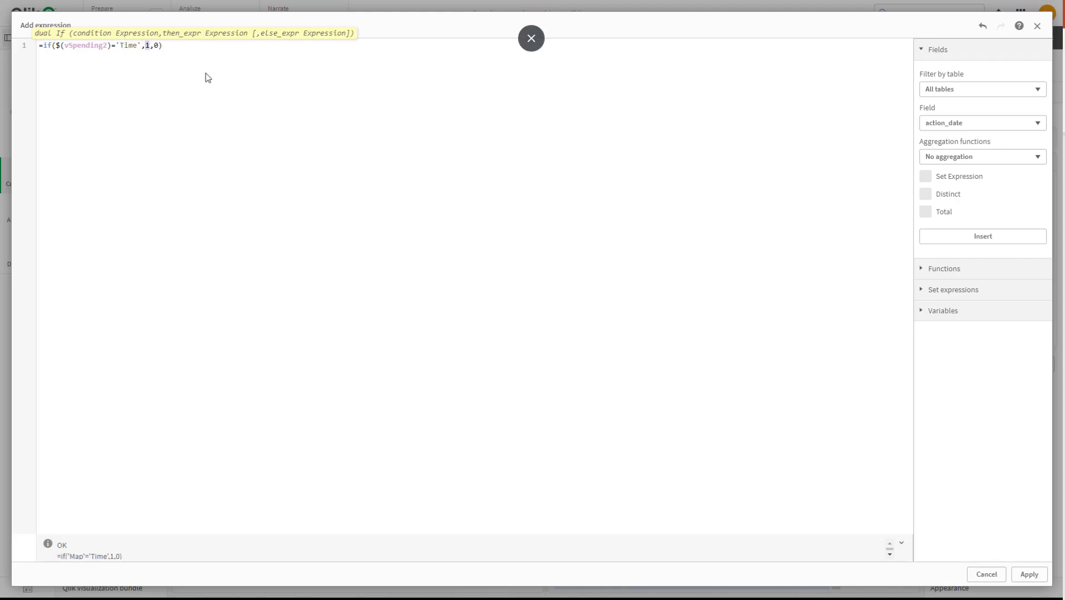
click(1028, 574)
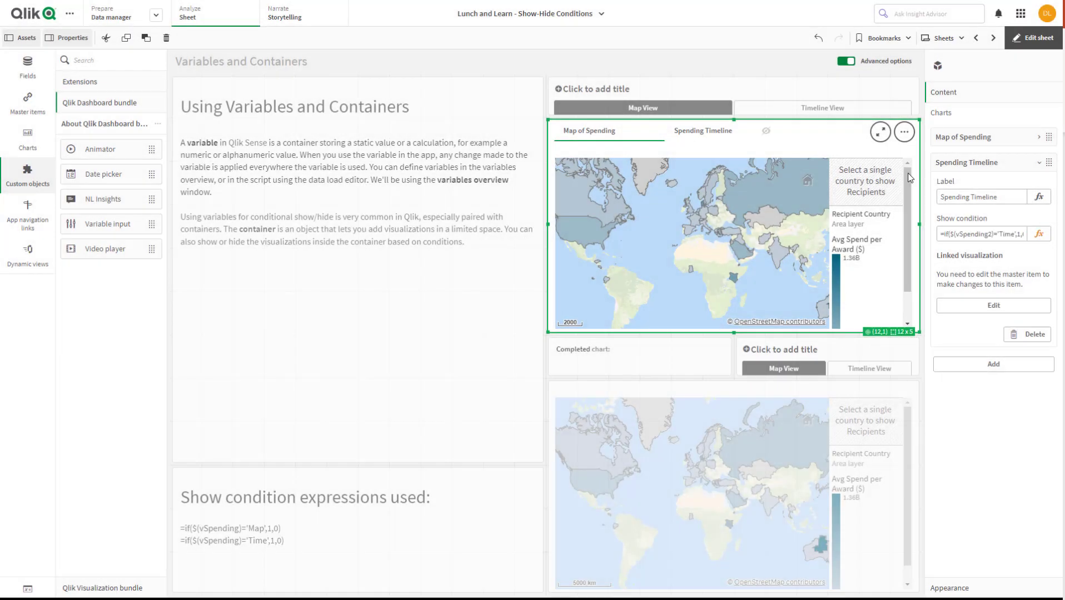
Leave edit mode and test the upper container's show conditions by alternating between Timeline View and Map View
click(1032, 39)
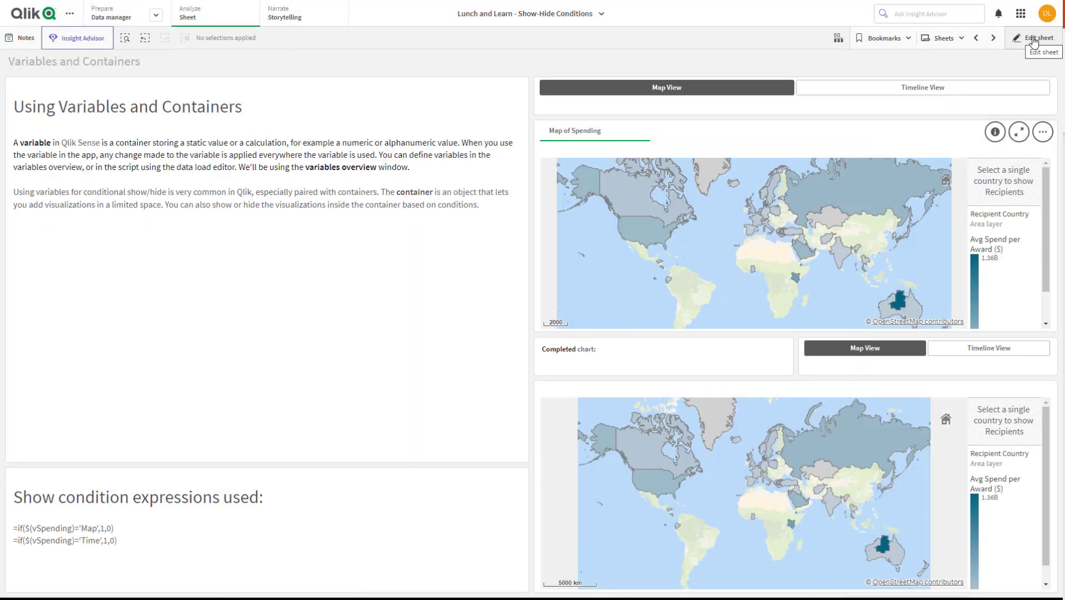
click(916, 93)
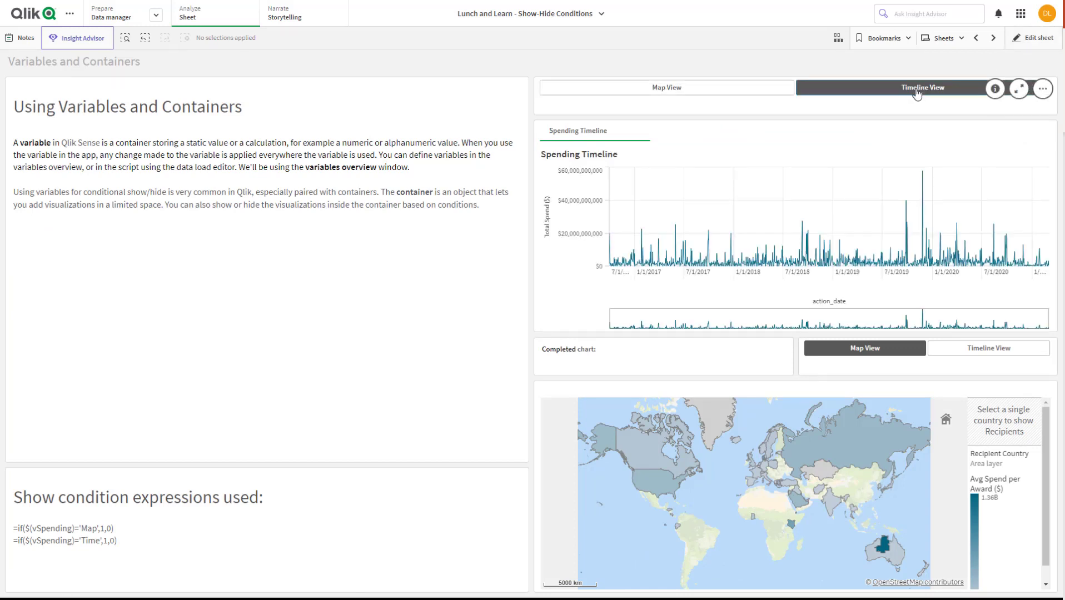
click(722, 93)
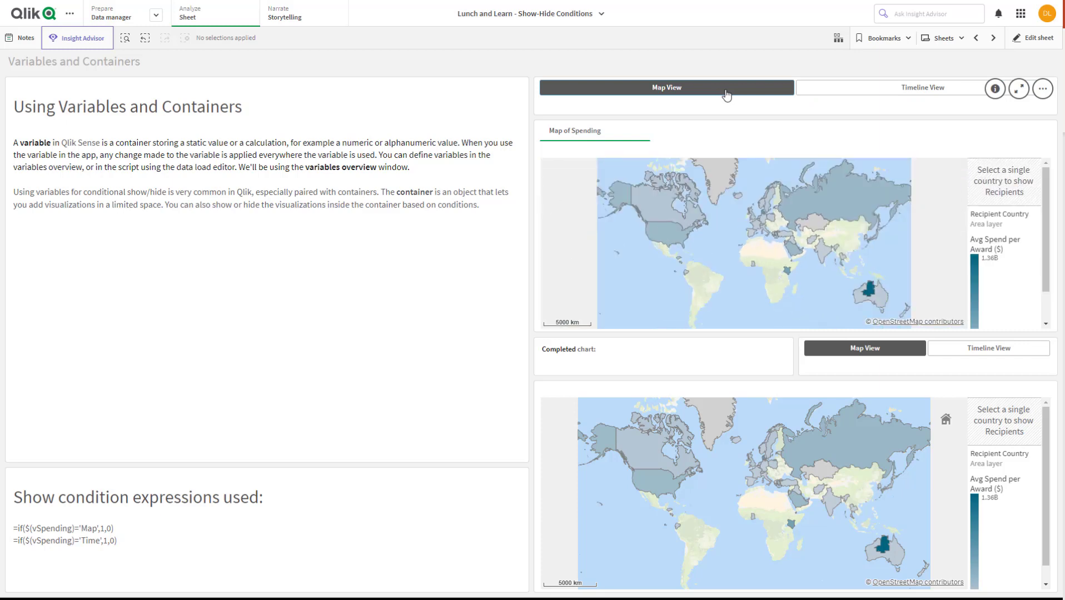
click(832, 93)
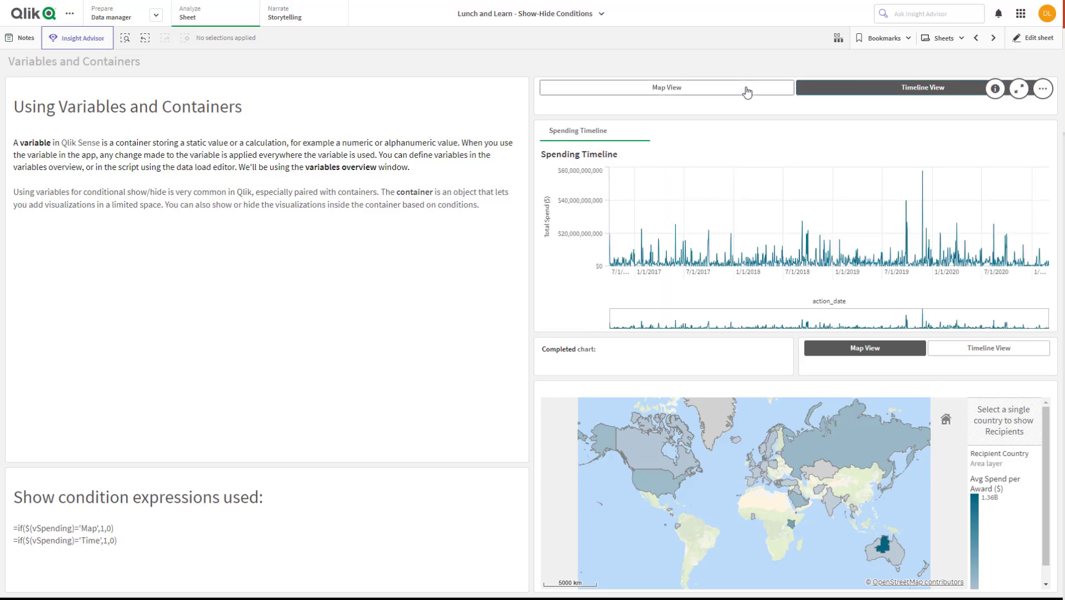
click(710, 90)
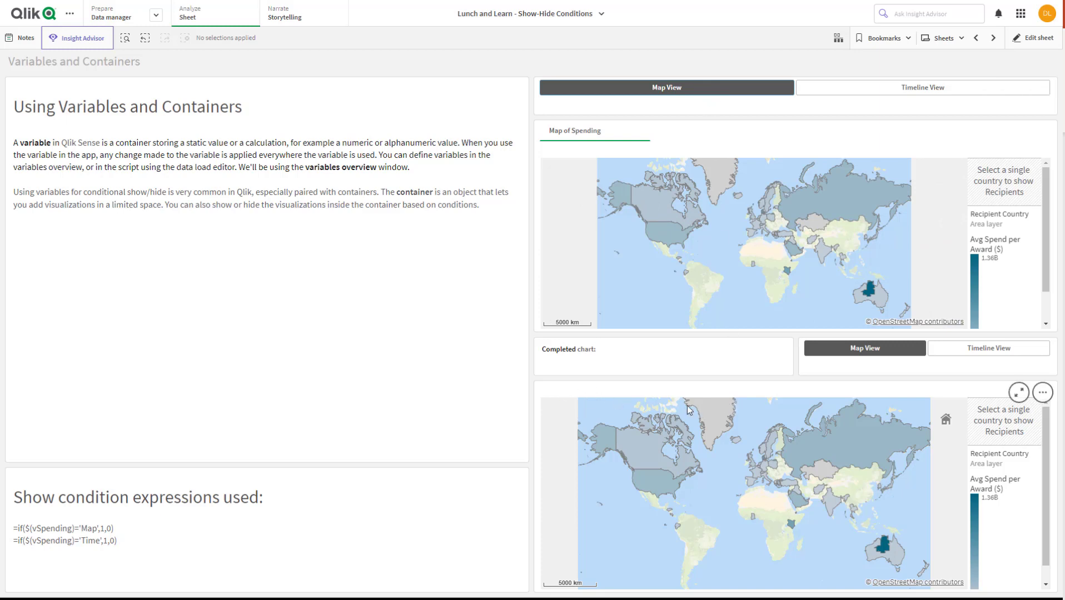
click(953, 89)
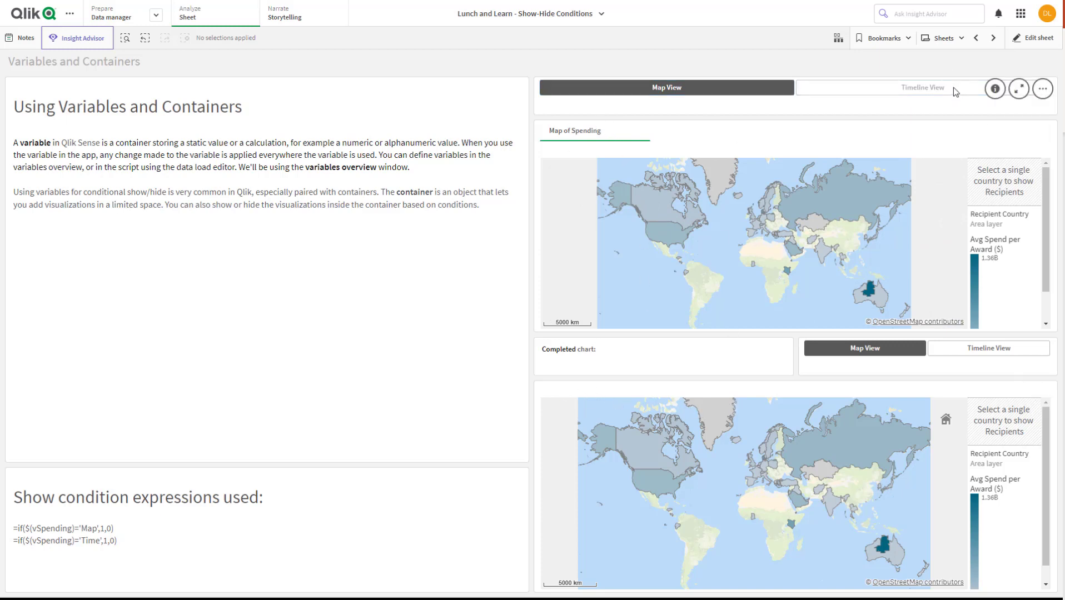
click(748, 95)
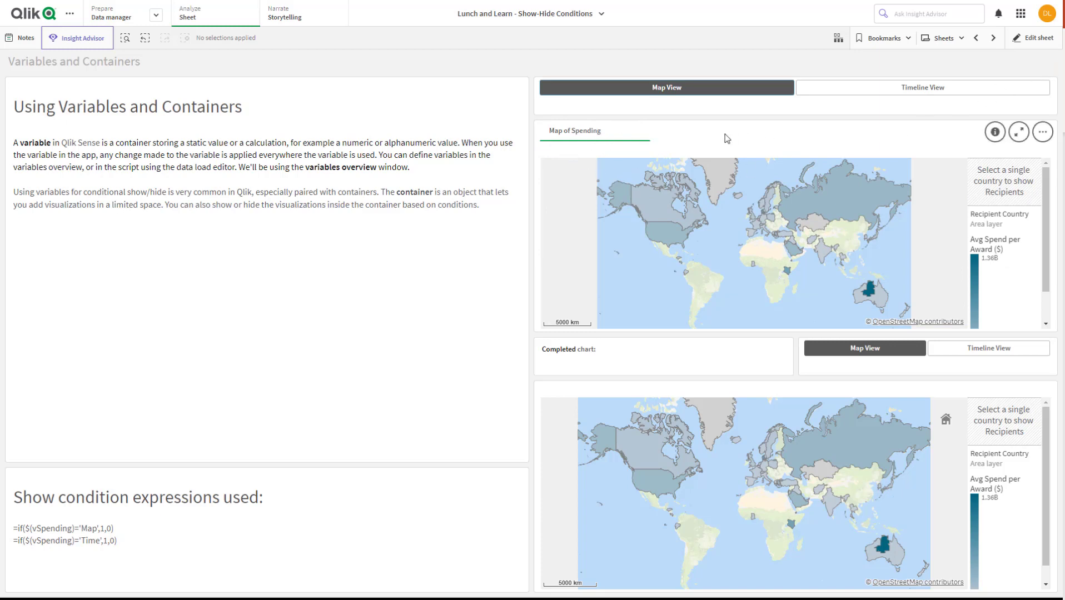
Return to editing the sheet and turn off the tabs in the upper container's appearance settings
click(1044, 42)
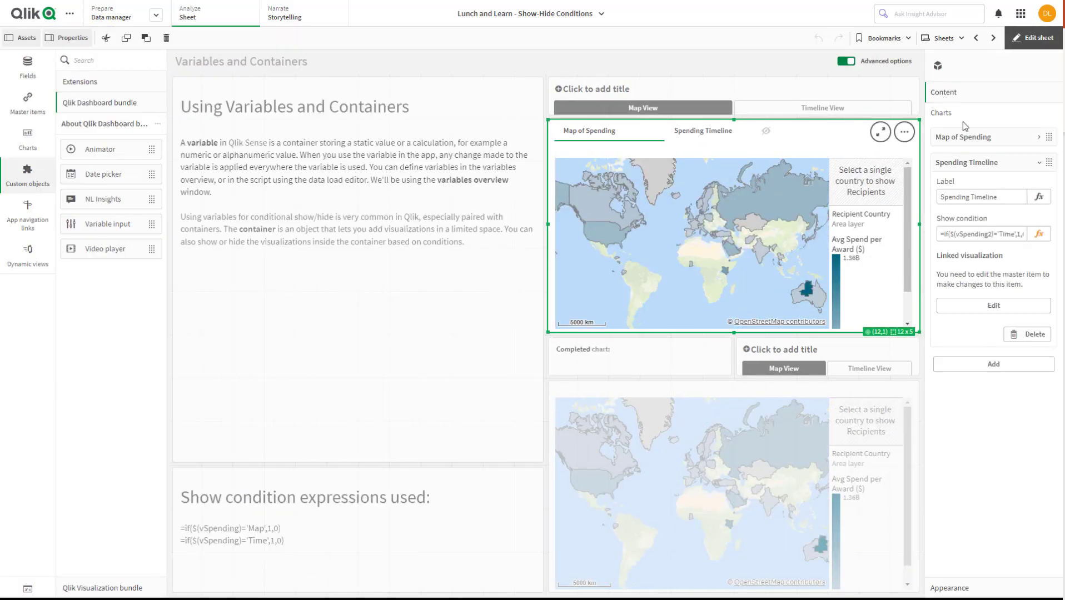
click(1039, 162)
click(949, 587)
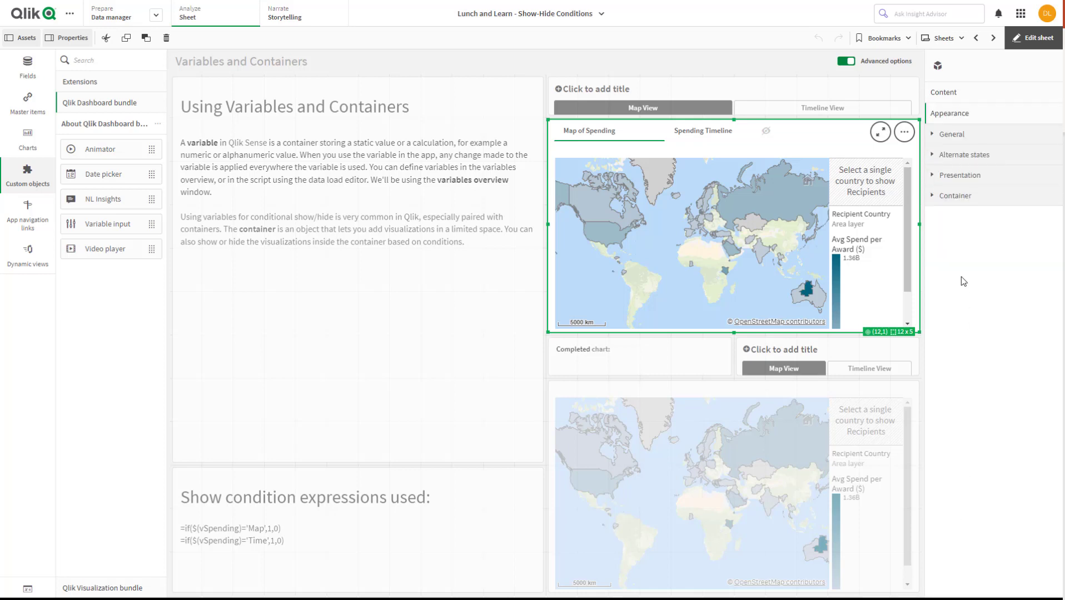
click(936, 196)
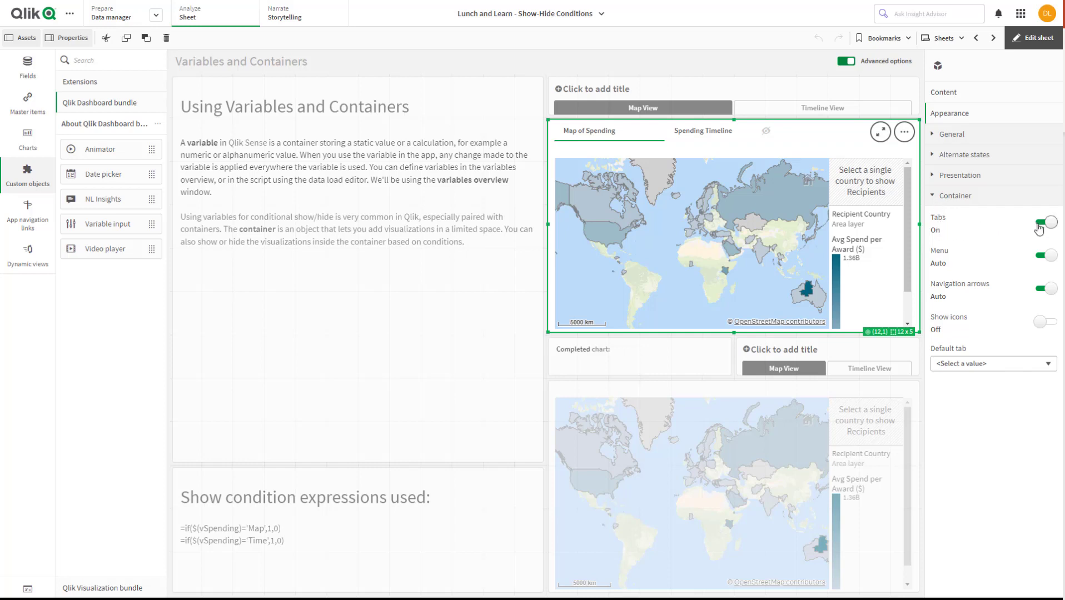
click(1040, 225)
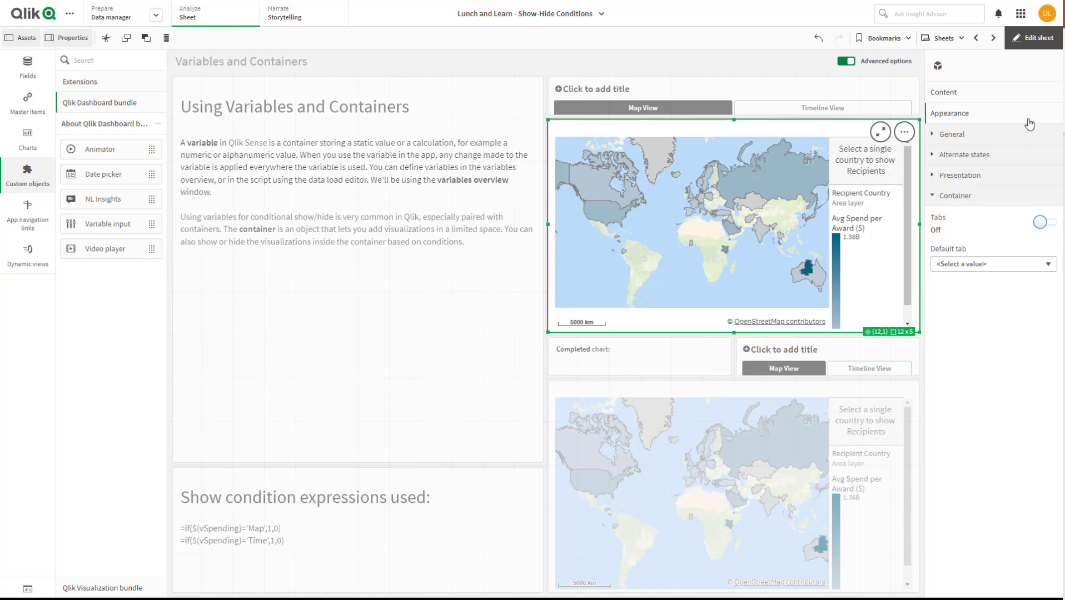
Leave edit mode and check the container without tabs by switching the upper buttons to Timeline View and back to Map View
click(1034, 38)
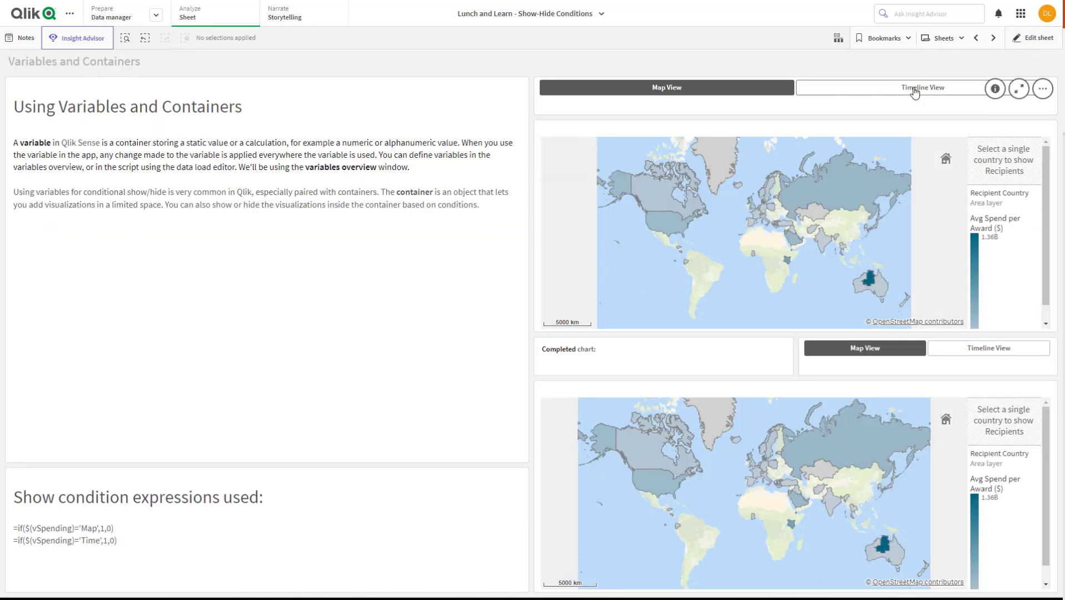
click(914, 90)
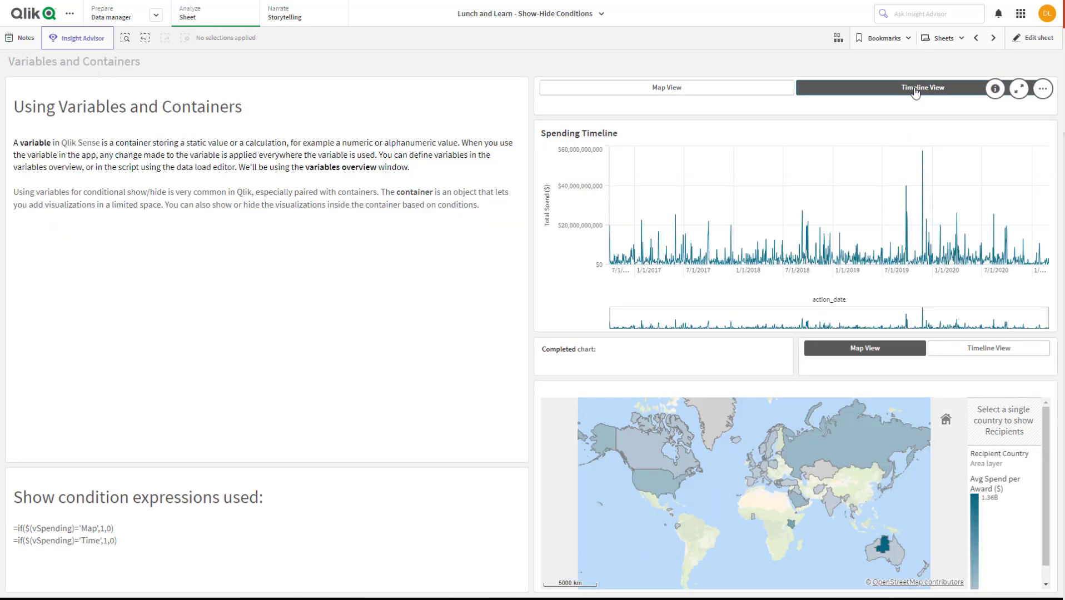
click(711, 92)
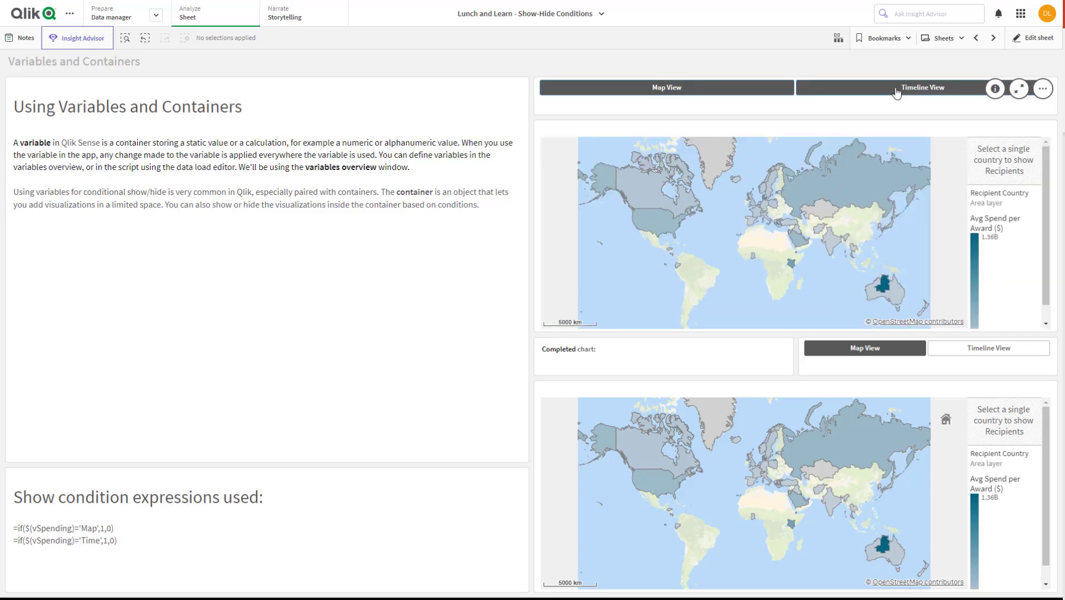
click(897, 92)
click(741, 92)
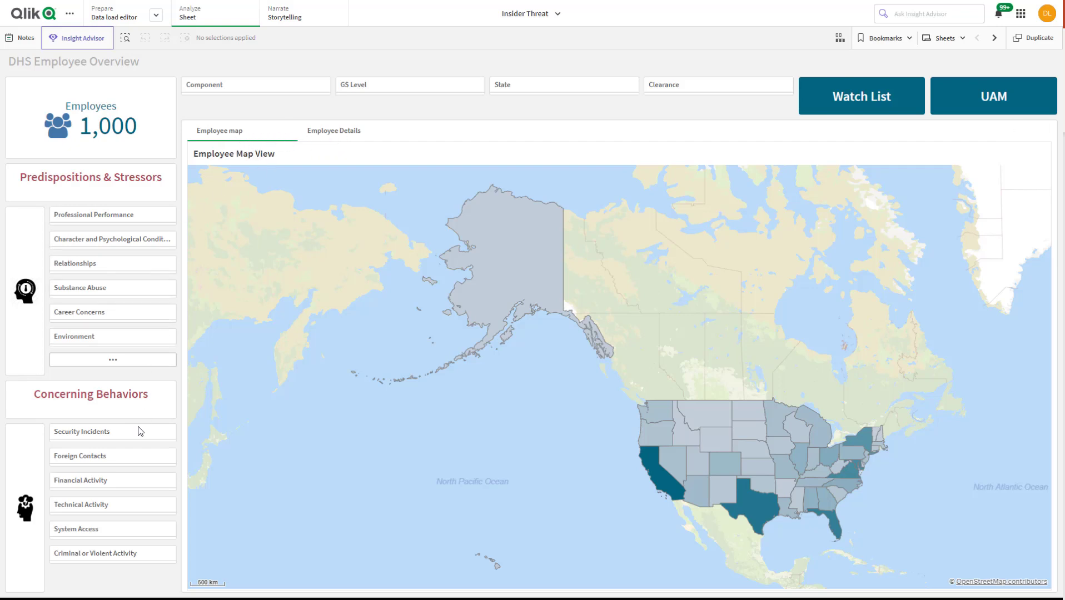
On the DHS Employee Overview sheet, search Foreign Contacts for travel, select the three foreign travel values, and confirm the selection
click(116, 462)
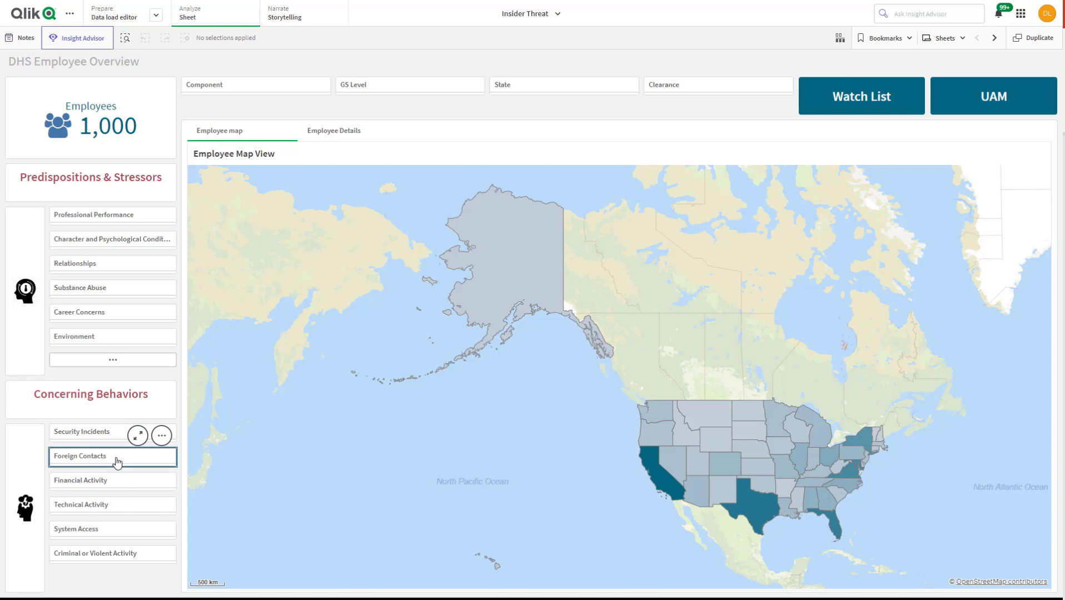
text(tyt)
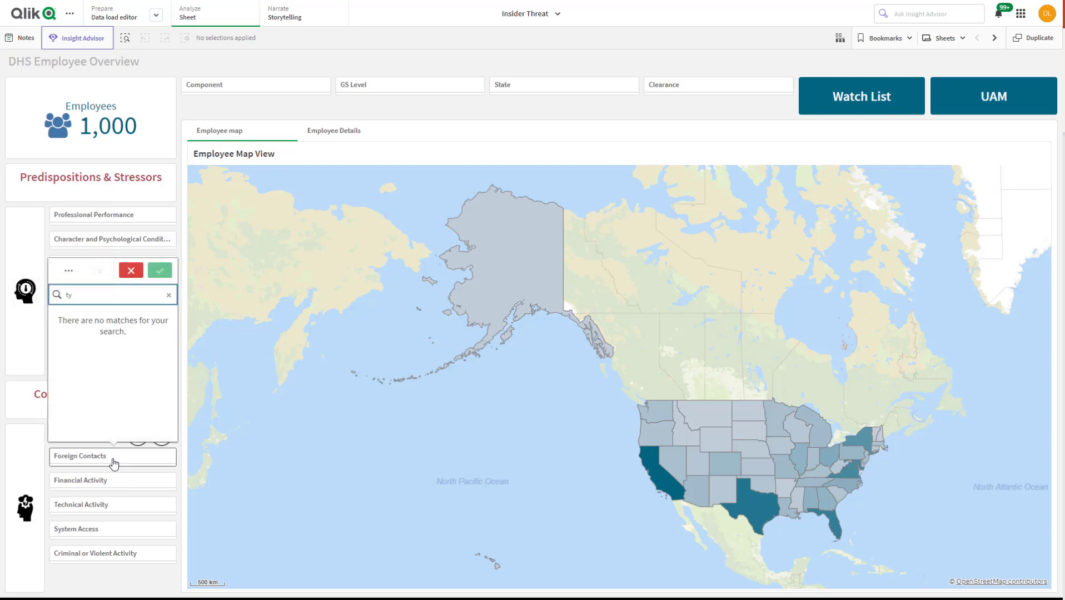
key(BackSpace)
key(BackSpace)
text(ravell)
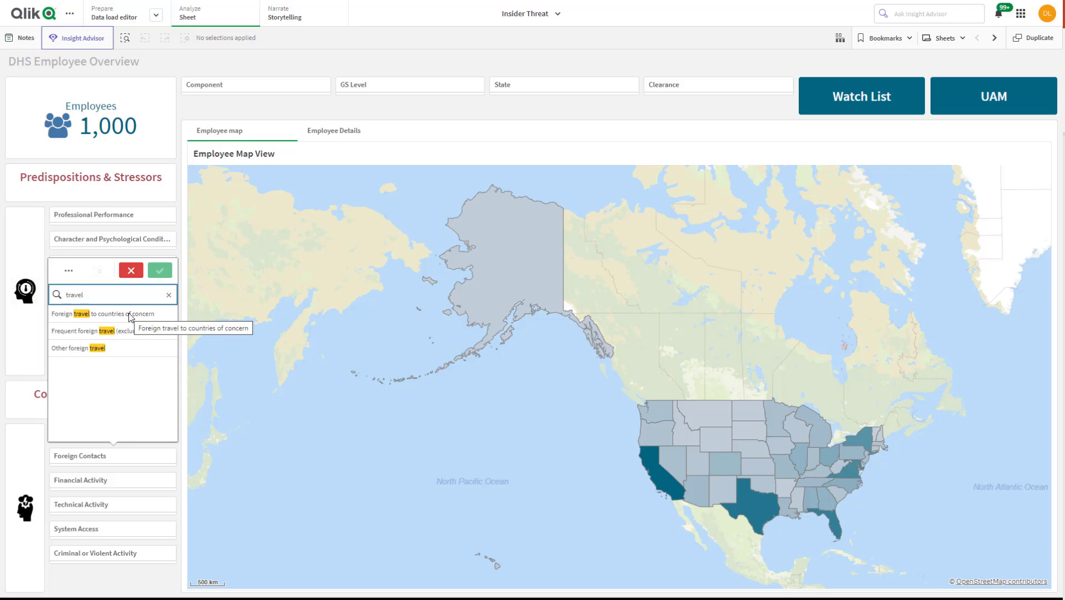
drag(130, 316, 133, 348)
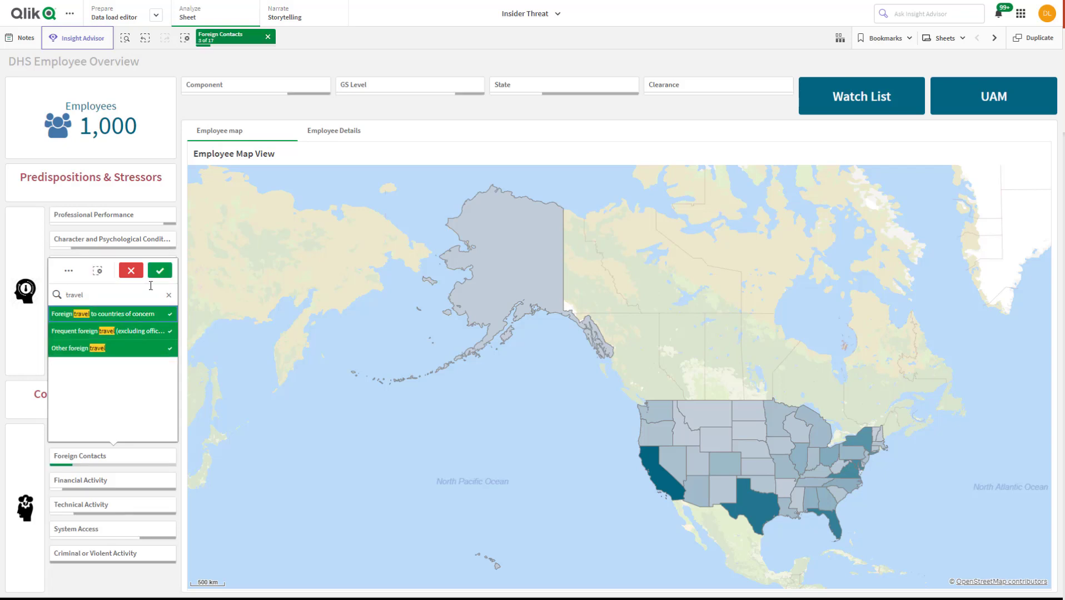
click(160, 271)
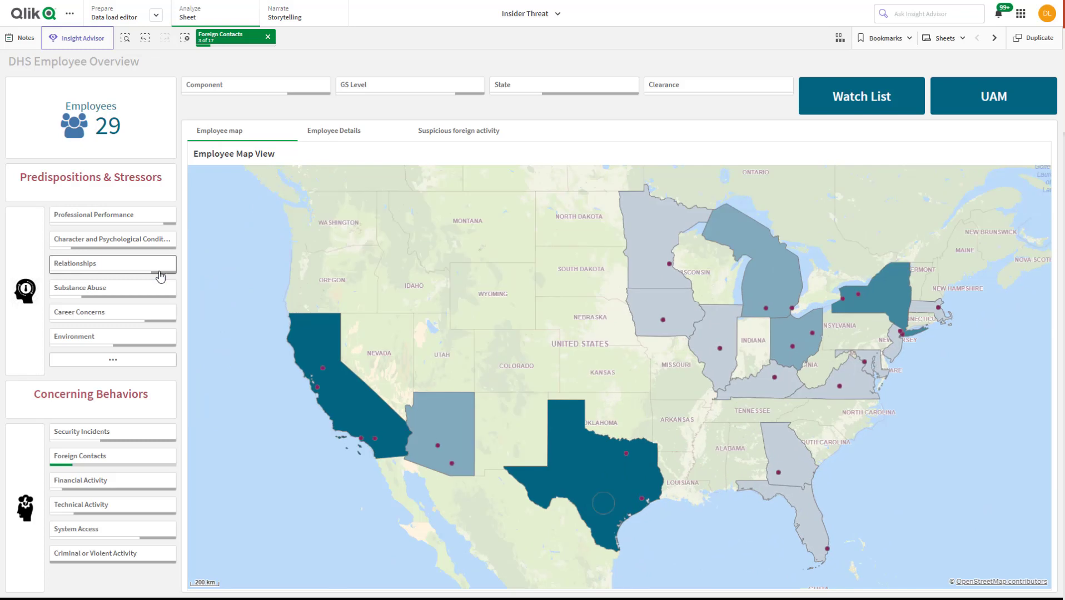
Examine how the Suspicious foreign activity view depends on the Foreign Contacts selection by opening it, clearing the selection, and restoring it
click(458, 134)
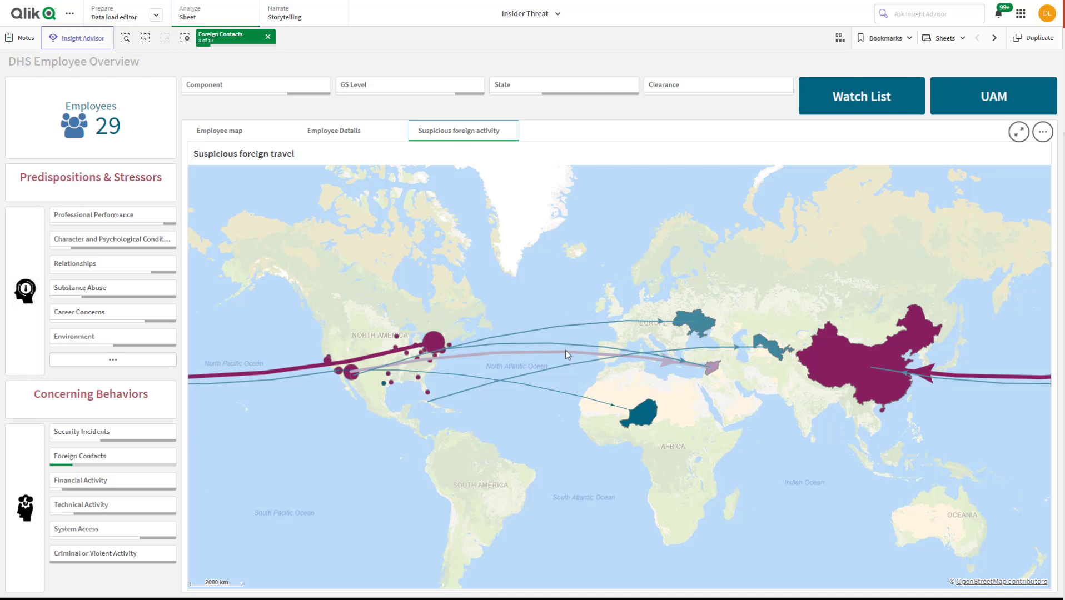
mouse_move(567, 356)
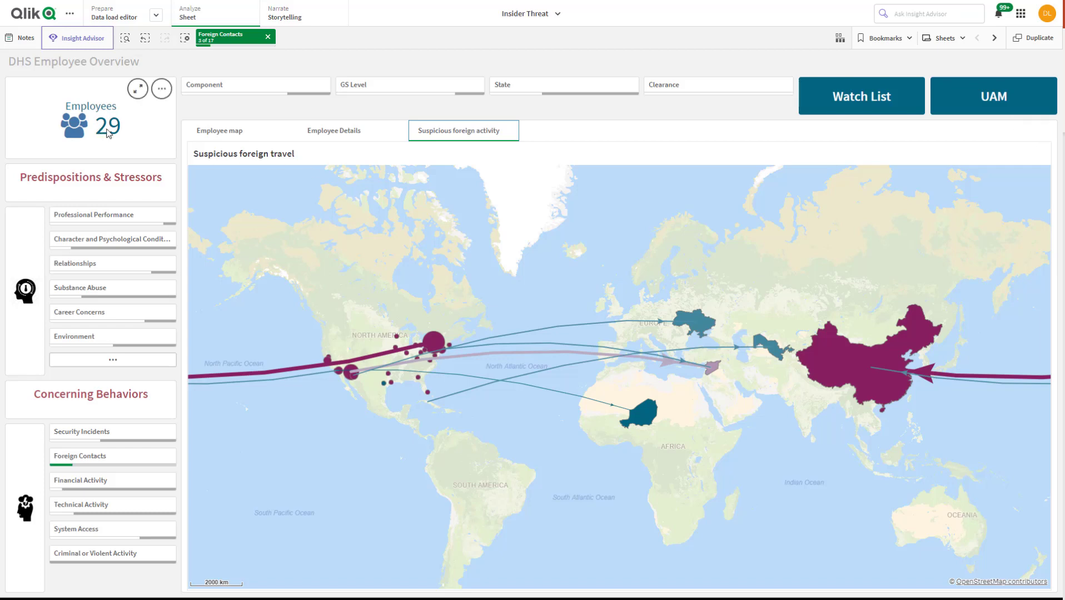
click(268, 37)
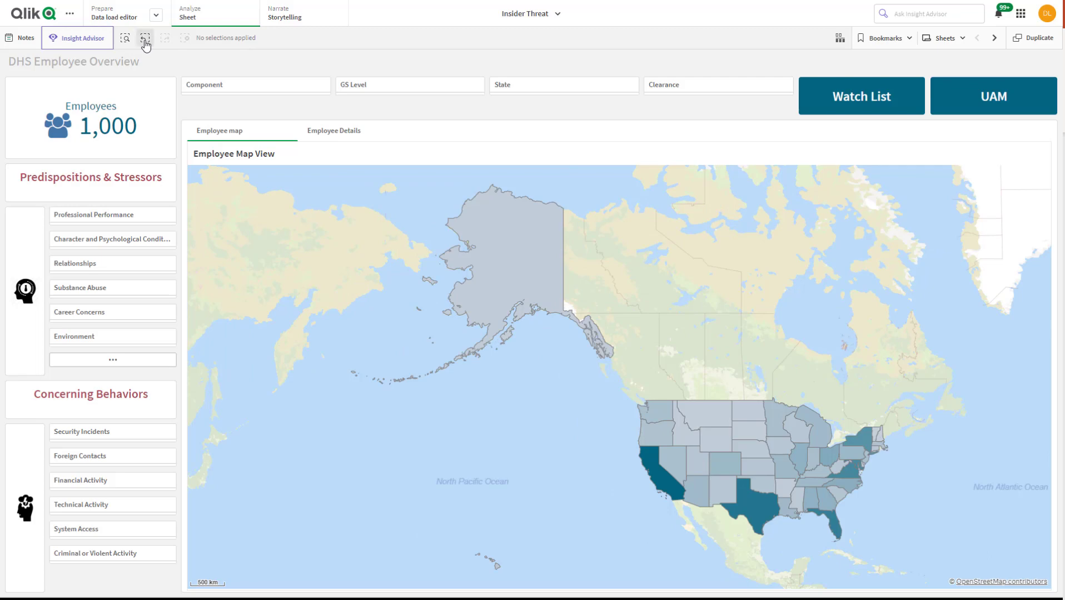
click(145, 38)
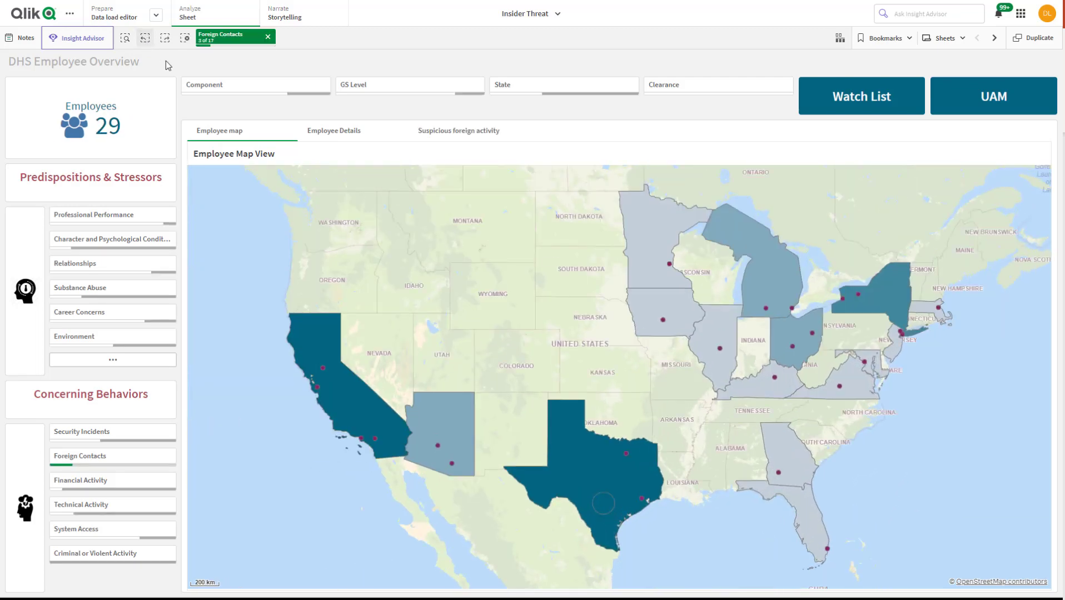
click(434, 136)
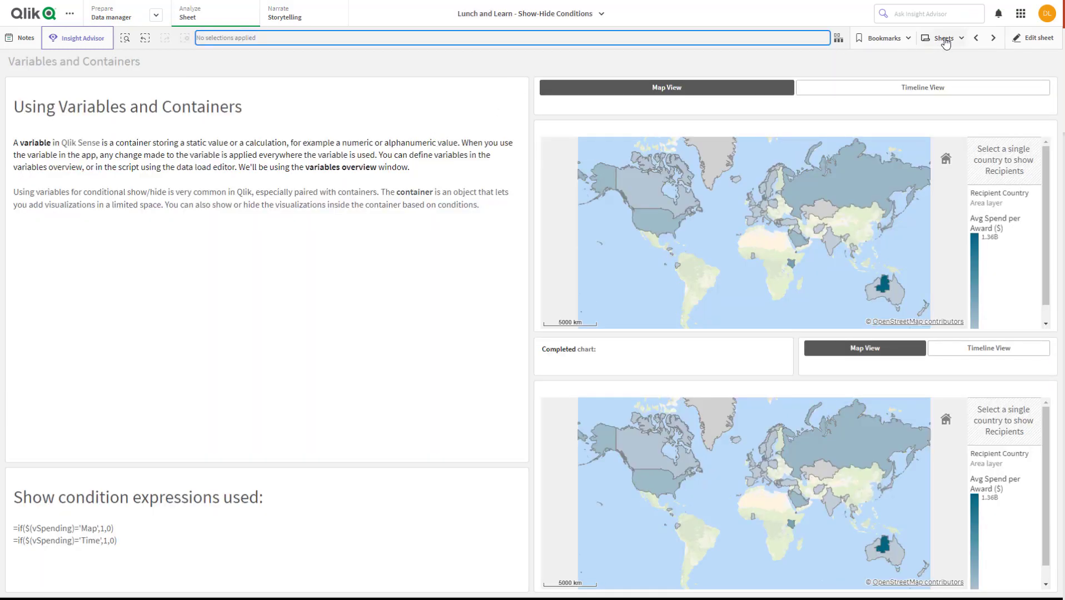
In the Show-Hide Conditions app, go to the Calculation Condition sheet, select USA on the completed map, and confirm the selection
click(993, 37)
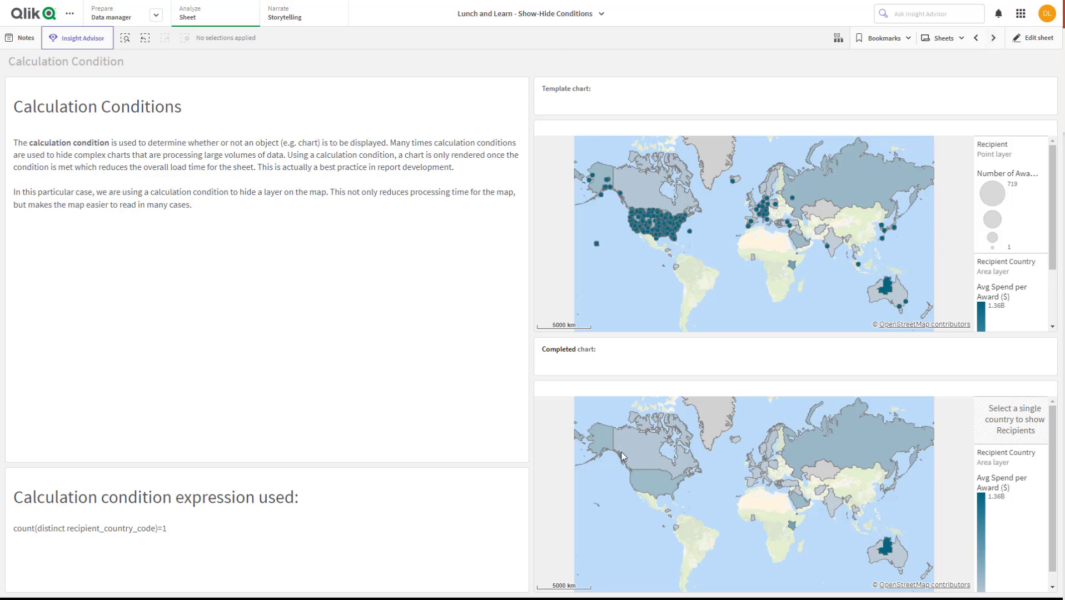
click(671, 493)
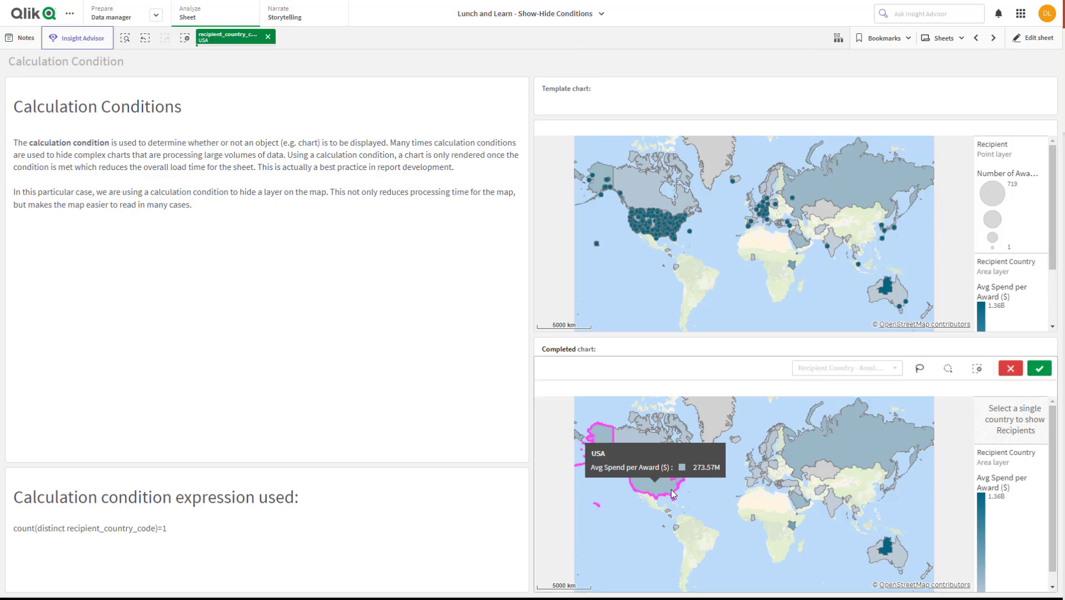
click(1037, 368)
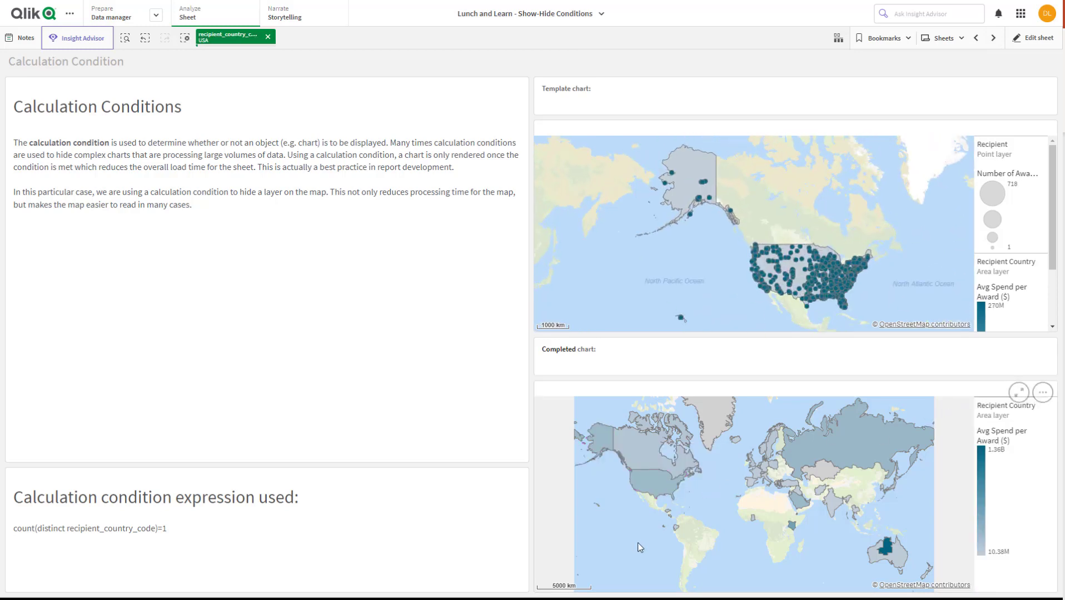
Inspect the recipient points on the completed map at different scales, and clear the USA country selection
scroll(830, 441, down, 2)
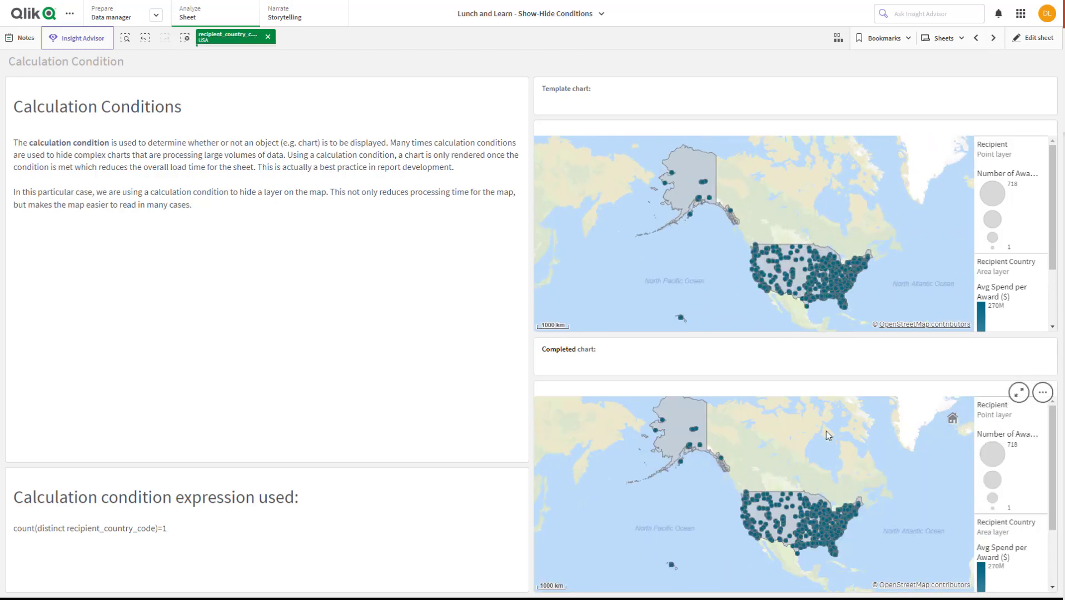
scroll(833, 500, up, 3)
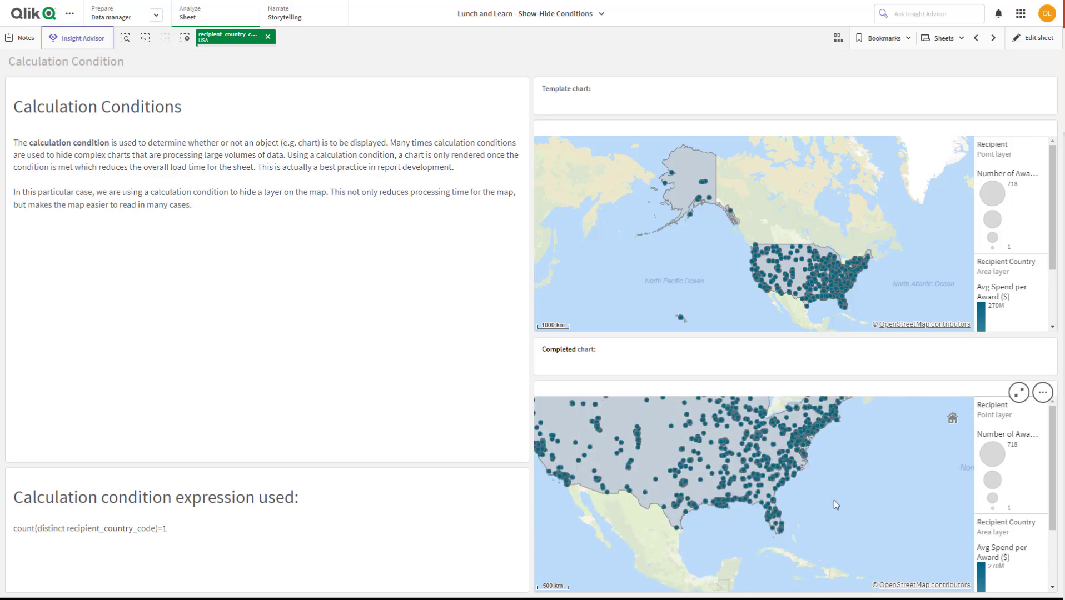
scroll(833, 500, down, 2)
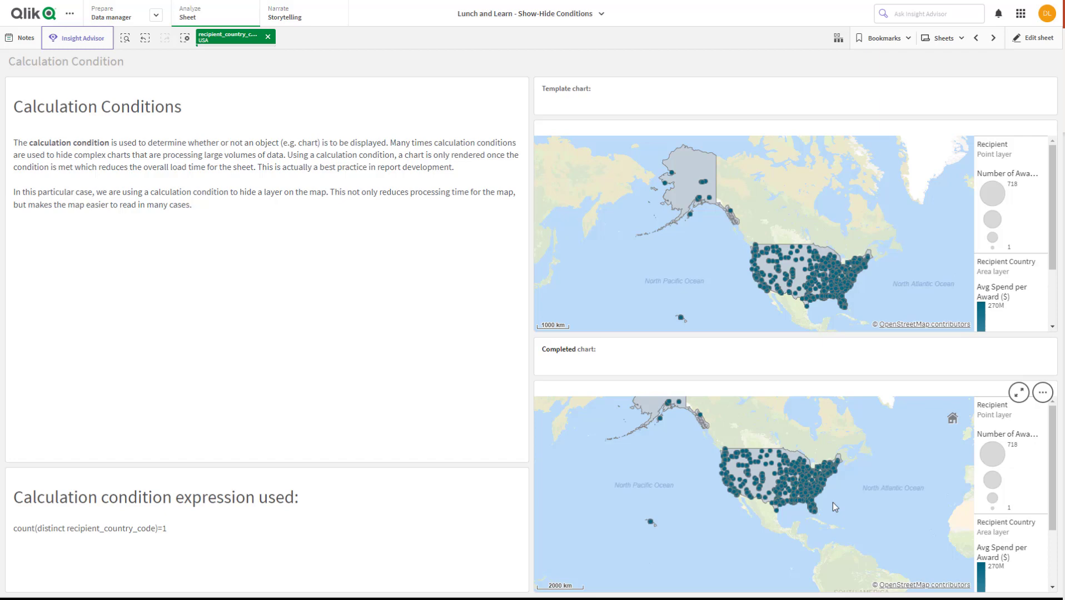
click(268, 37)
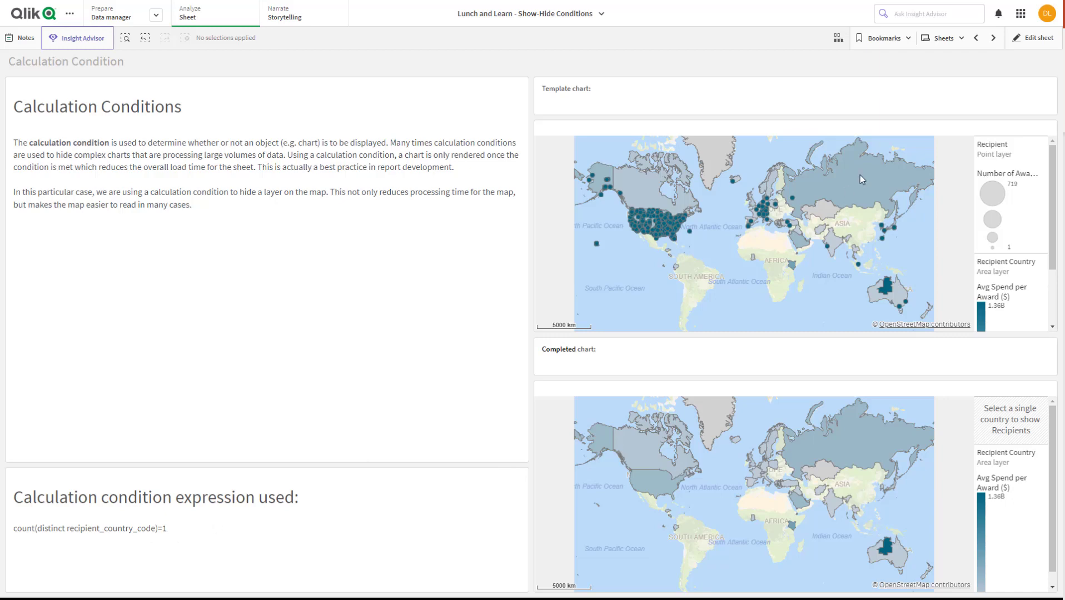
Start editing the sheet and open the layer display options of the template map's Recipient point layer
click(1032, 45)
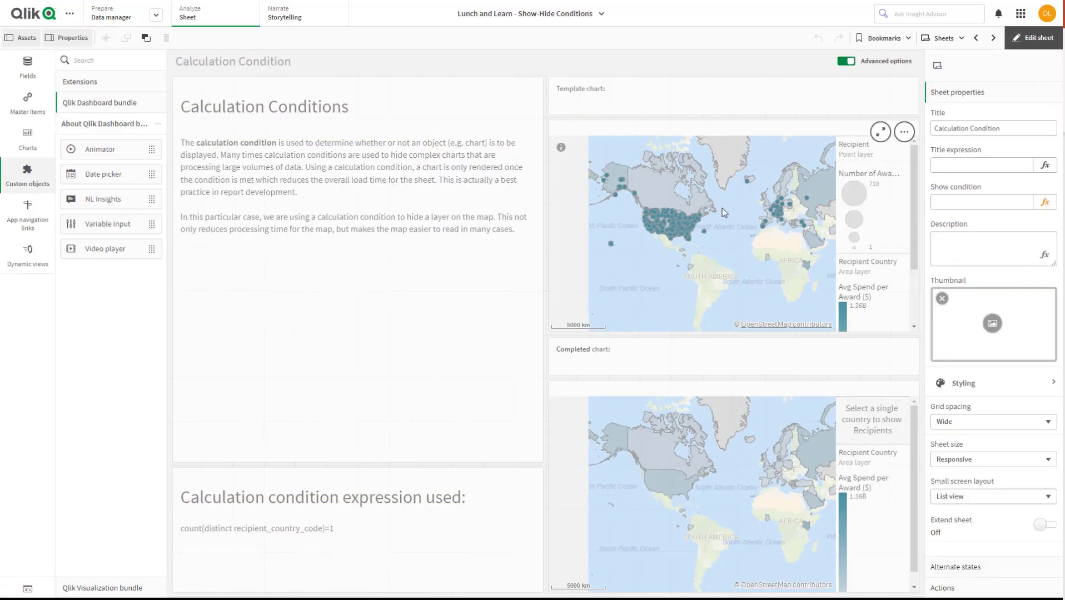
click(722, 208)
click(943, 94)
click(950, 115)
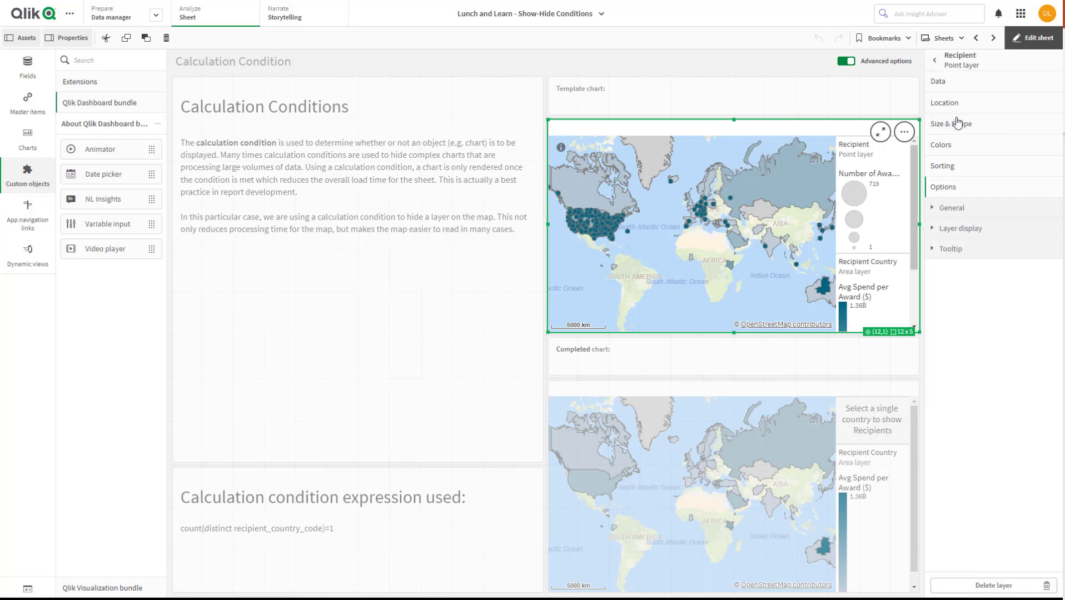
click(933, 230)
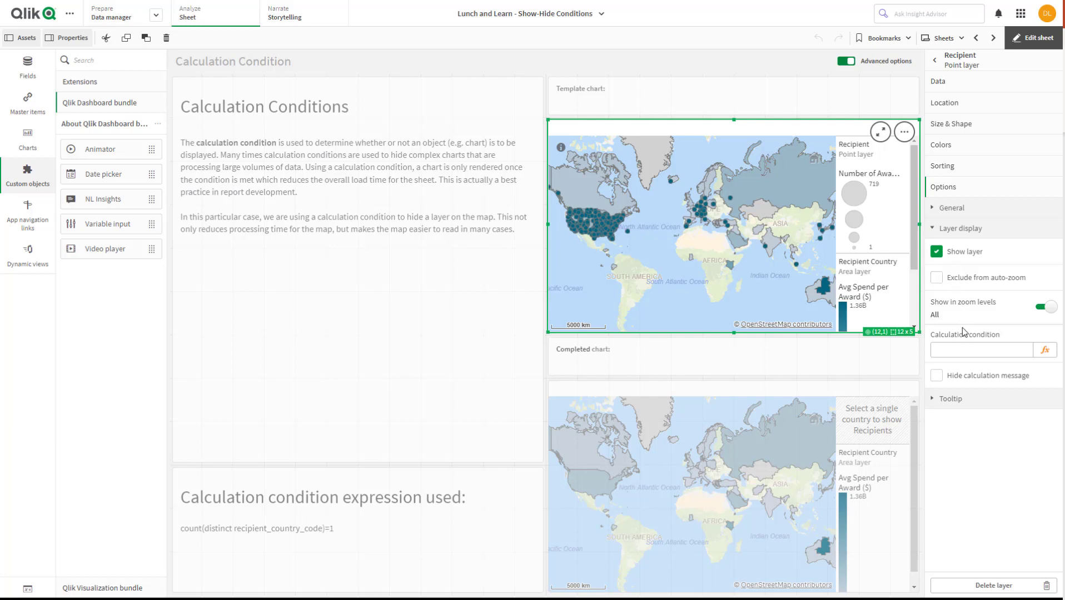
Set the Recipient point layer's calculation condition to count(recipient_country_code)=1 and apply the expression
click(968, 348)
click(1044, 353)
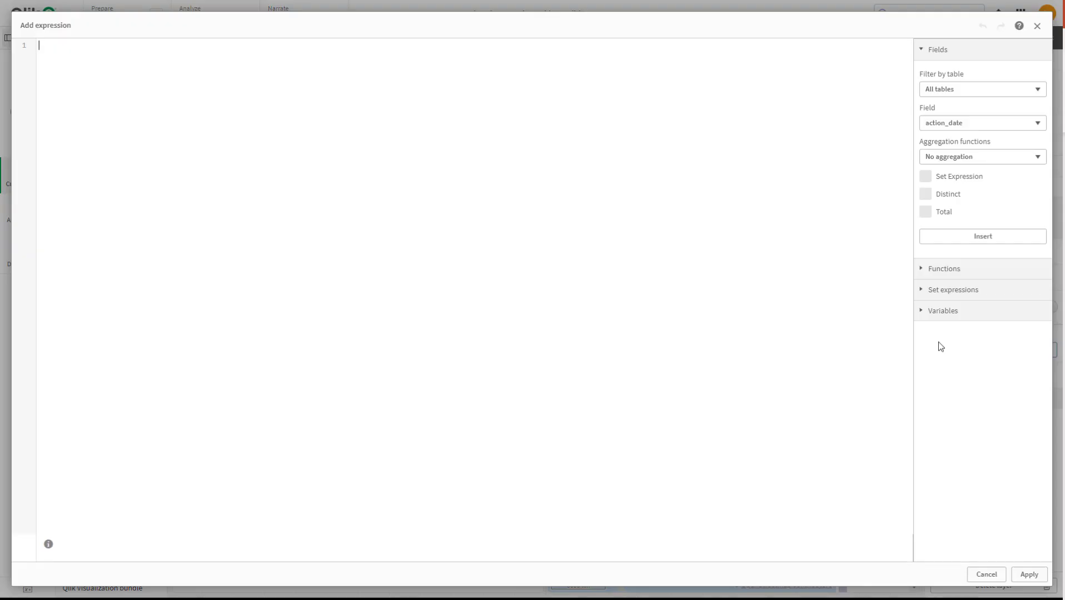
text(count(recip)
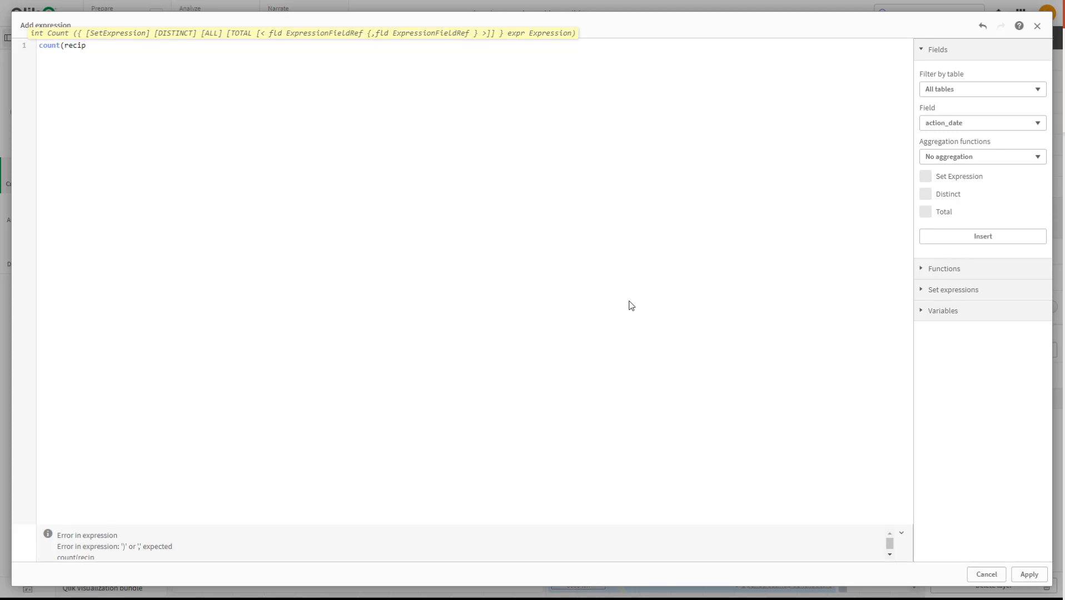
click(186, 78)
text()=1)
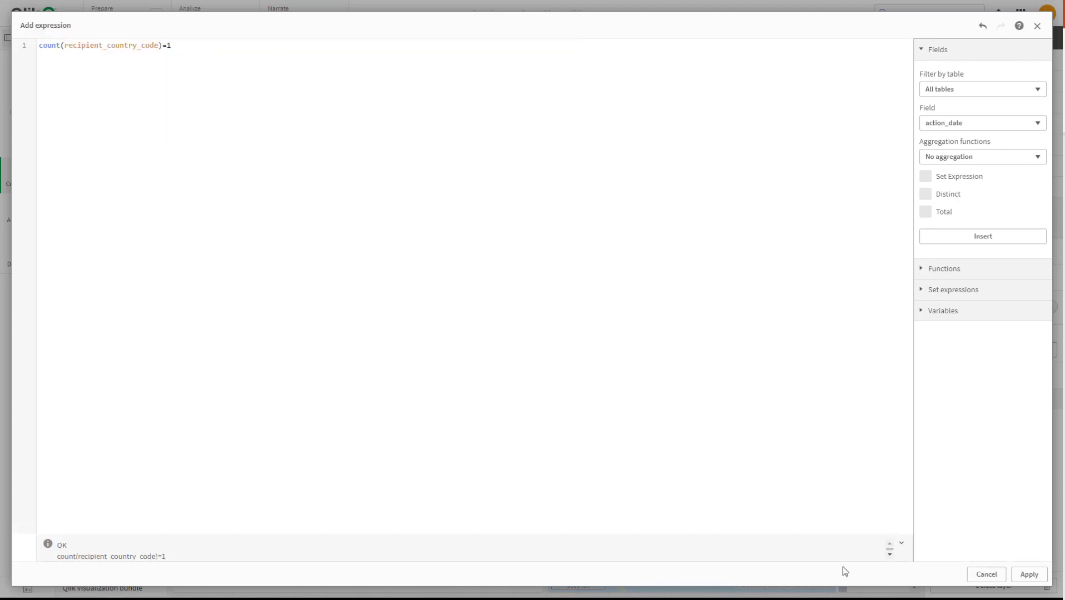
click(1017, 580)
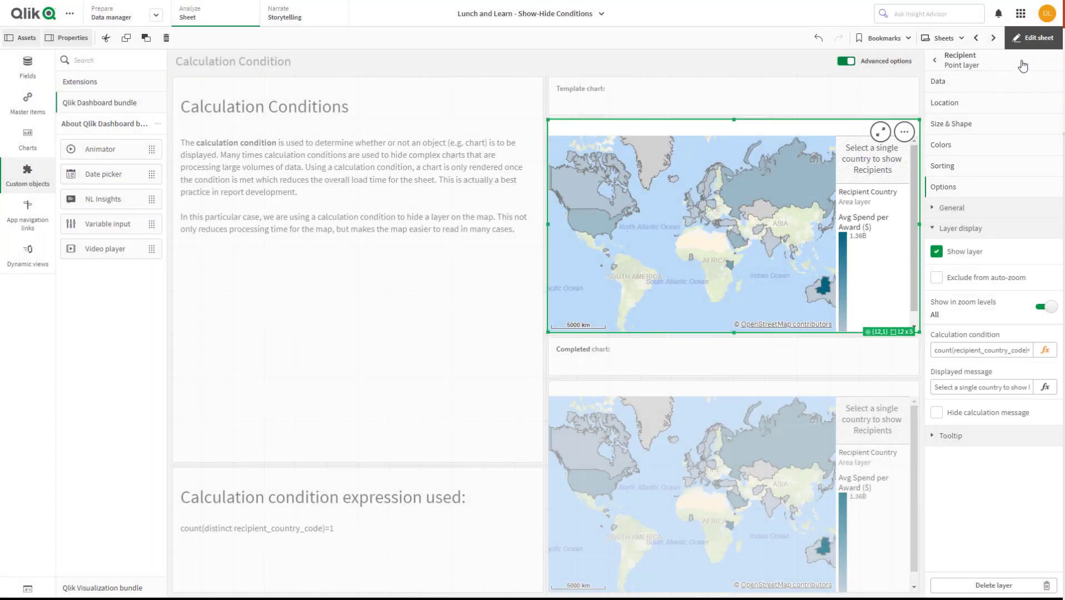
Leave edit mode, test the template map's condition by selecting and confirming USA, and clear the selection
click(1030, 38)
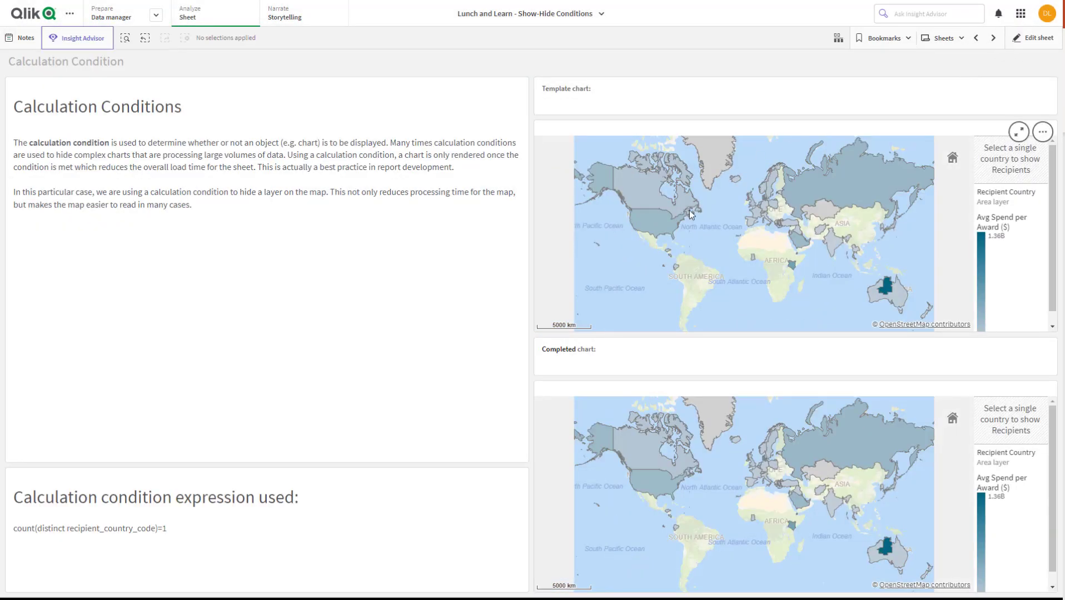
click(666, 229)
click(1039, 111)
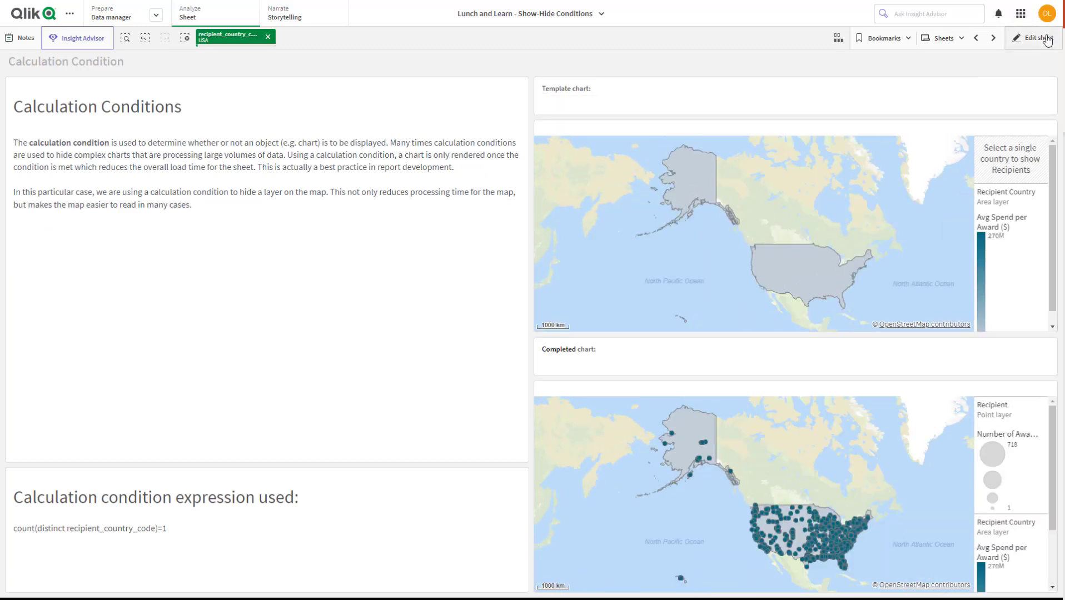
click(268, 38)
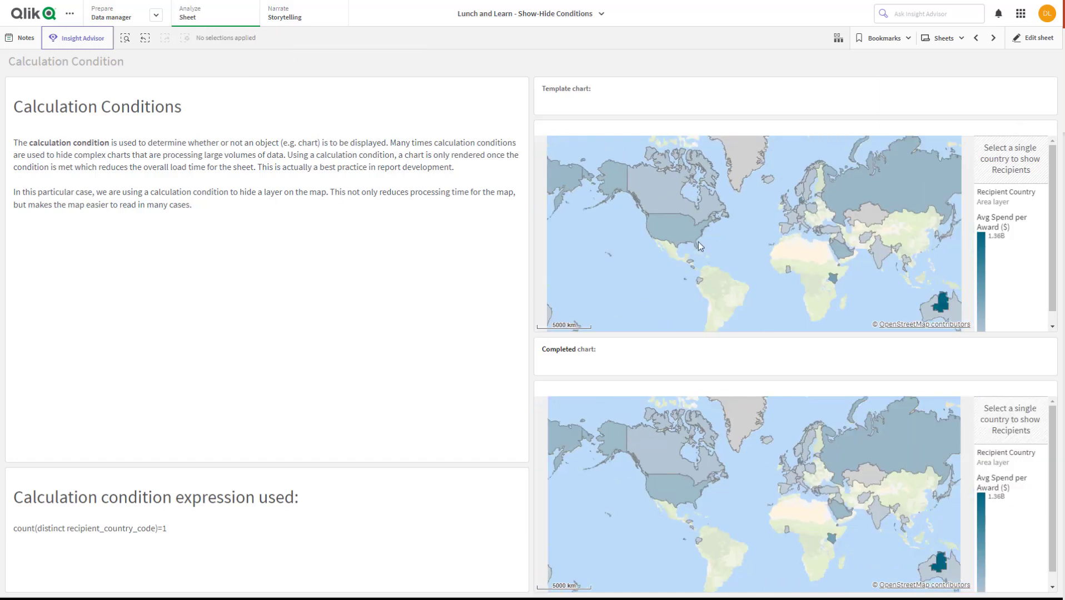
Add distinct to the template map's Recipient layer calculation condition, making it count(distinct recipient_country_code)=1, and apply it
click(1031, 37)
click(816, 206)
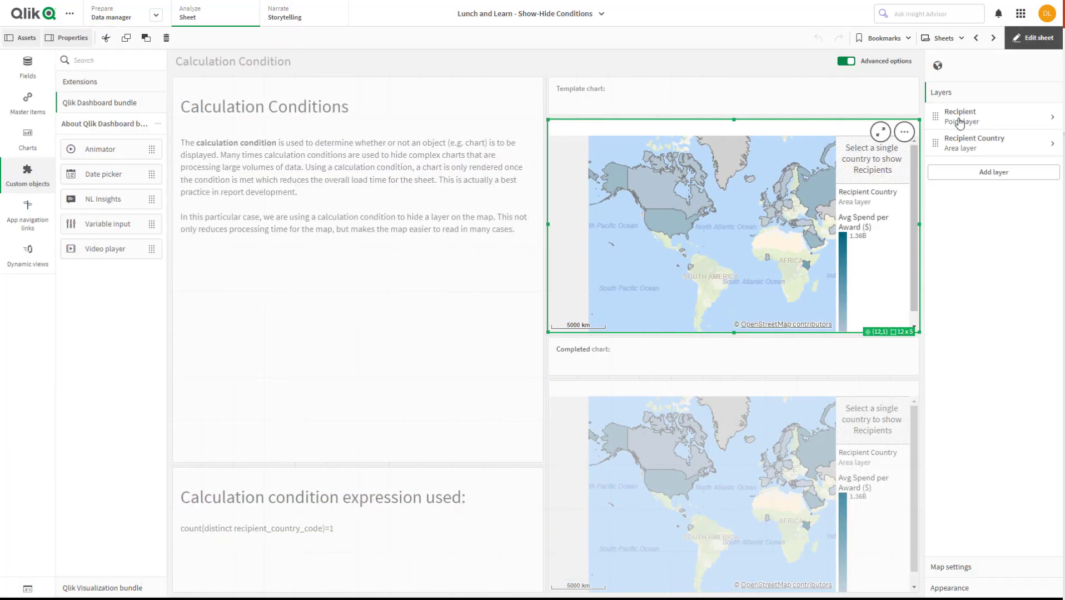
click(955, 125)
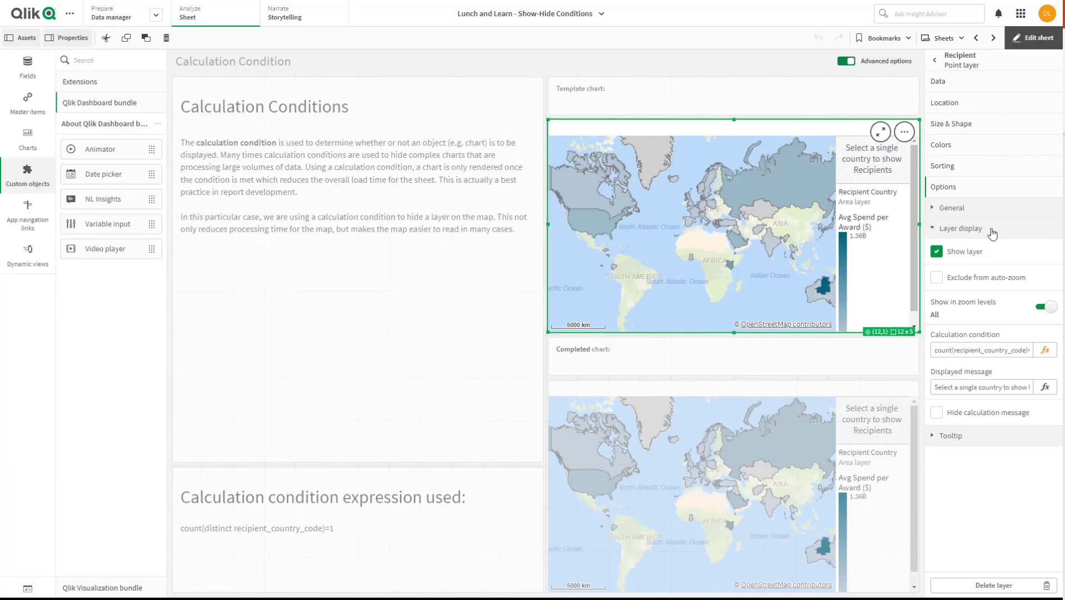
click(1045, 351)
click(64, 45)
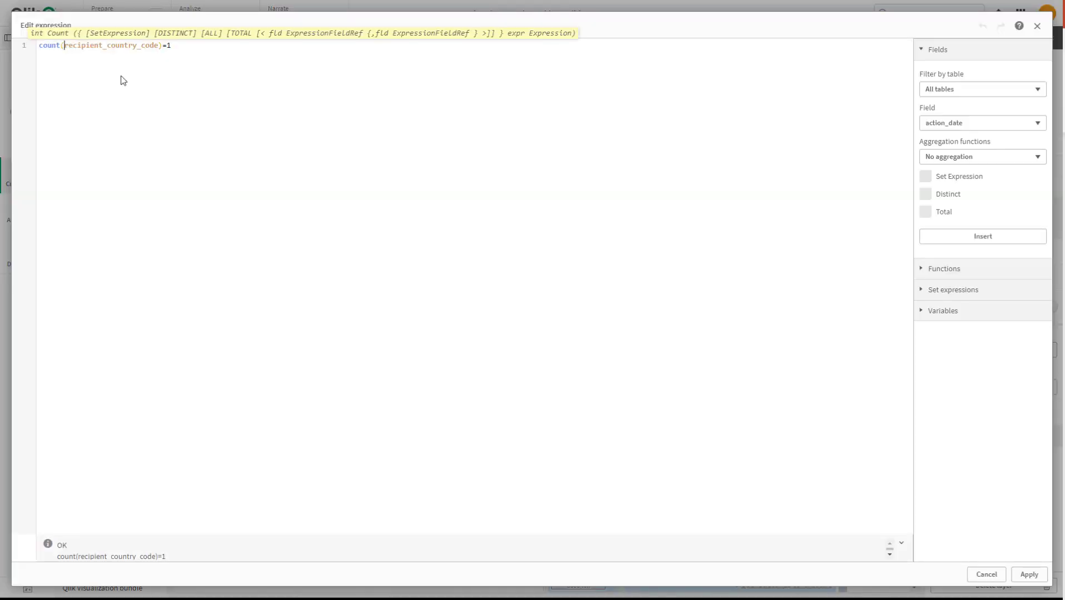
text(distinct)
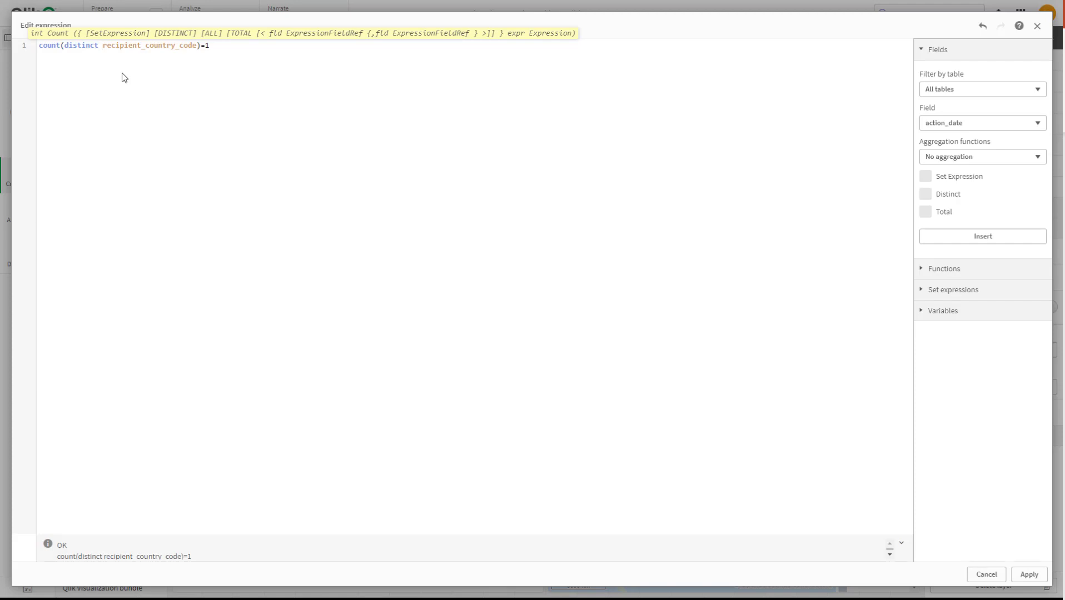
click(1028, 575)
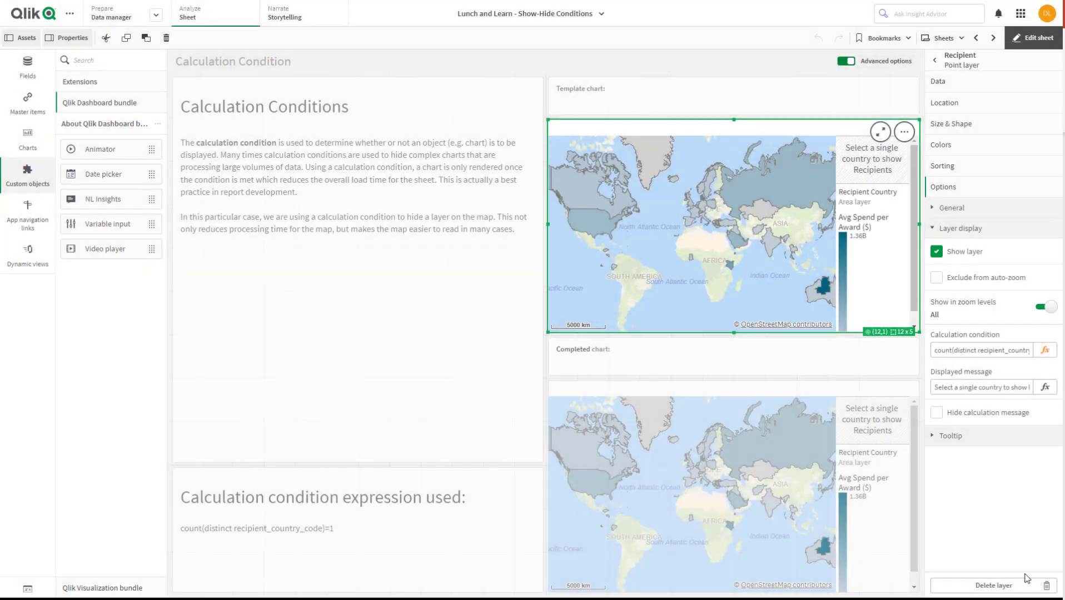
Leave edit mode and check the revised layer condition by selecting and confirming USA on the template map
click(1026, 37)
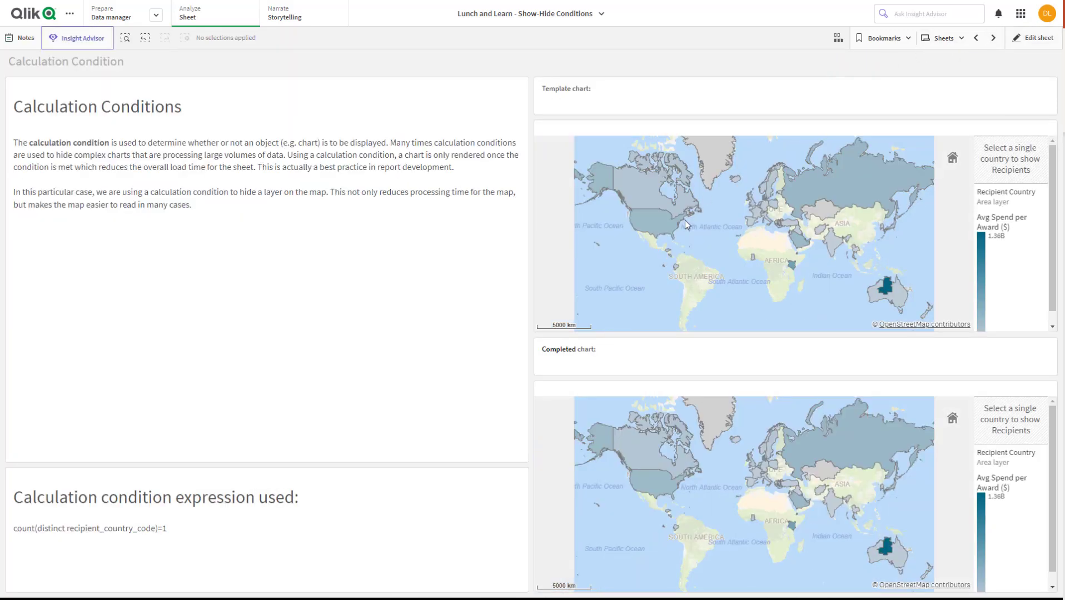
click(675, 228)
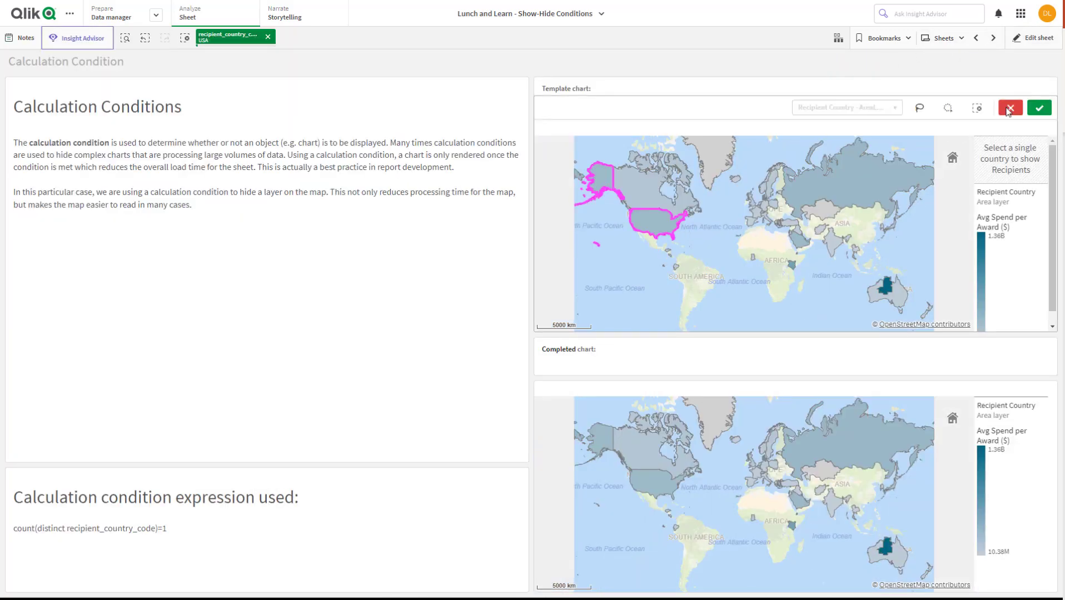
click(1043, 109)
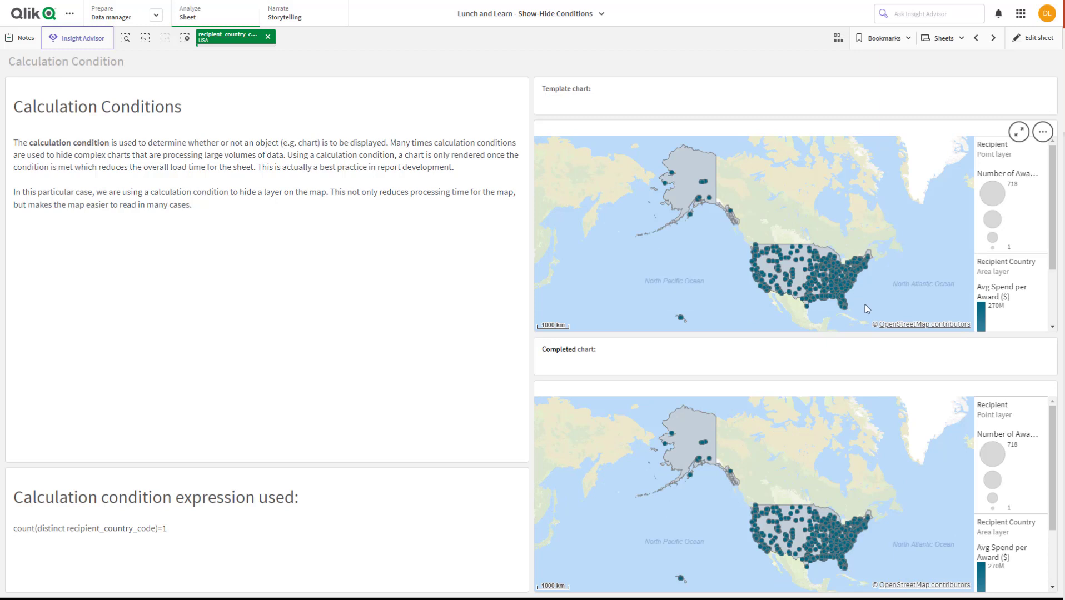
mouse_move(814, 239)
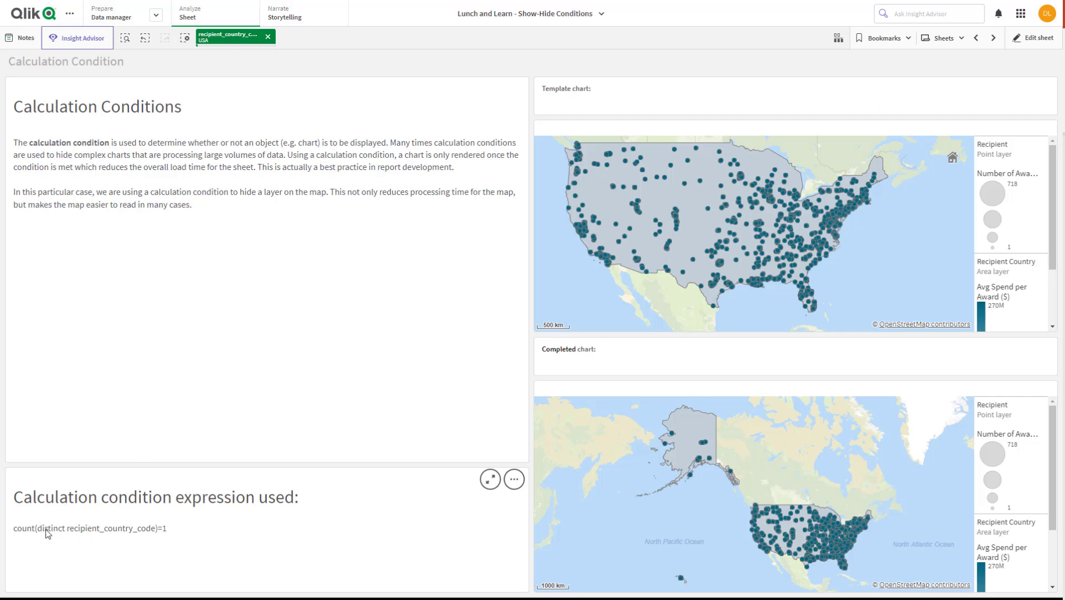
Clear the USA selection and go to the Sheet Show/Hide sheet
click(267, 37)
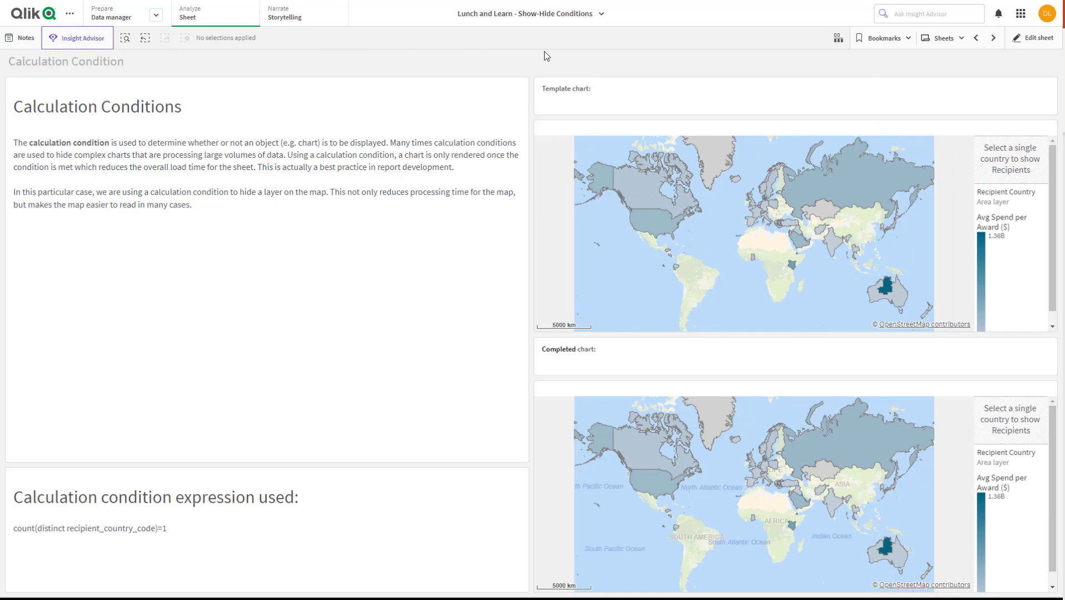
click(994, 38)
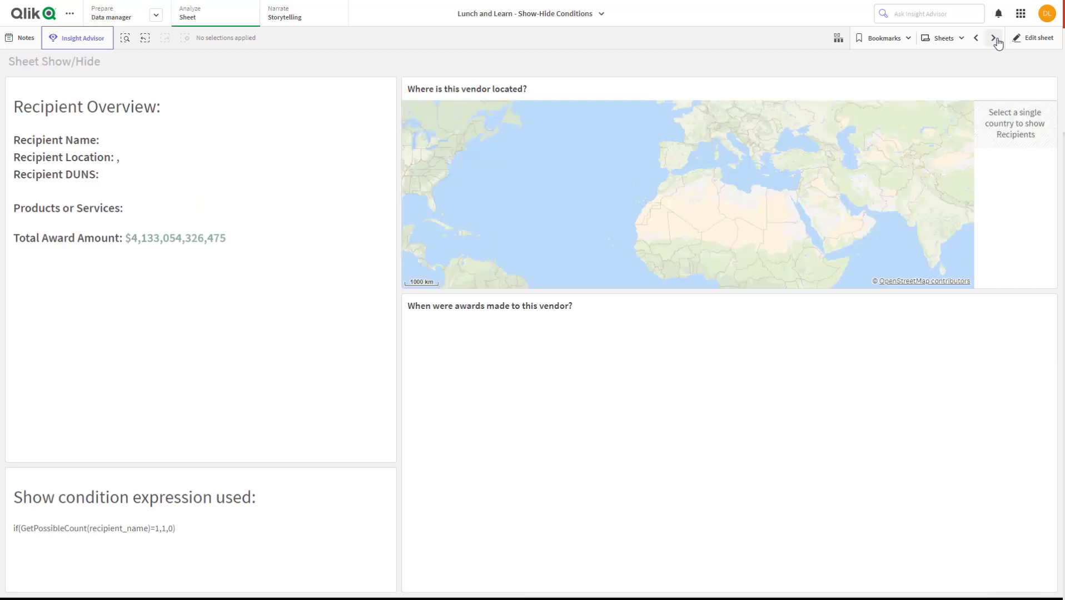
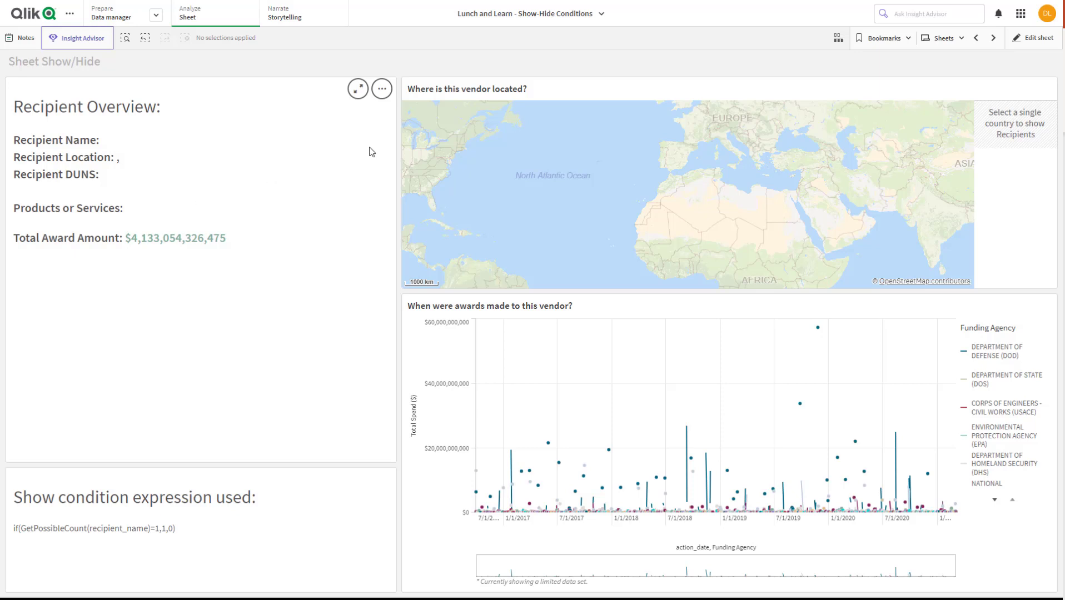
Set the Sheet Show/Hide sheet's show condition to if(GetPossibleCount(recipient_name)=1,1,0) and apply it
click(1025, 40)
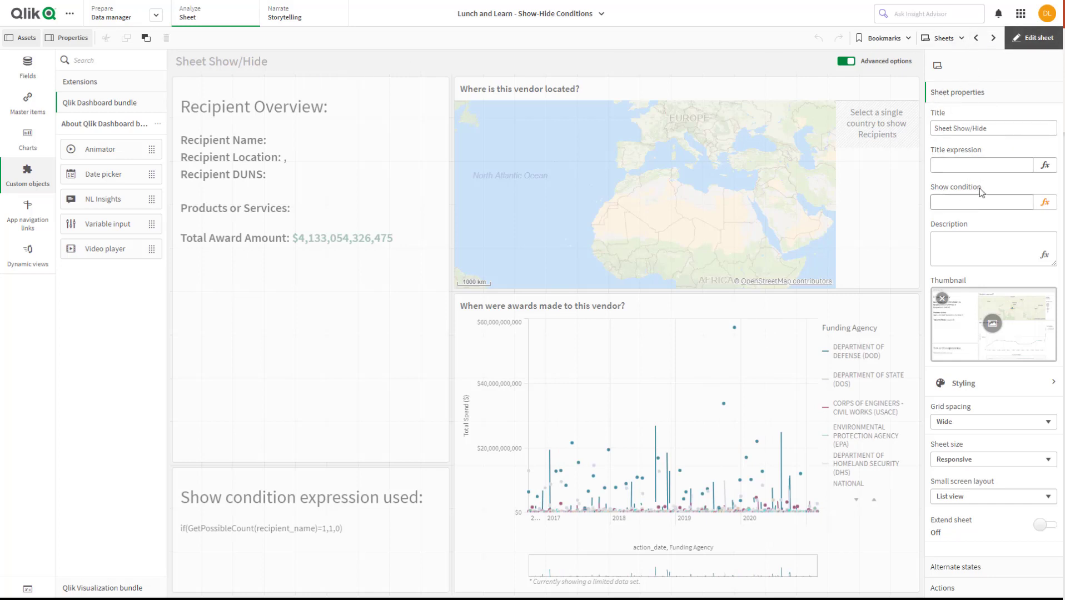
click(664, 160)
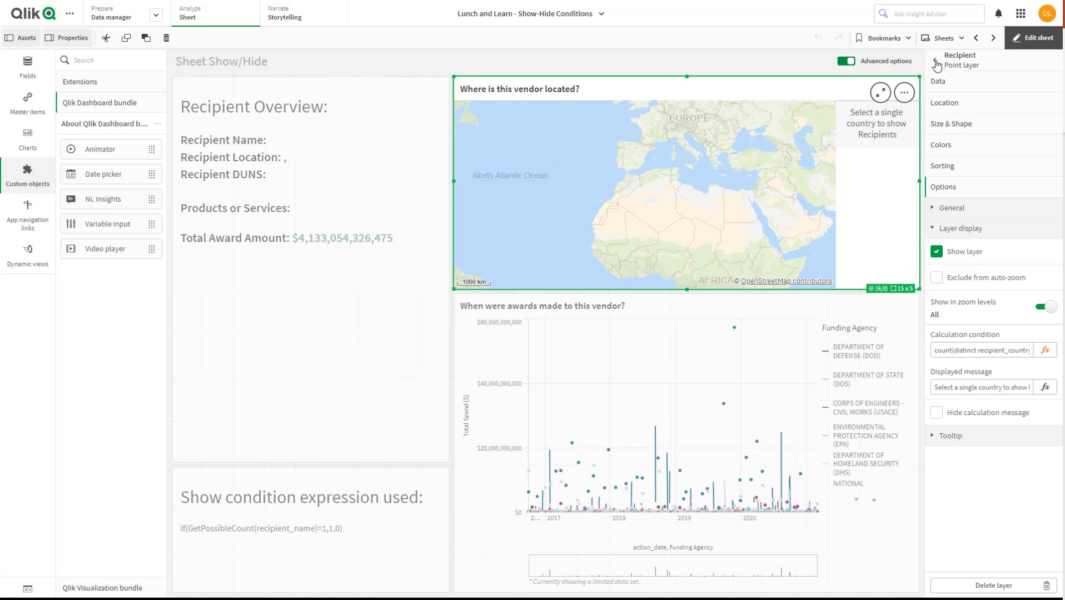
click(249, 65)
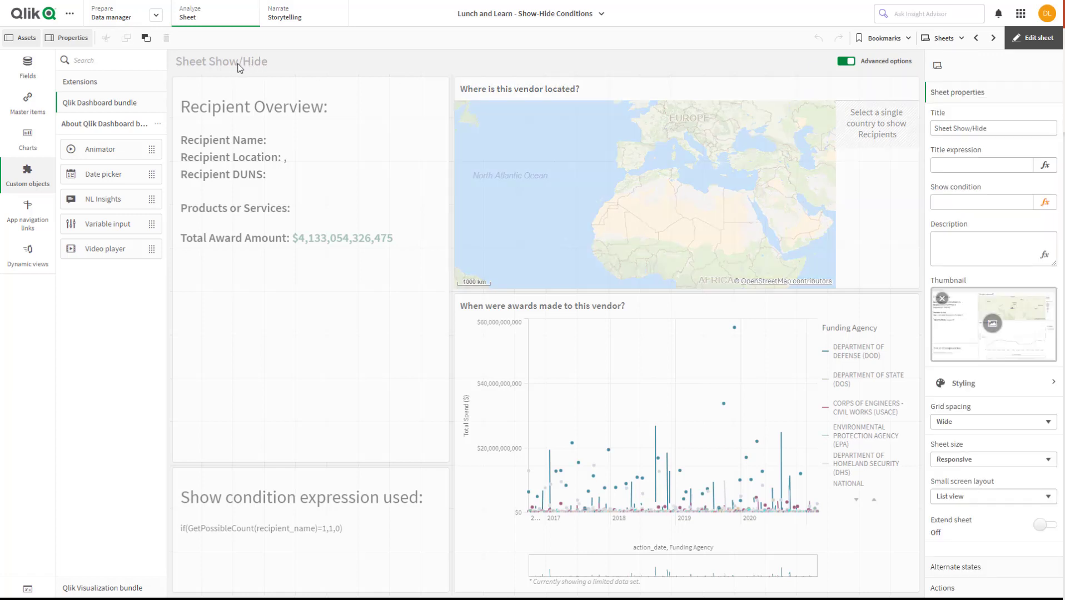
click(948, 199)
click(1046, 203)
text(if(ge)
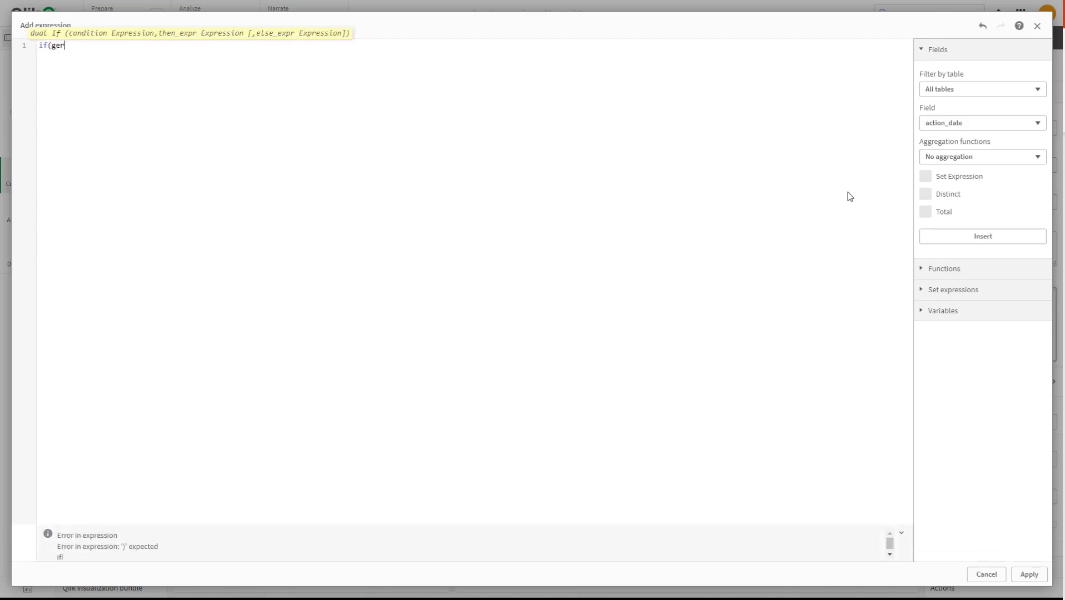
text(tpos)
key(Return)
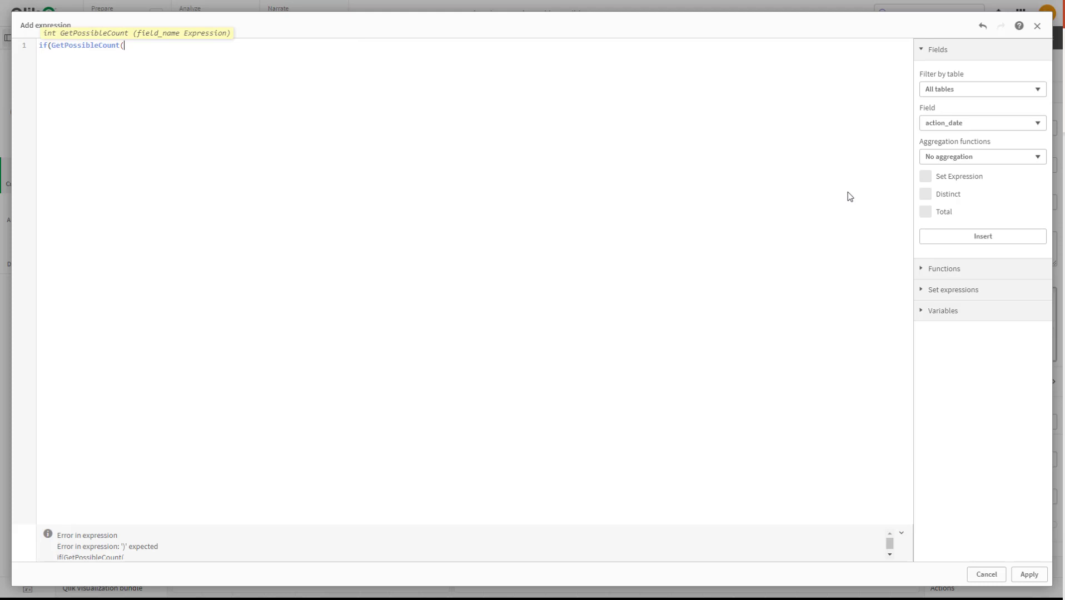
text(reci)
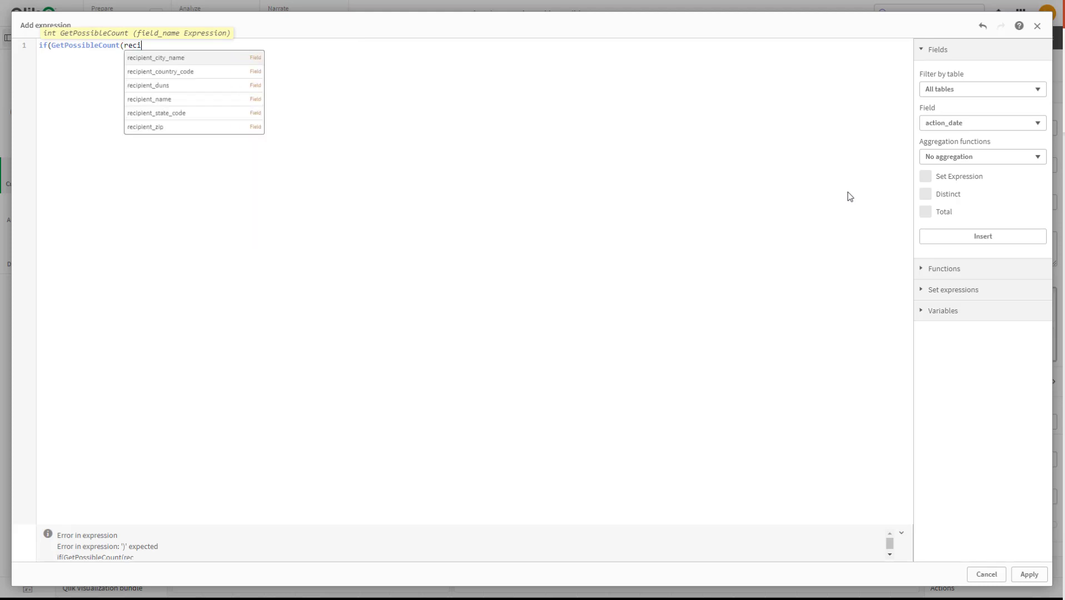
click(214, 99)
text()=1)
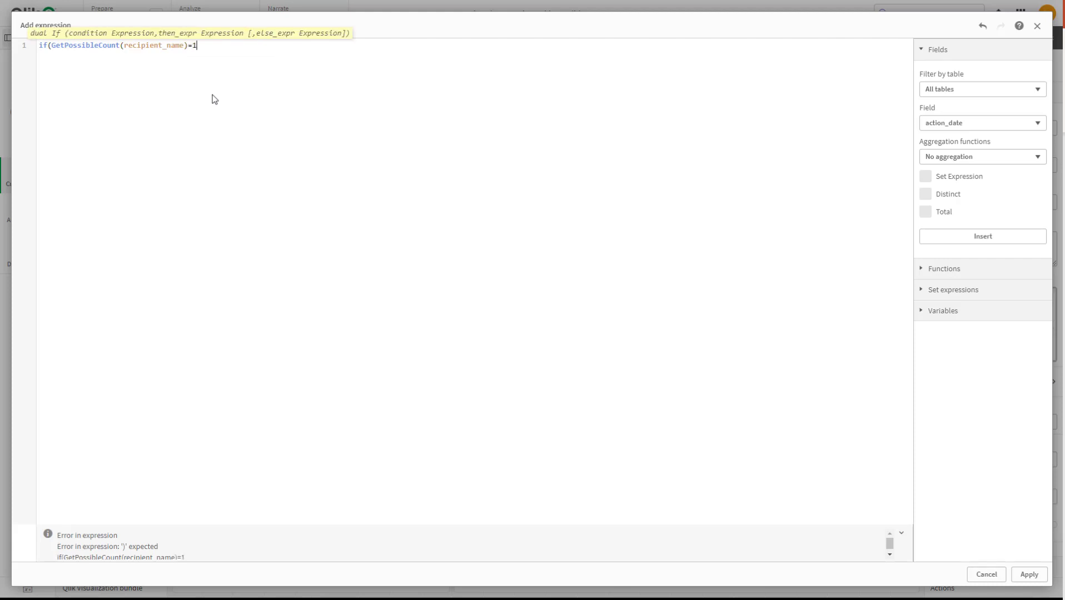
text(,1,0))
click(1028, 574)
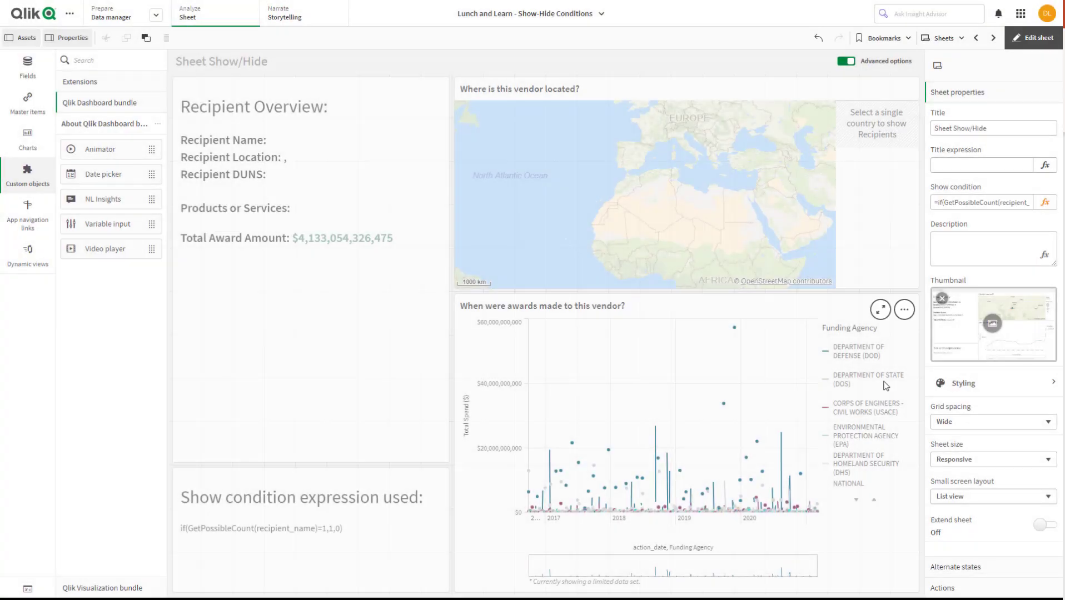
Leave edit mode and check the sheet list to see whether Sheet Show/Hide is offered without a selection
click(1032, 38)
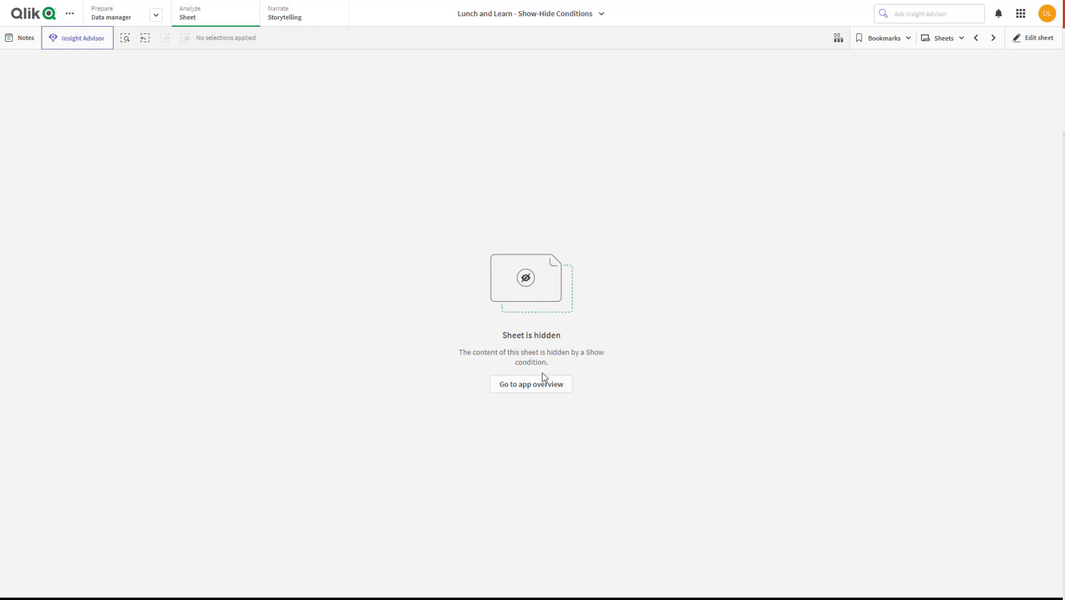
click(933, 39)
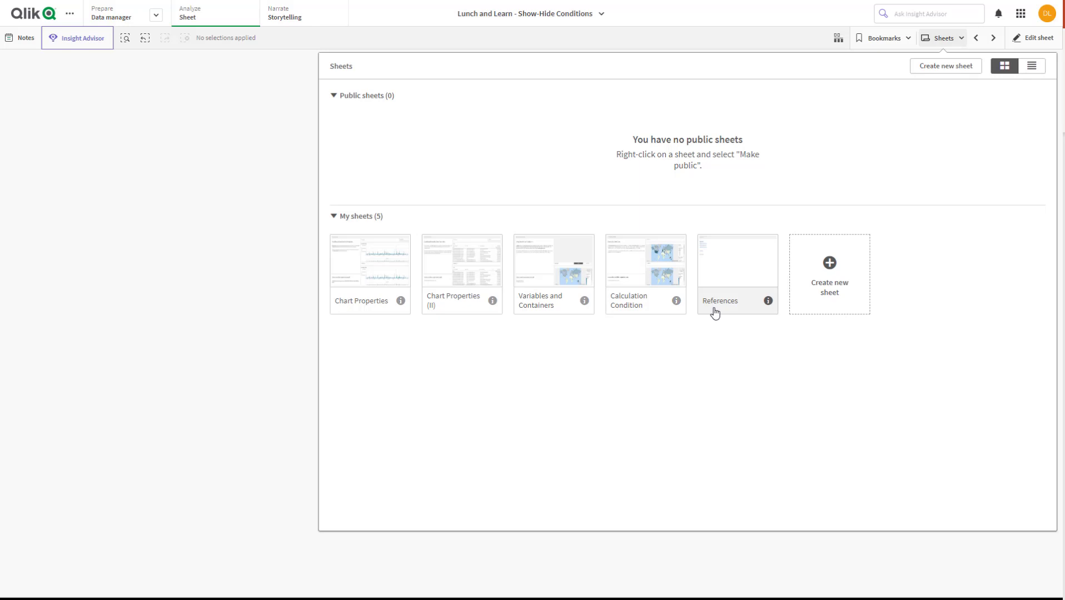
click(669, 41)
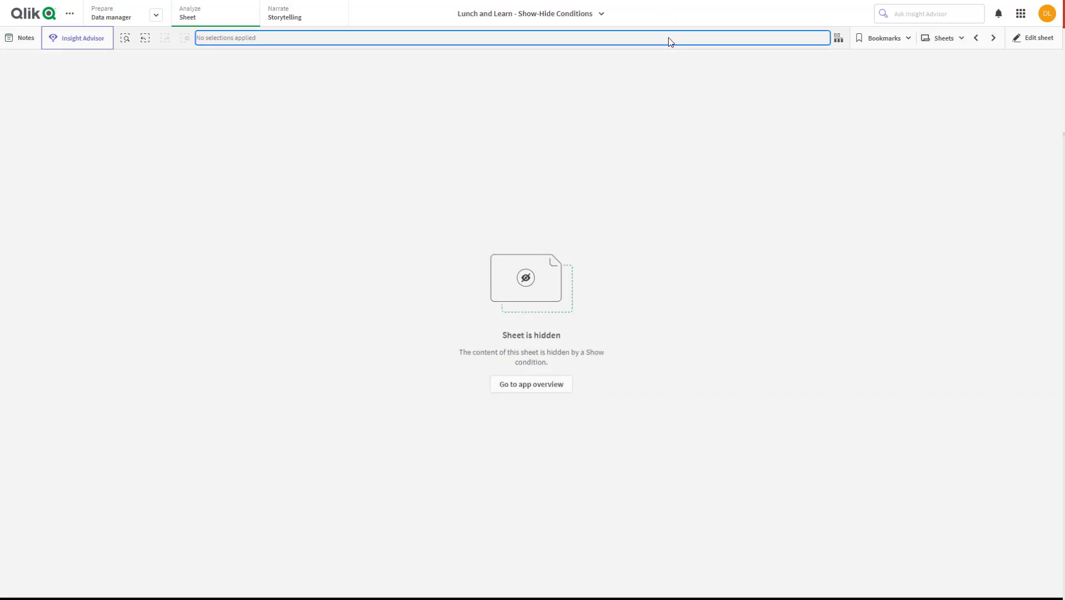
Go to the Chart Properties (II) sheet and select and confirm ADVANCIA TECHNOLOGIES LLC as the recipient
click(939, 38)
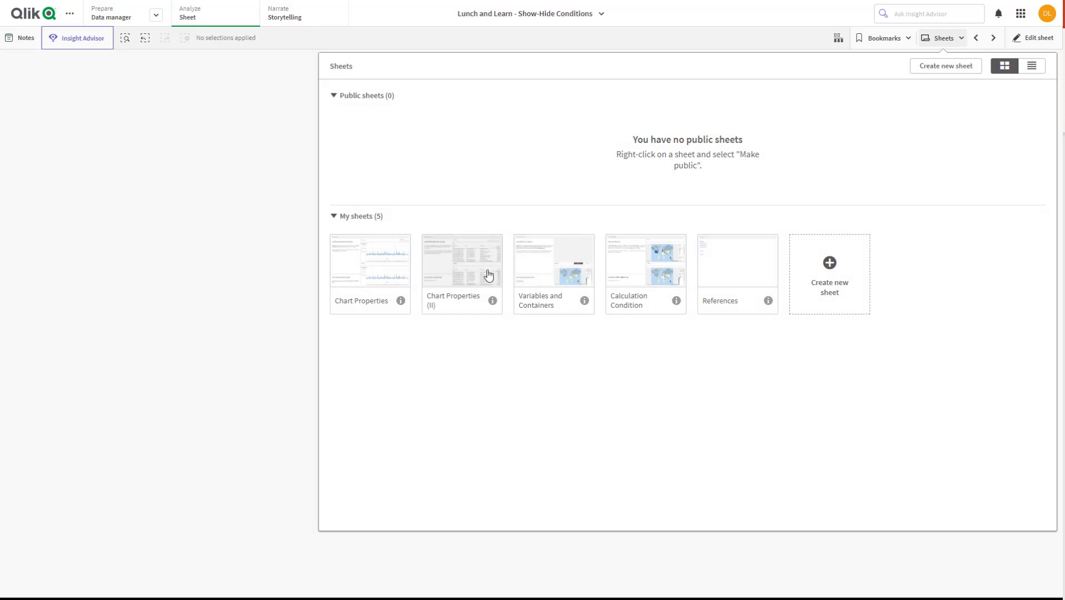
click(485, 272)
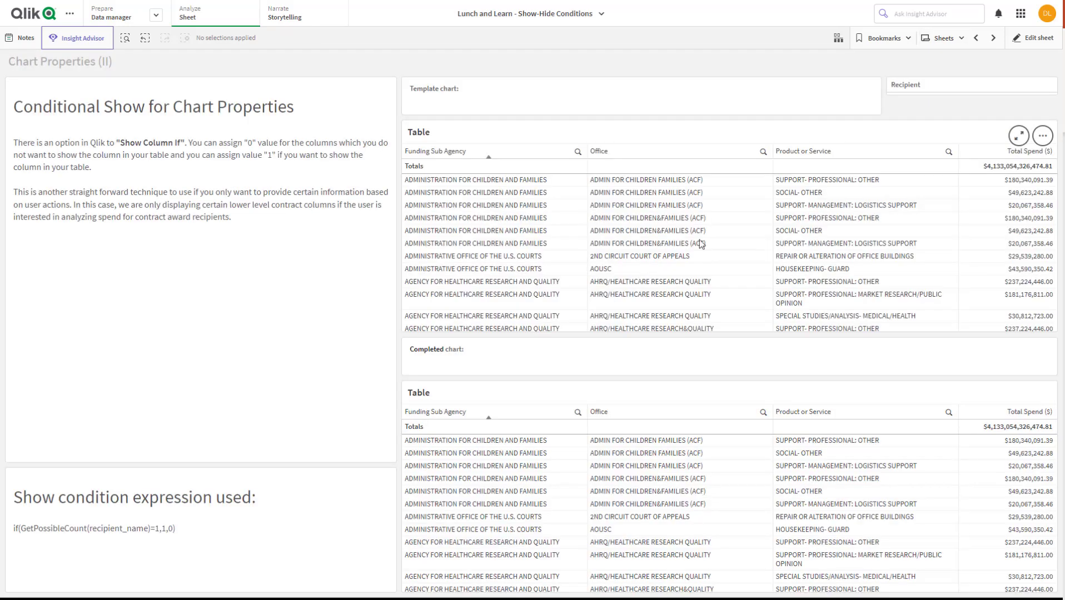
click(926, 93)
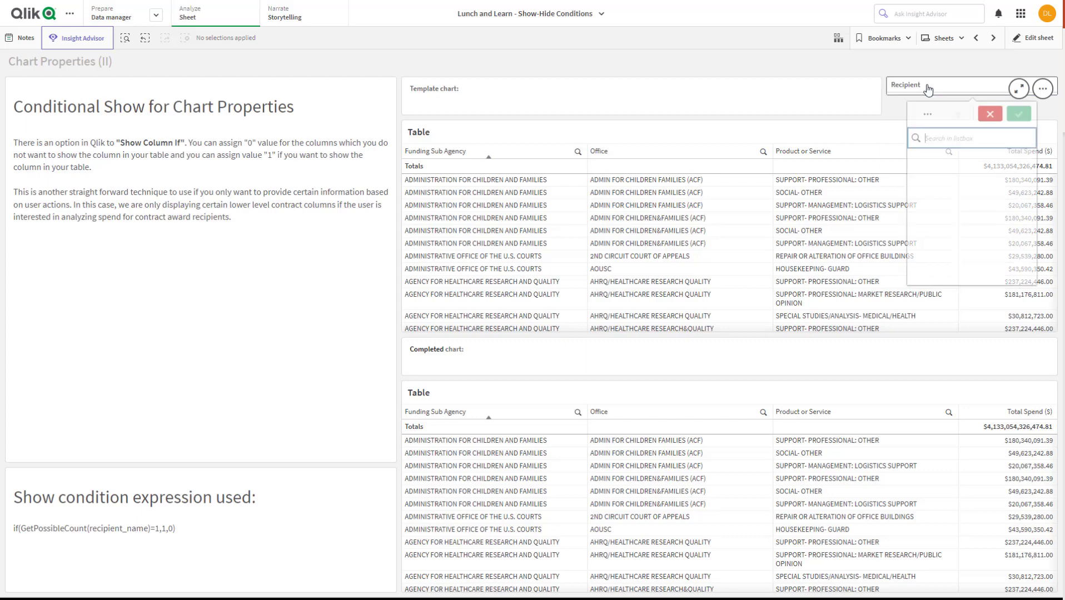
scroll(958, 207, down, 10)
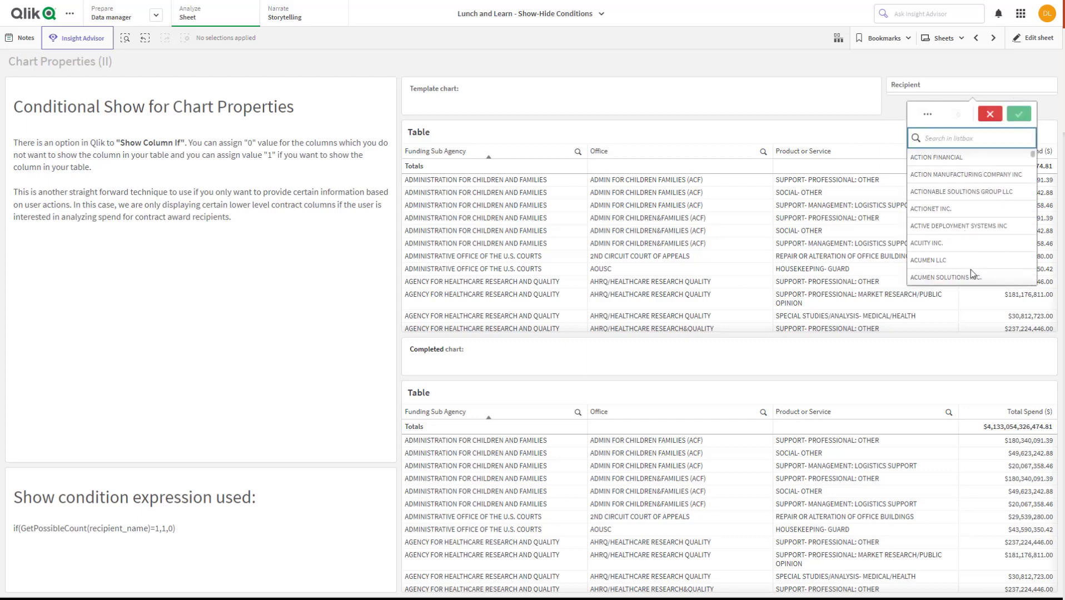
click(971, 261)
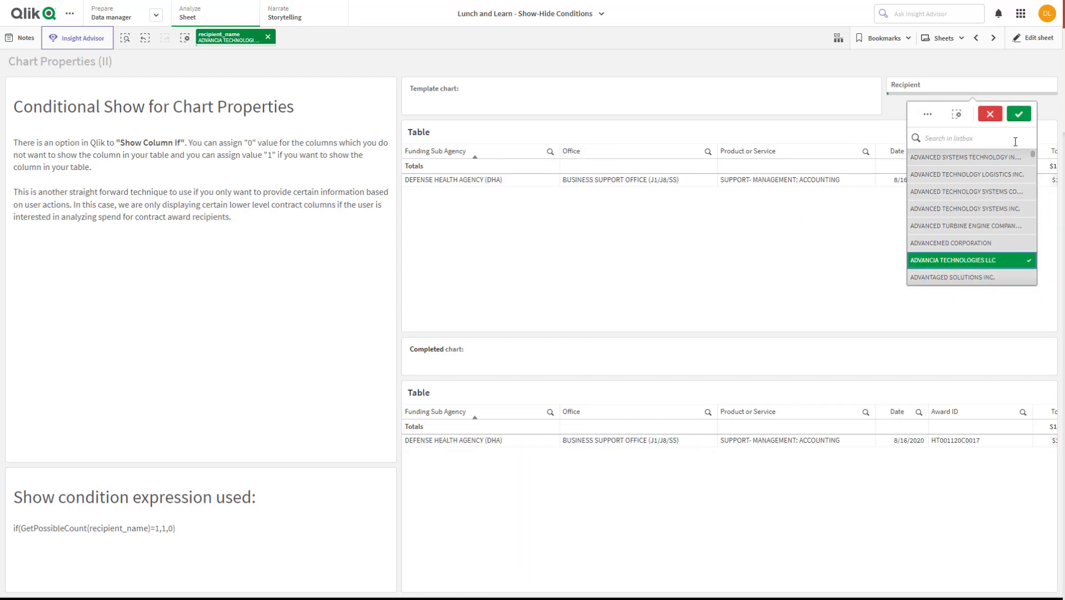
click(1018, 114)
Open the Sheet Show/Hide sheet and examine the recipient overview, location map and awards chart for the selected vendor
click(938, 40)
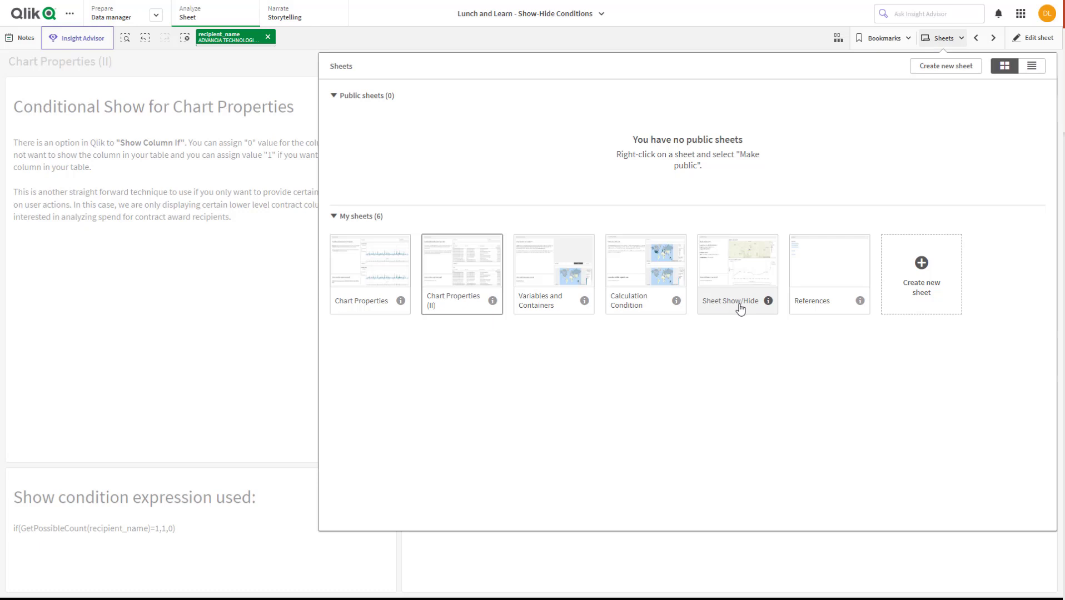
click(742, 278)
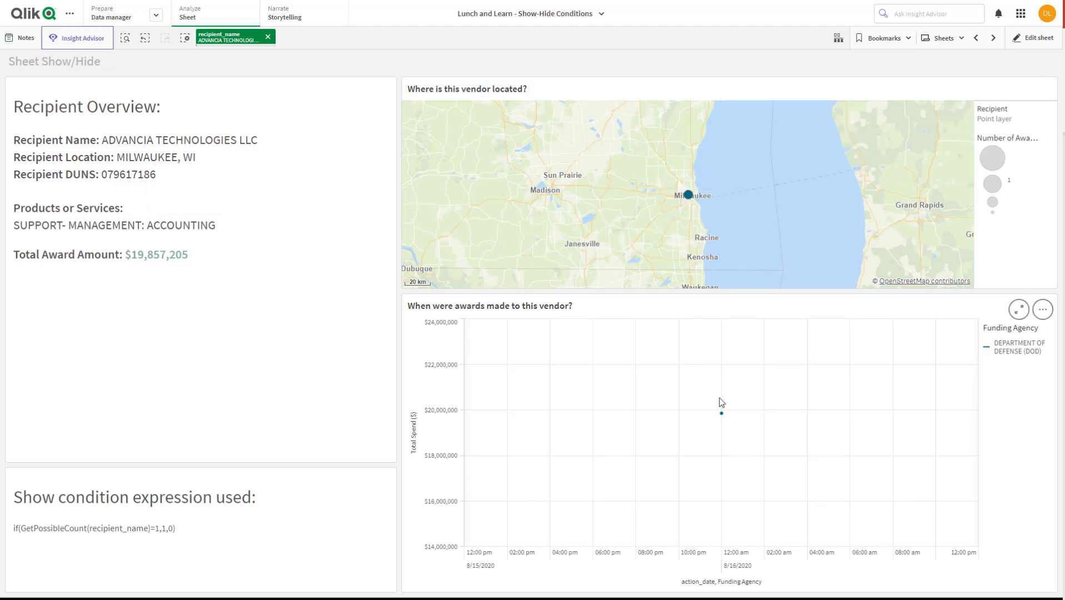
mouse_move(721, 415)
Apply the Bravura bookmark and then the Allison bookmark to view each recipient on the Sheet Show/Hide sheet
click(885, 39)
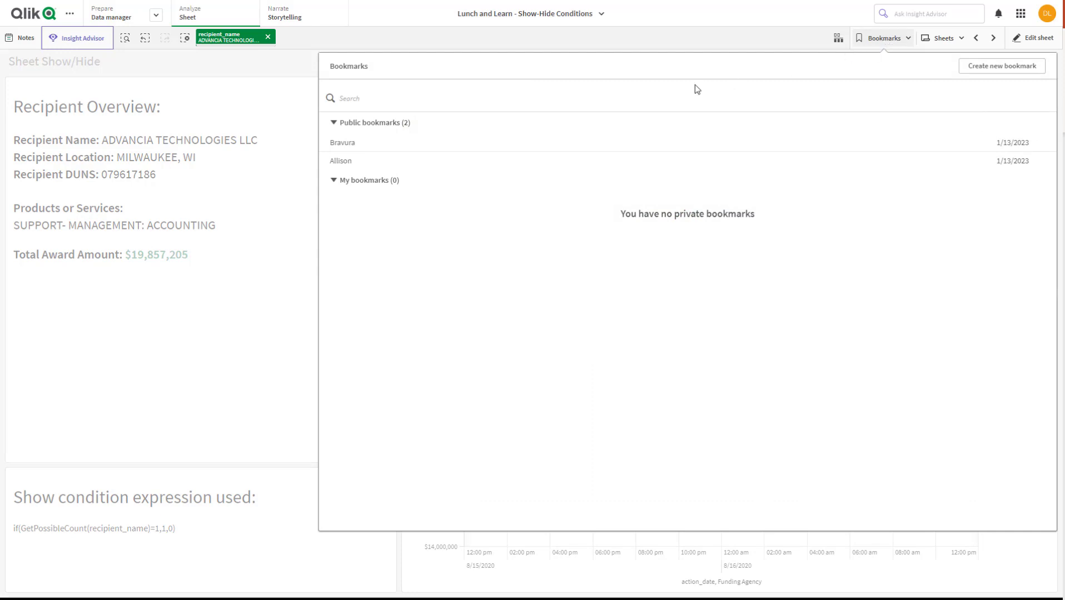
click(343, 149)
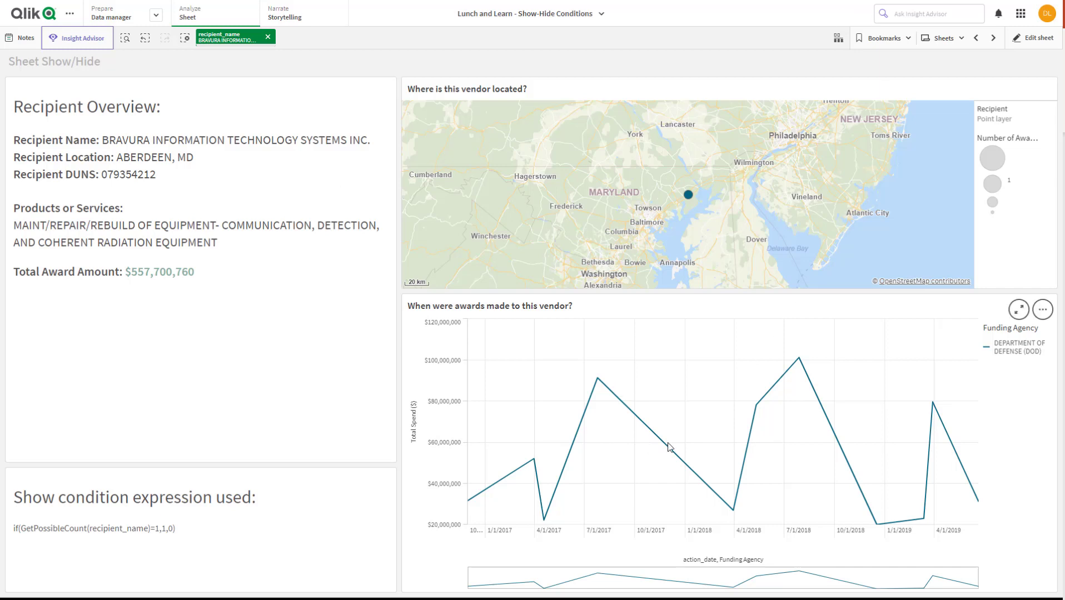
click(895, 44)
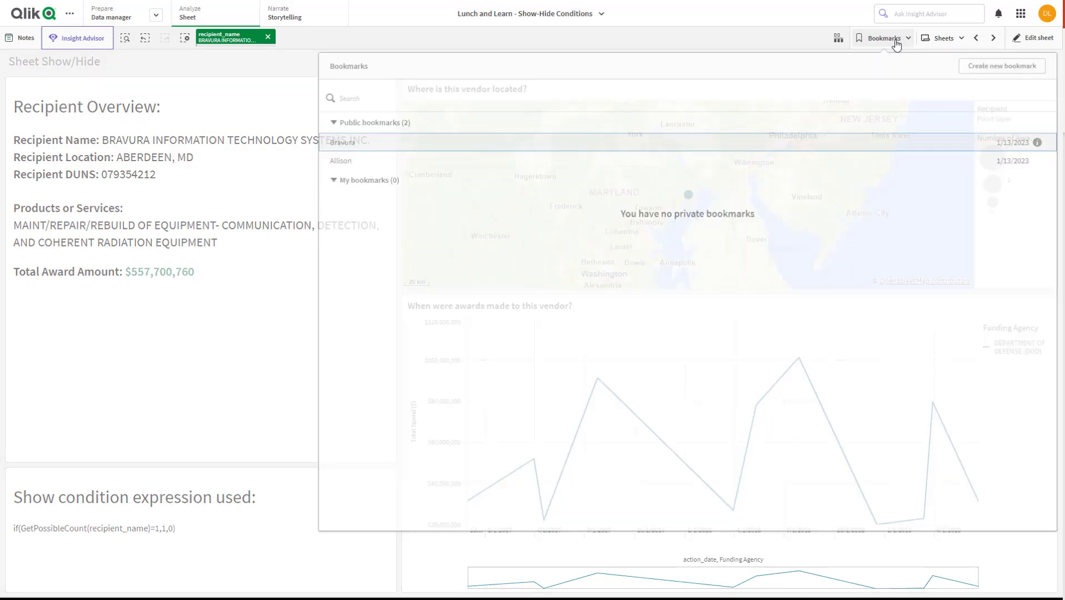
click(341, 160)
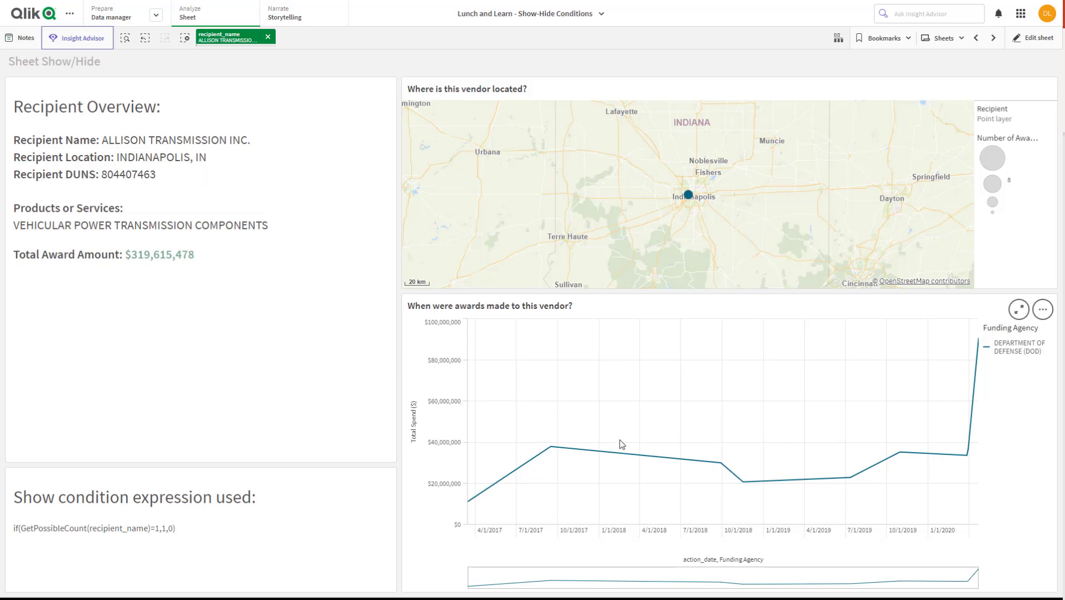
Clear the recipient selection and compare how Sheet Show/Hide is listed among the sheets outside and inside edit mode
click(267, 37)
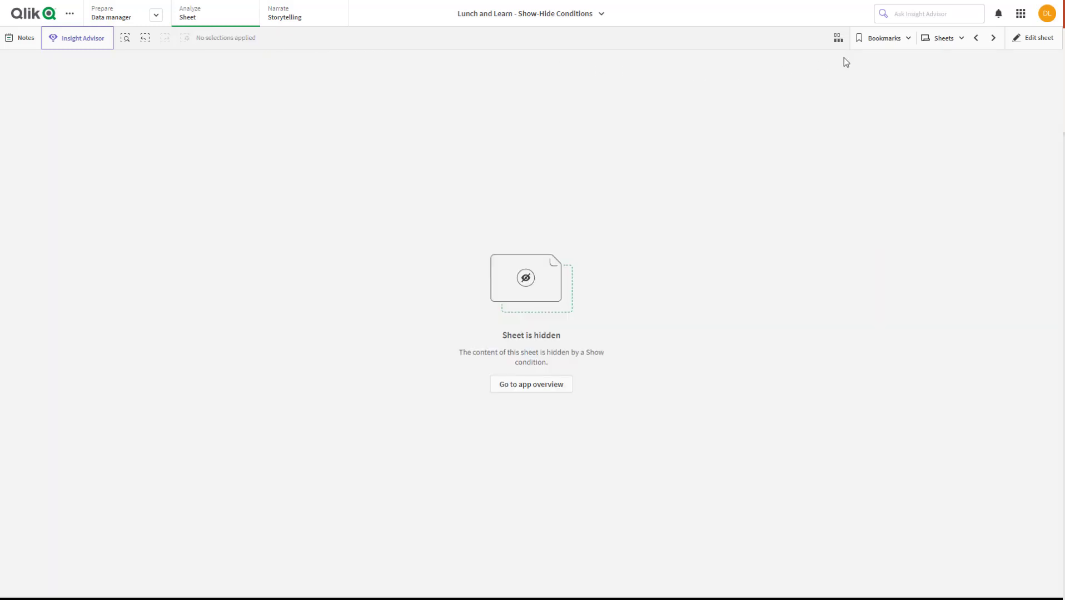
click(939, 37)
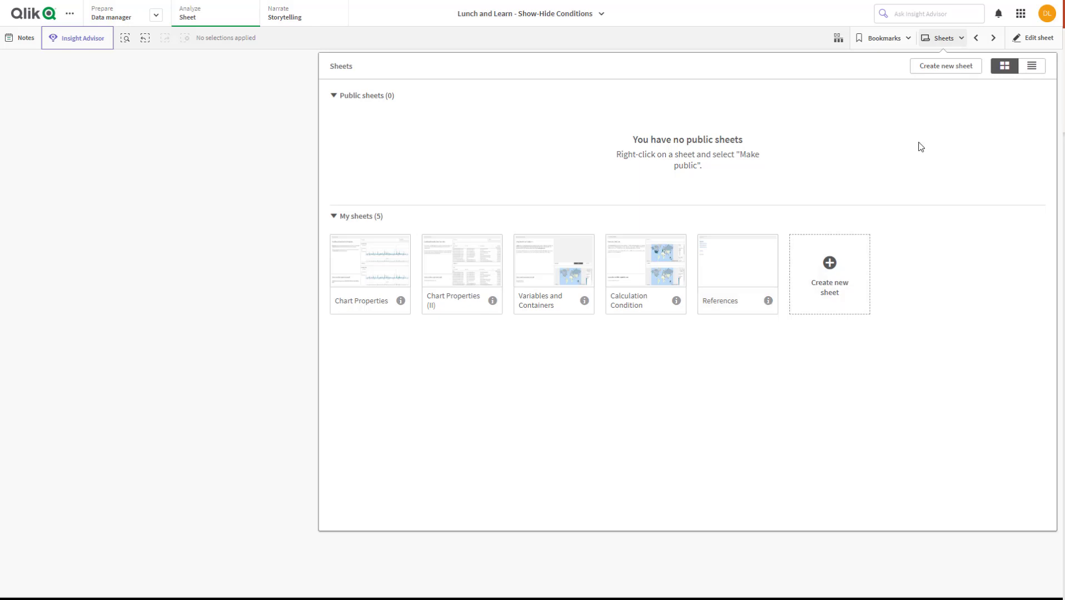
click(1044, 42)
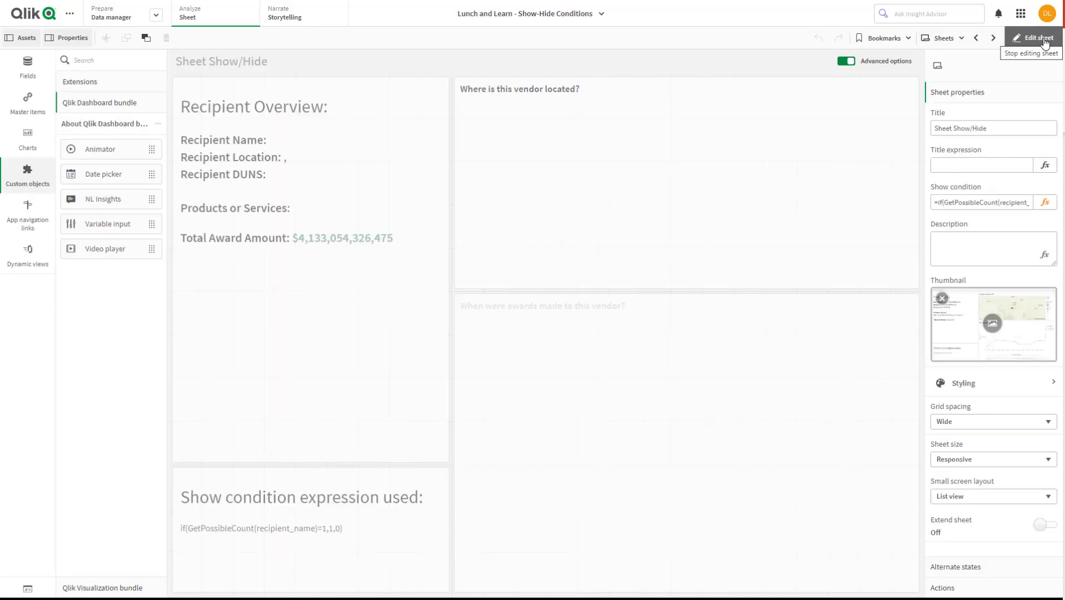
click(958, 39)
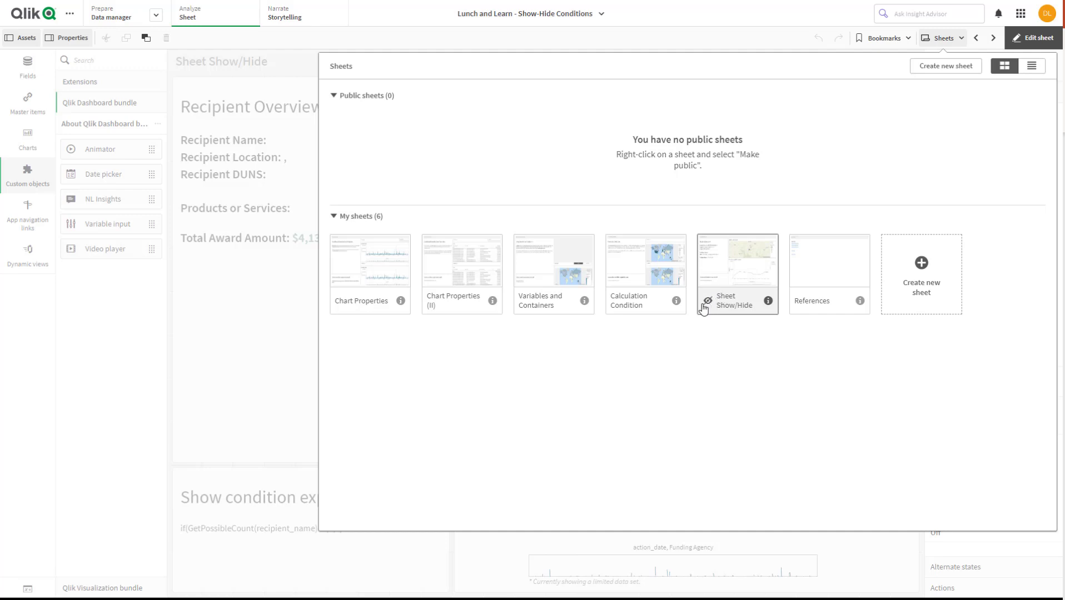
mouse_move(708, 308)
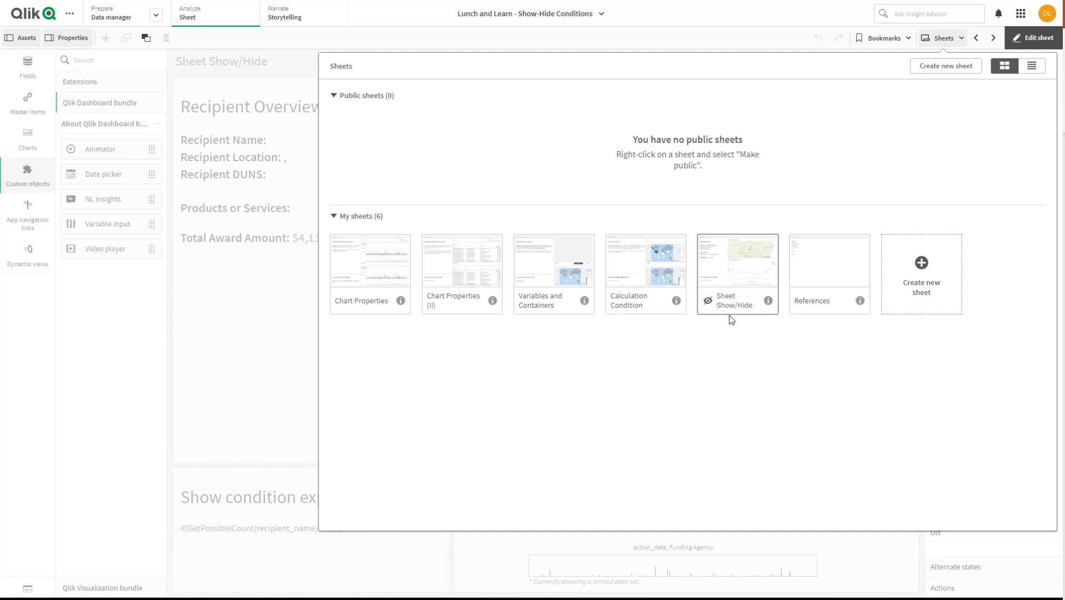
click(729, 266)
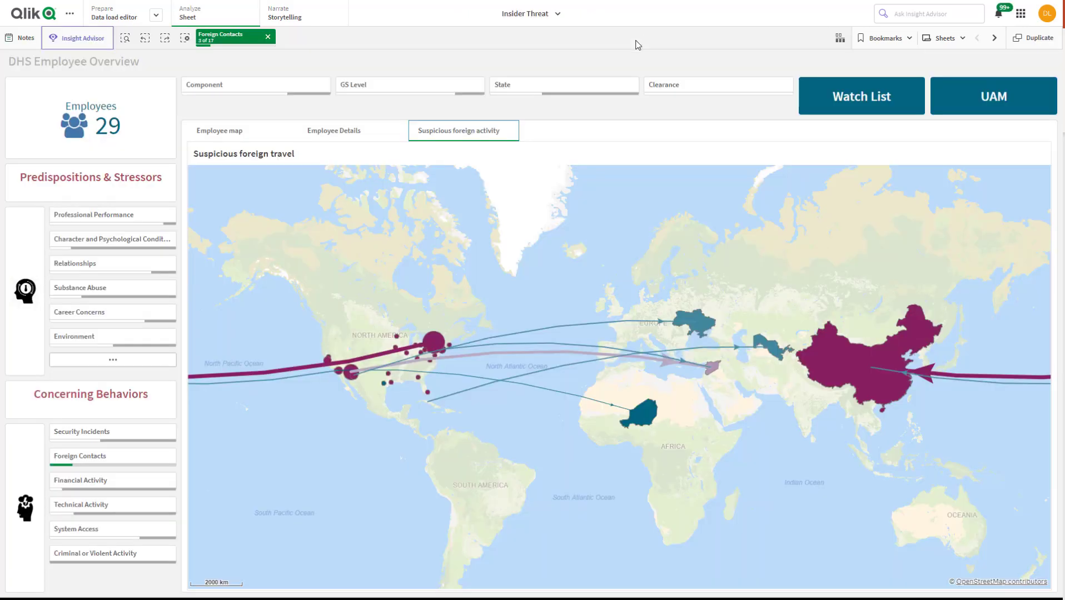
In the Insider Threat app, select and confirm the thick travel line to China on the Suspicious foreign travel map
drag(780, 262, 382, 239)
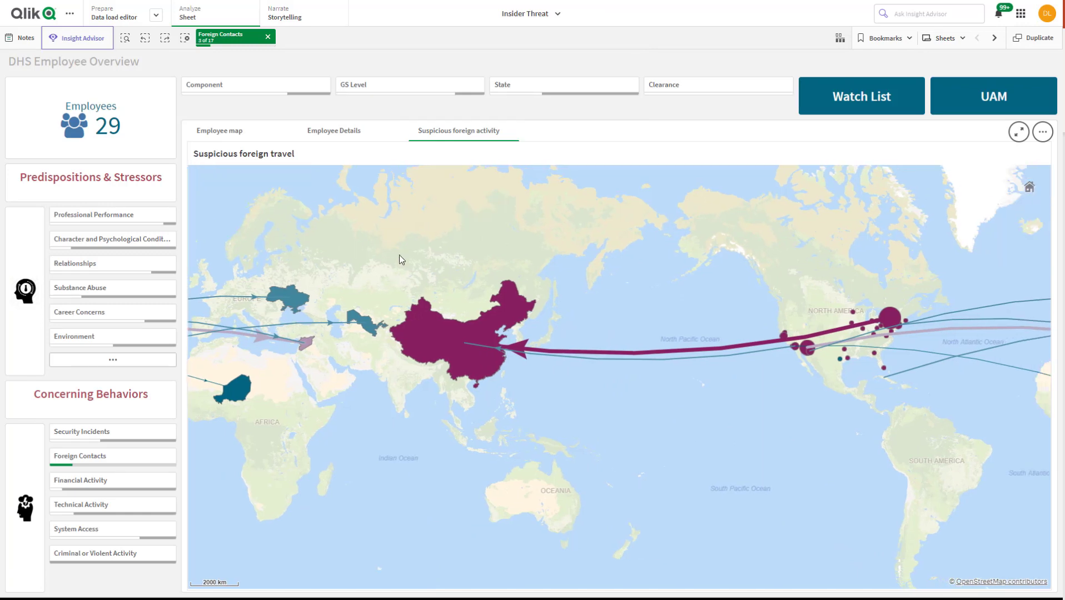
drag(670, 431, 544, 417)
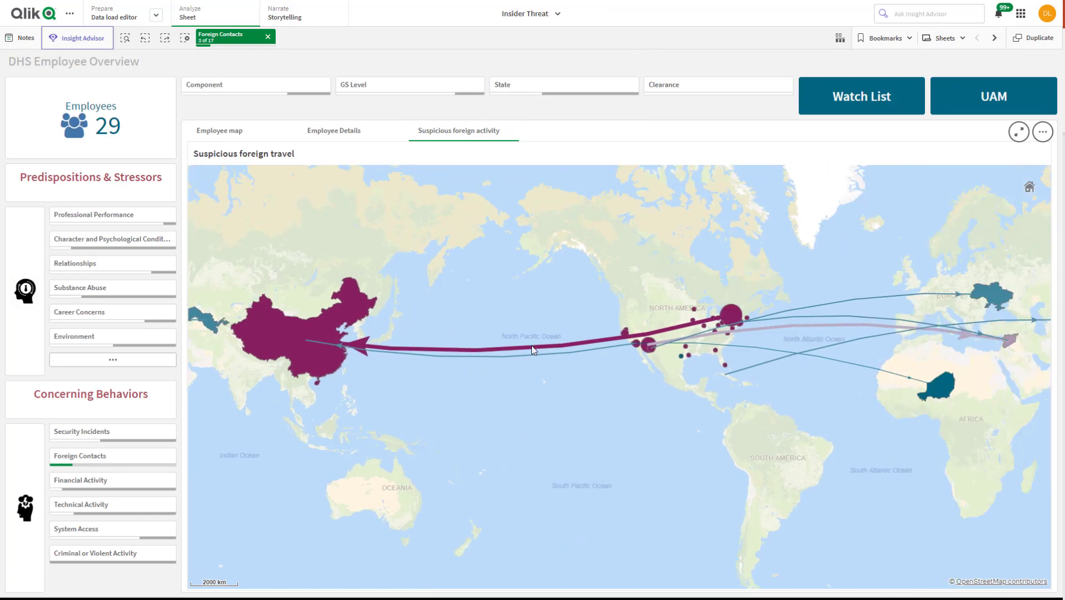
mouse_move(532, 348)
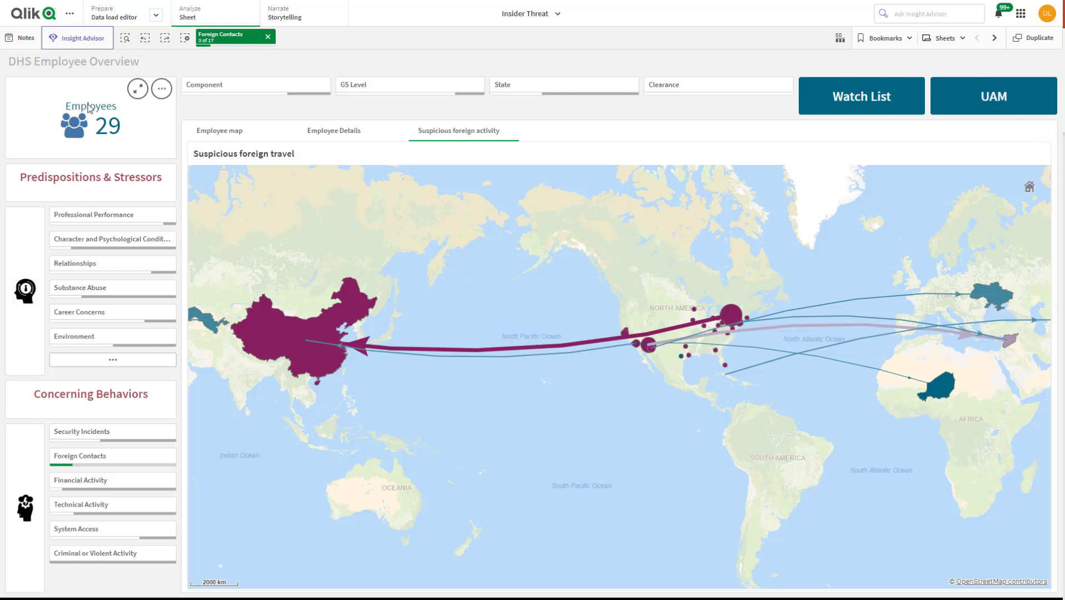
click(524, 347)
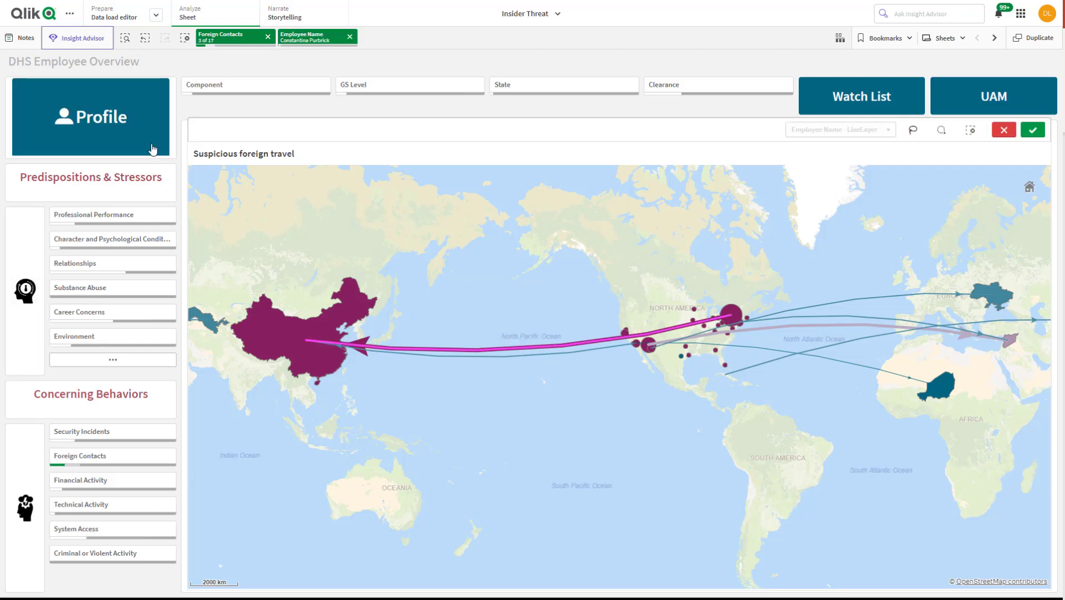
click(1033, 133)
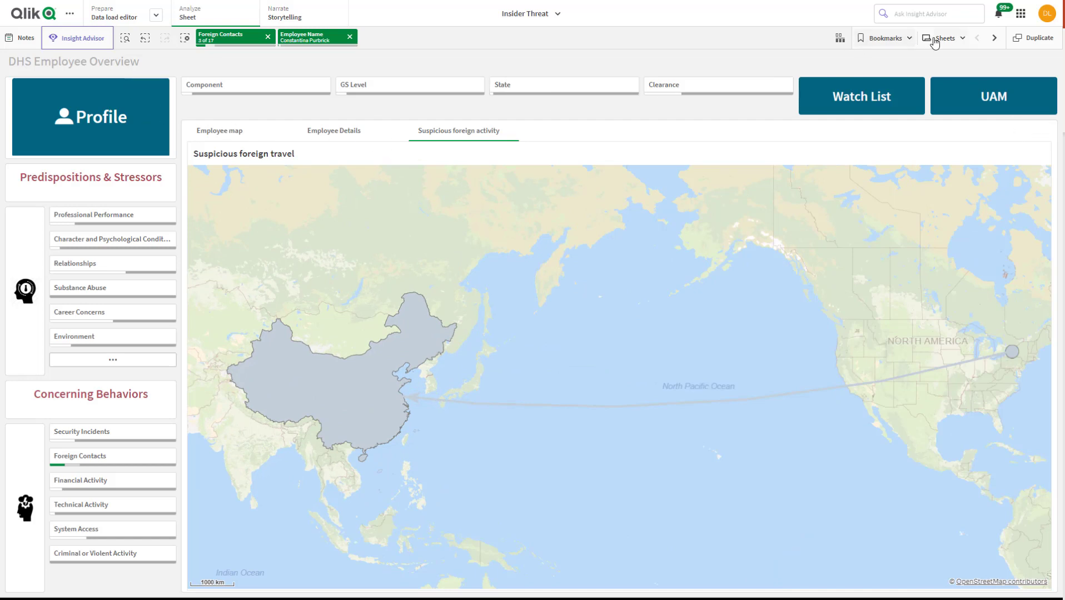
Step back from the employee selection and open the list of sheets in the Insider Threat app
click(145, 38)
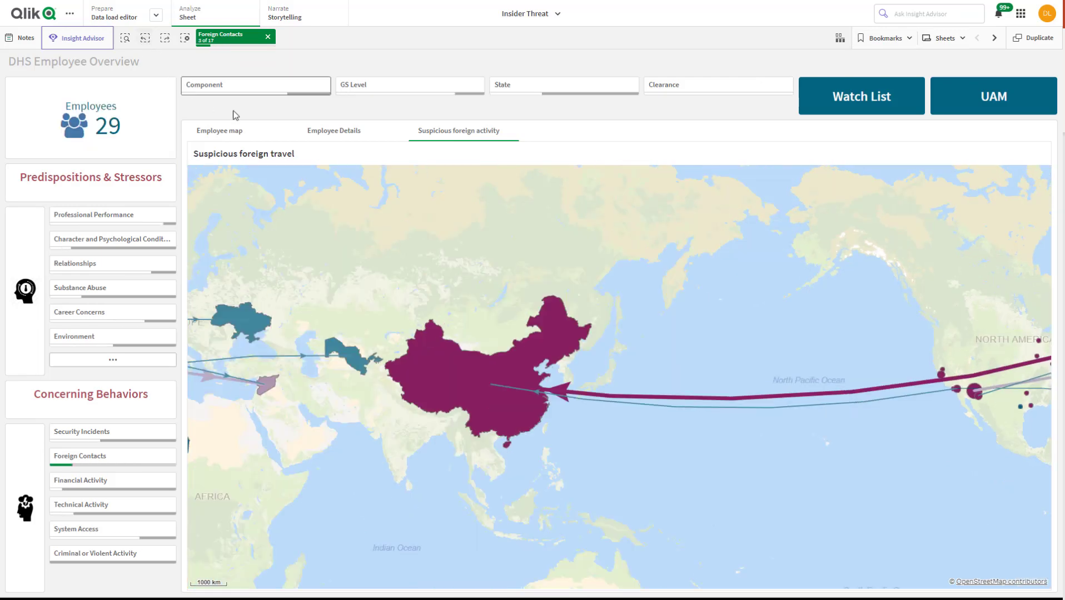
click(948, 43)
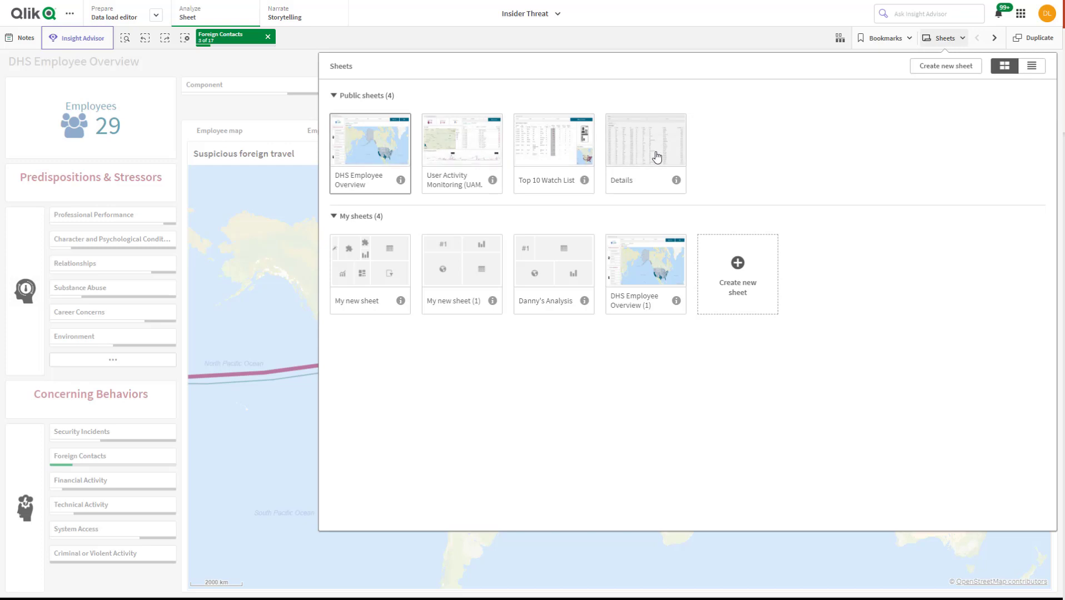
Step forward to reapply the employee selection and check the list of sheets for Employee Profile
click(276, 66)
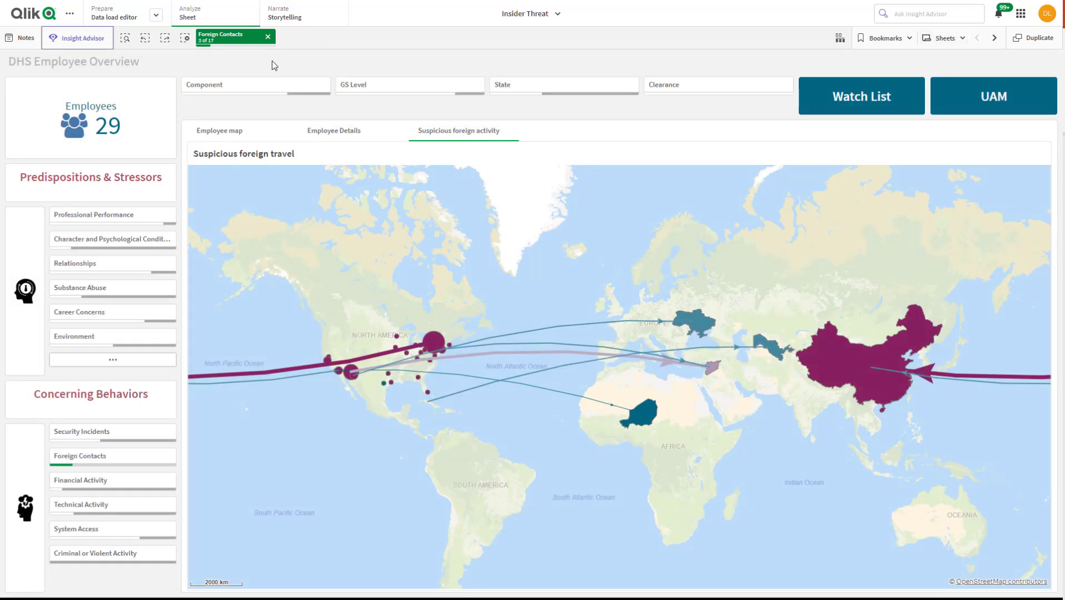
click(163, 40)
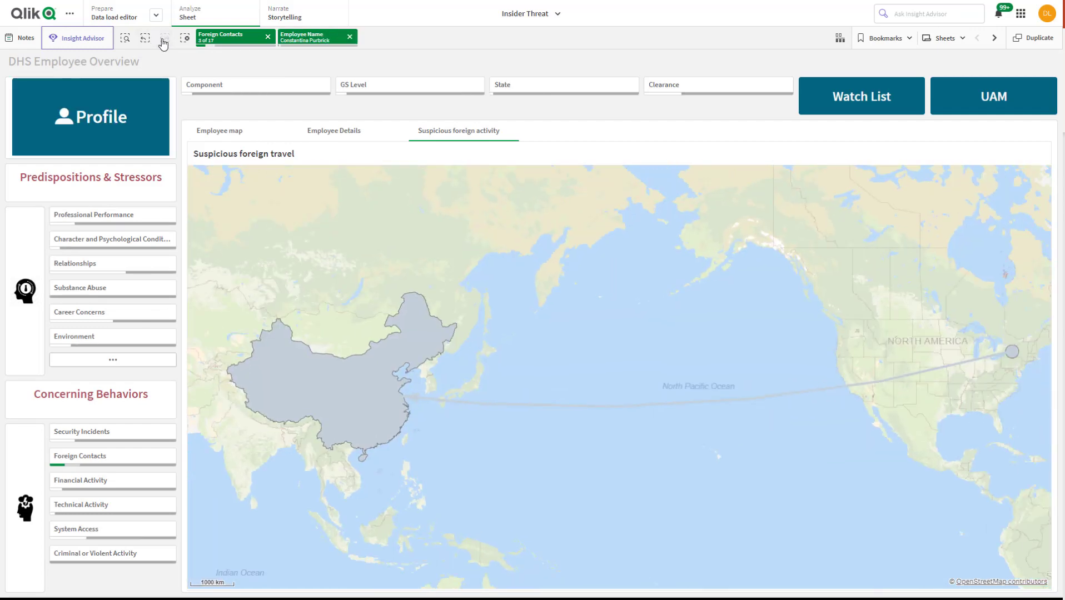
click(941, 39)
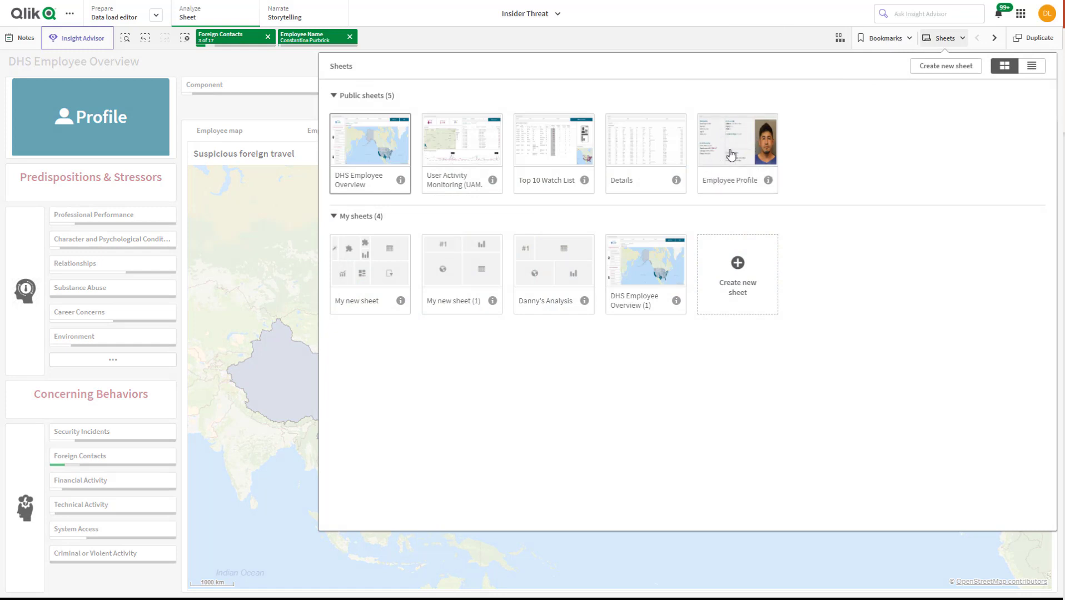
Close the list of sheets and open the selected employee's profile from the DHS Employee Overview sheet
click(710, 35)
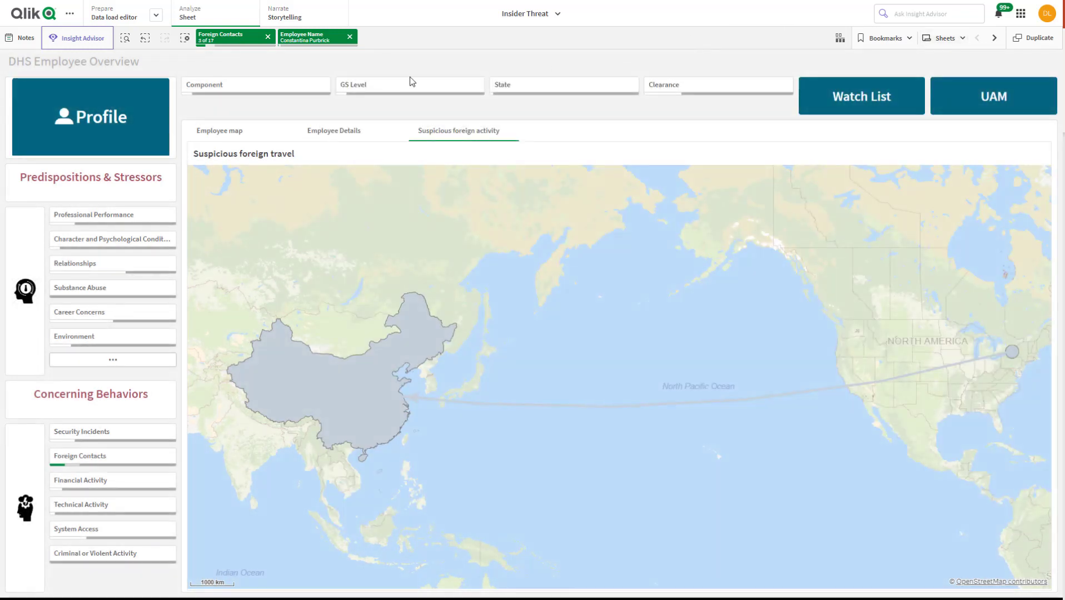
click(127, 121)
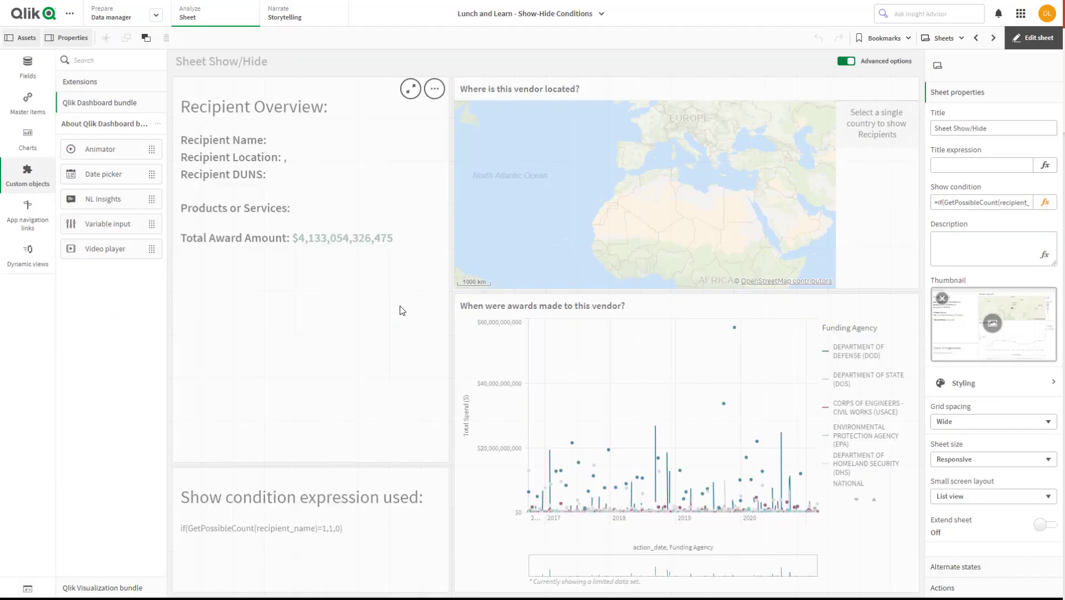
In the Lunch and Learn - Show-Hide Conditions app, open the References sheet outside edit mode and follow its Variable Input control link
click(926, 42)
click(857, 259)
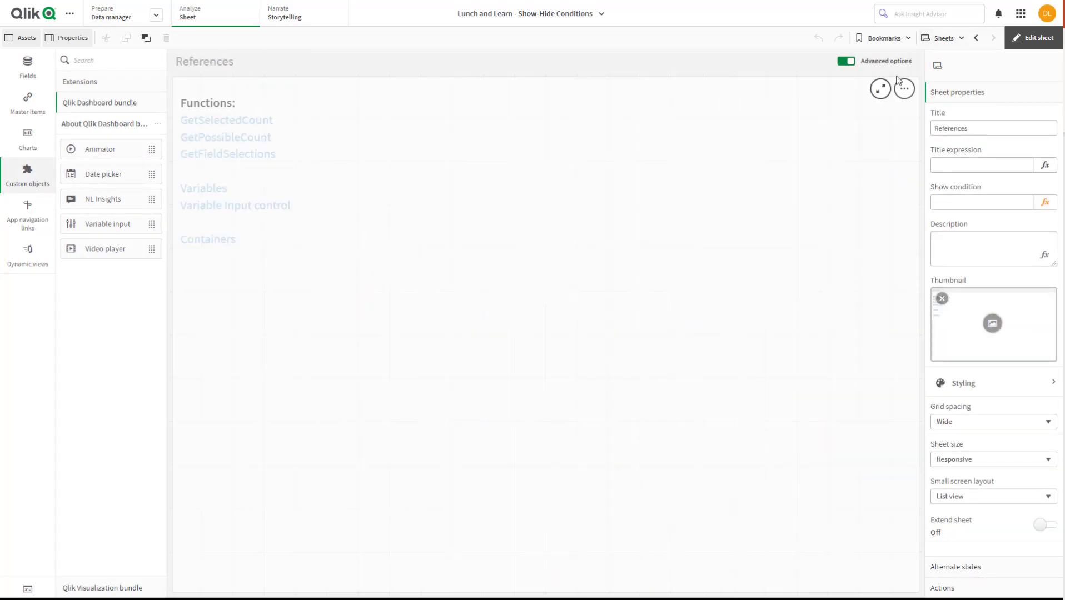
click(1035, 39)
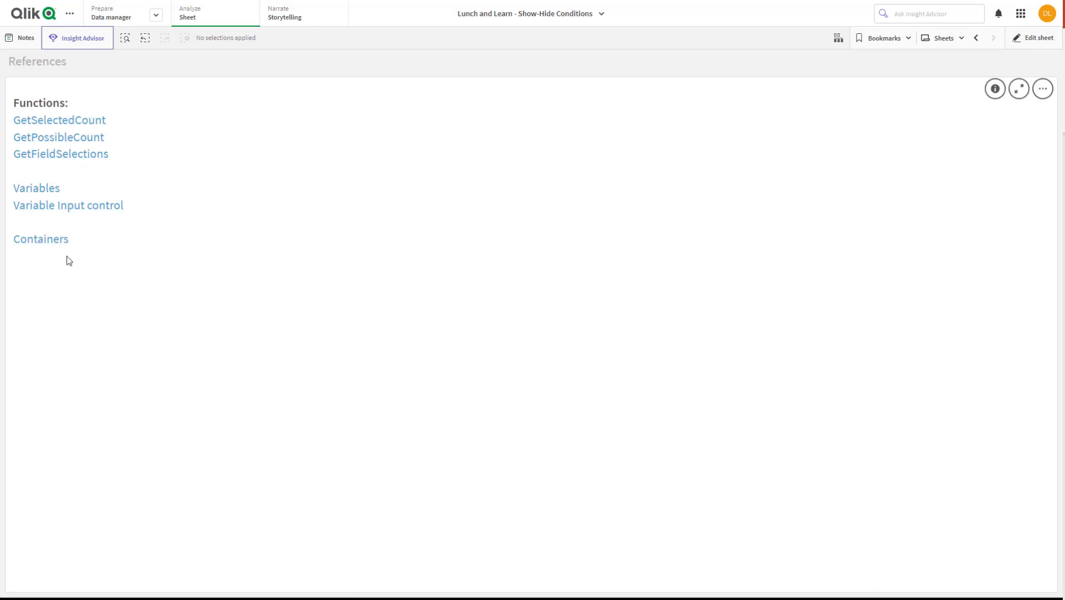
click(116, 206)
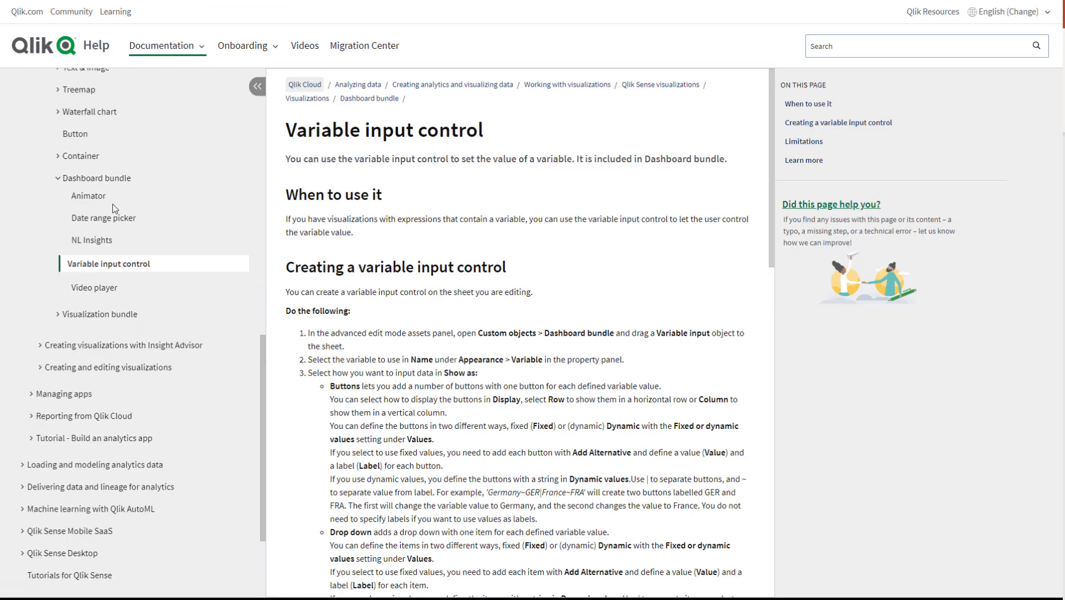